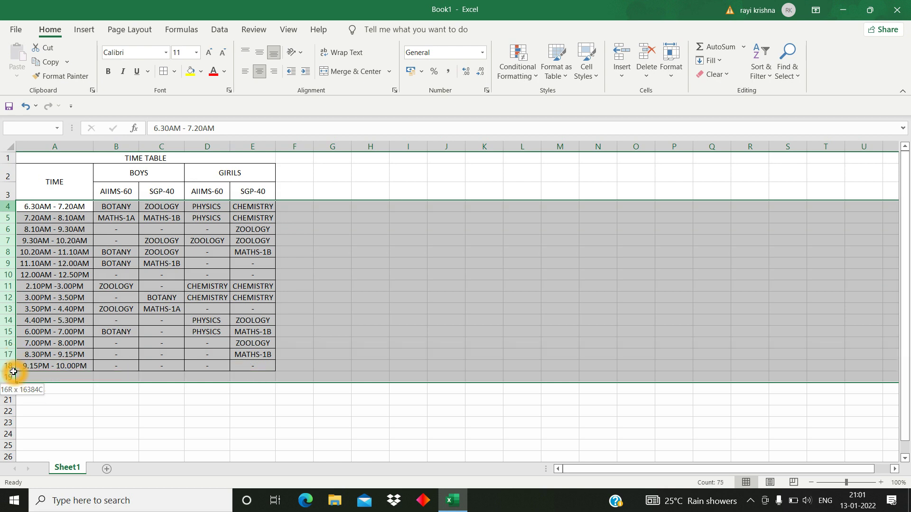
Step: Bold the timetable entries from the 6.30AM row down to the 9.15PM row and slightly widen columns B to E
key("ctrl+b")
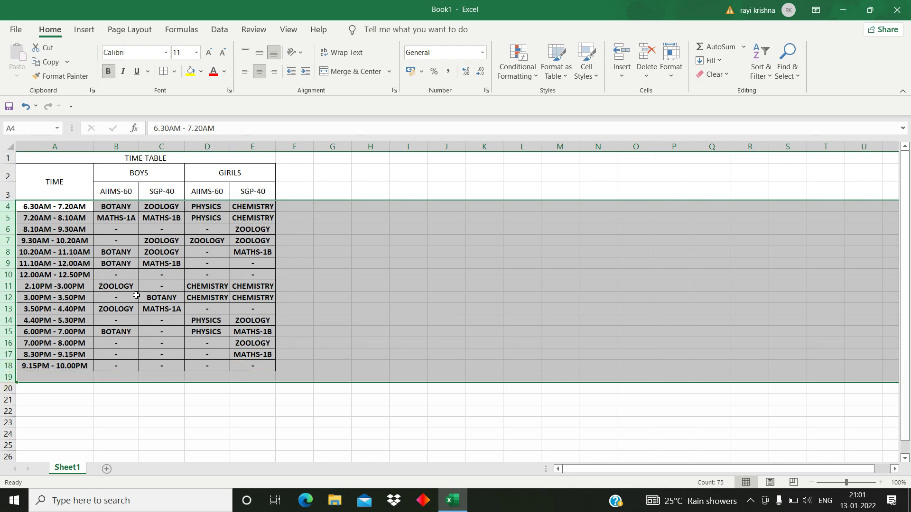
left_click(203, 284)
left_click_drag(115, 146, 237, 146)
Step: Increase the height of rows 4 to 18 evenly and align their contents vertically to the middle
left_click(7, 200)
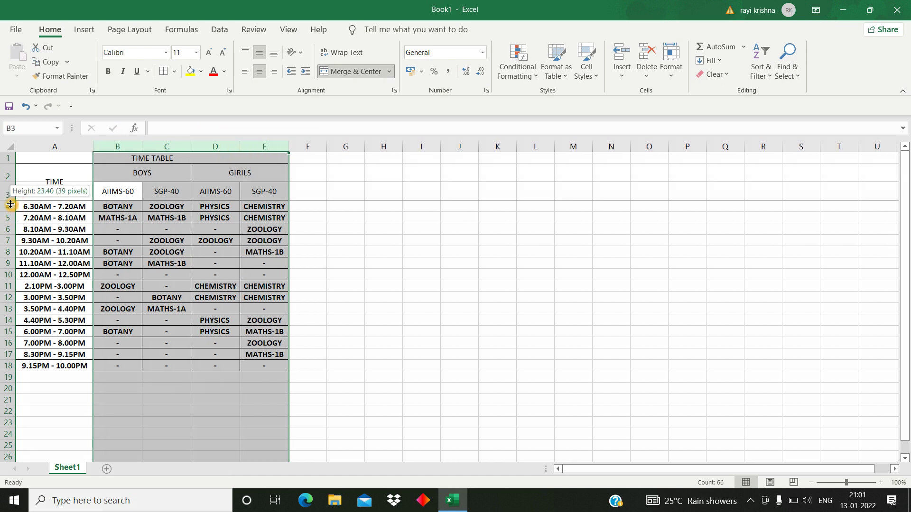
left_click(7, 206)
left_click(8, 366, "shift")
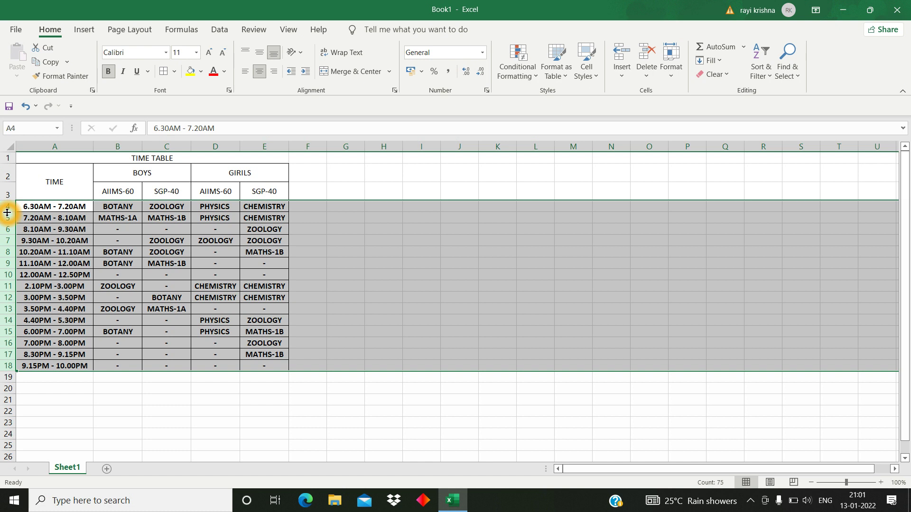
left_click_drag(7, 212, 10, 224)
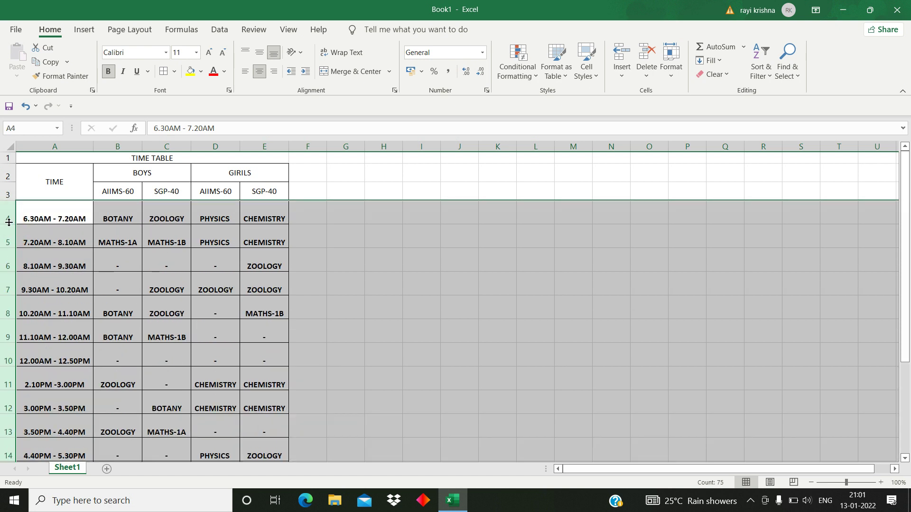
left_click_drag(9, 222, 9, 230)
scroll(125, 235, "down", 3)
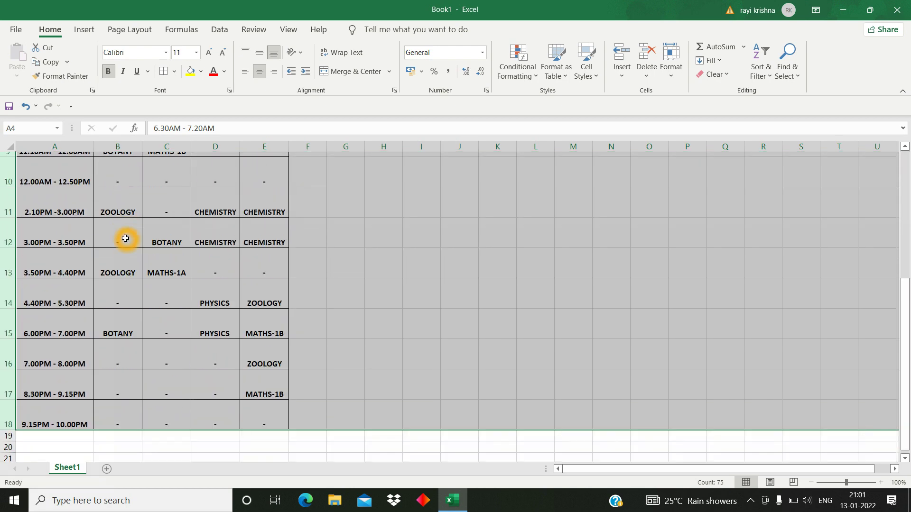
scroll(125, 240, "up", 3)
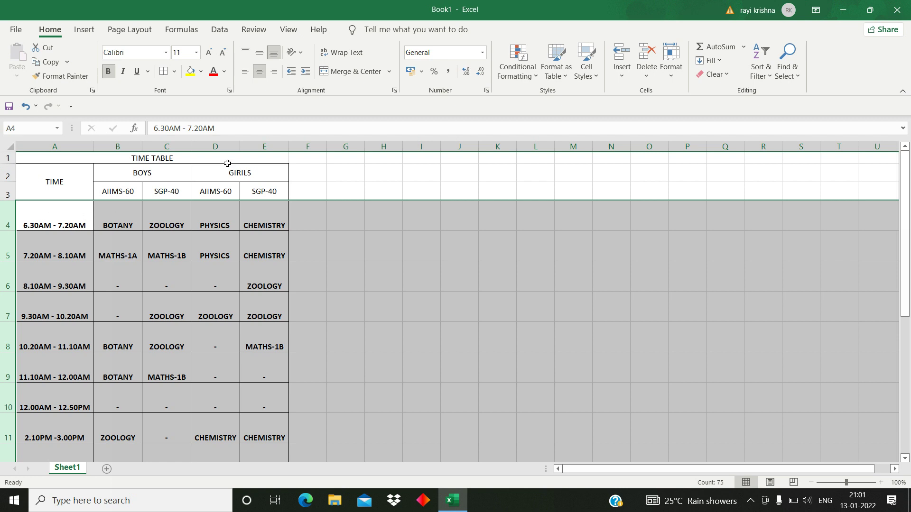
left_click(260, 53)
left_click(99, 282)
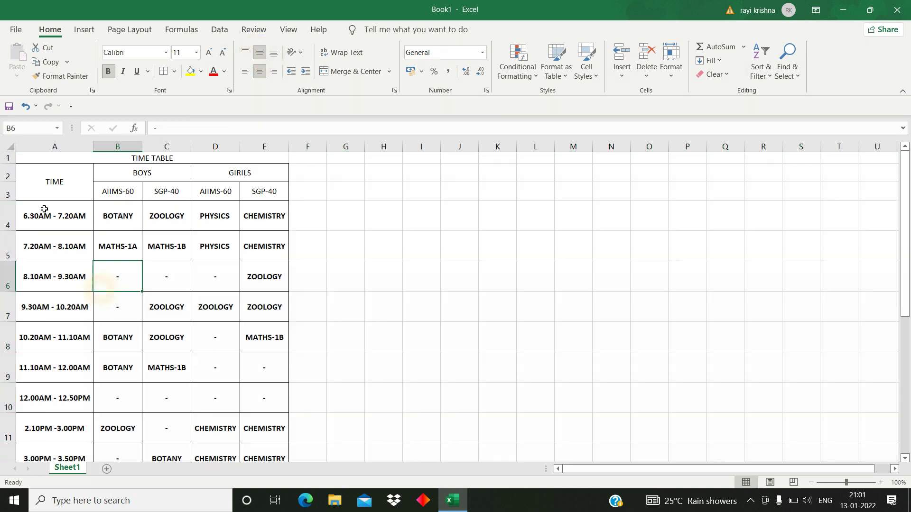
Step: Format the header cells A2:E3 in bold, font size 14, with a yellow fill
left_click_drag(40, 178, 241, 181)
key("ctrl+b")
left_click(186, 54)
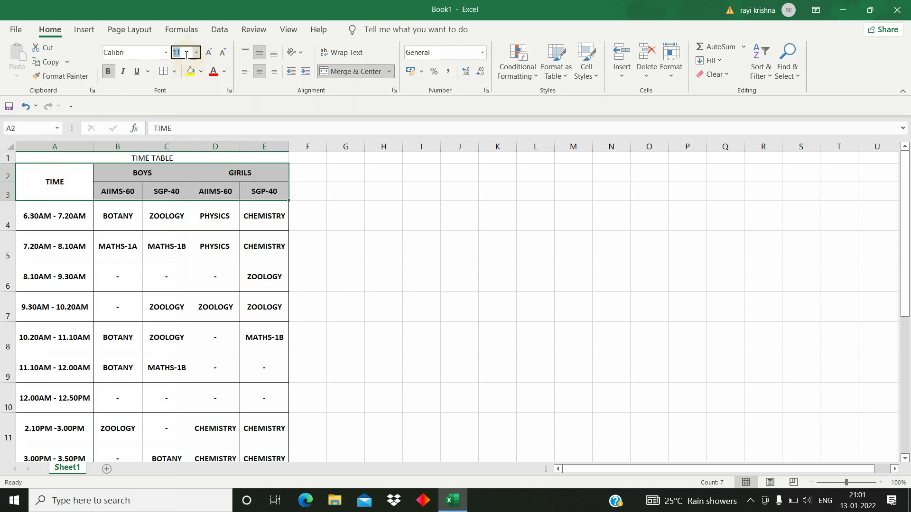
type("14")
key("Return")
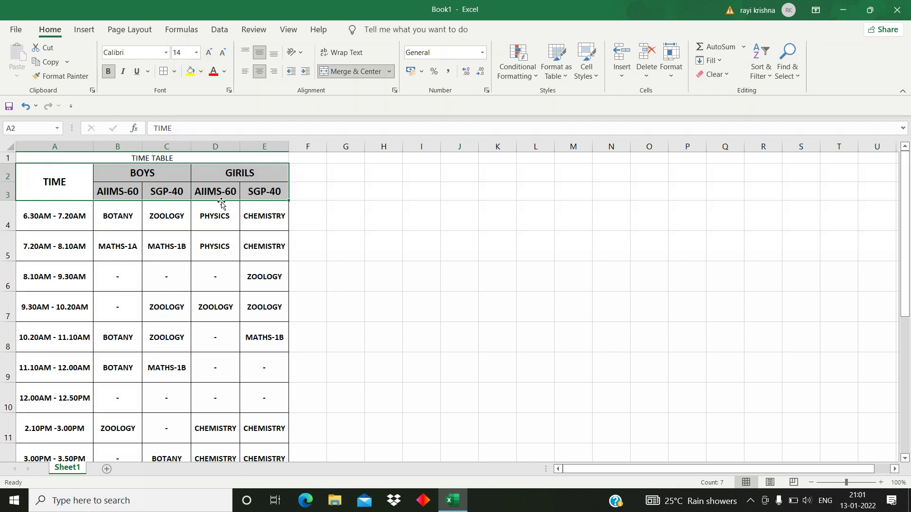
left_click(191, 71)
left_click(160, 247)
Step: Format the TIME TABLE title in bold Arial Rounded MT at font size 25
left_click(151, 159)
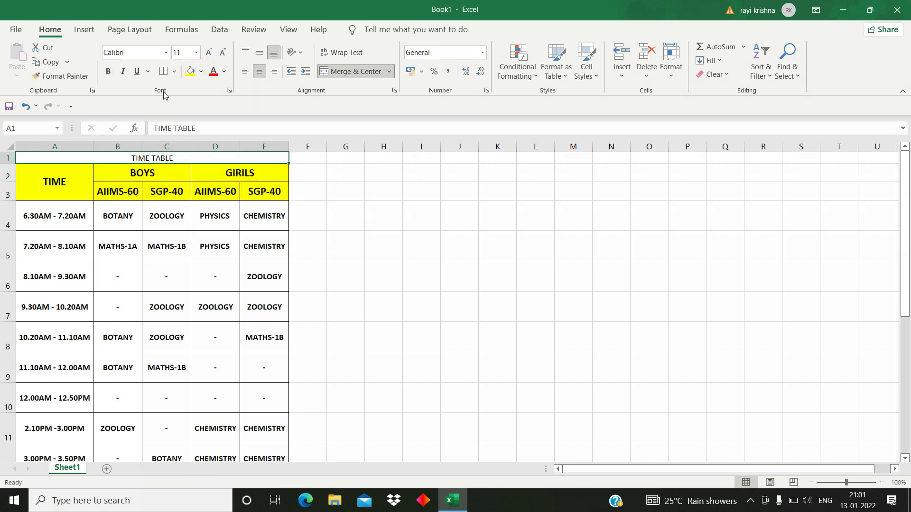
left_click(187, 54)
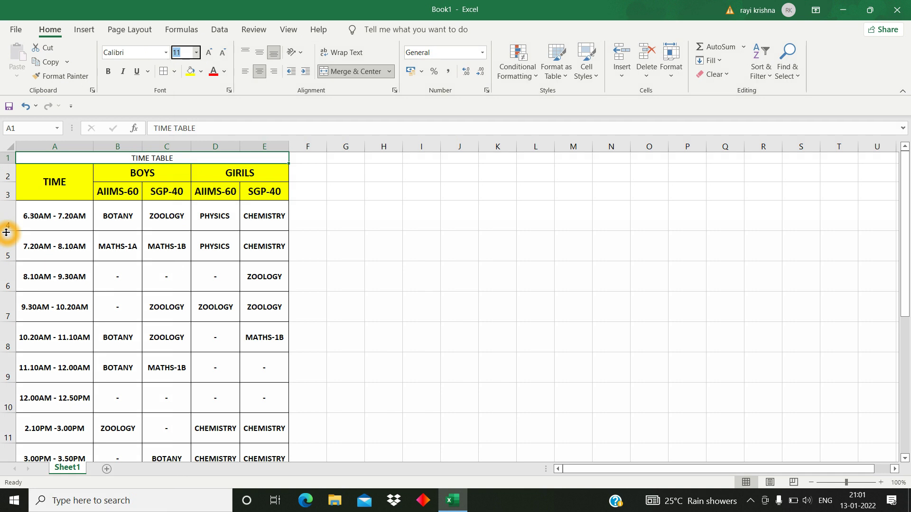
type("25")
key("Return")
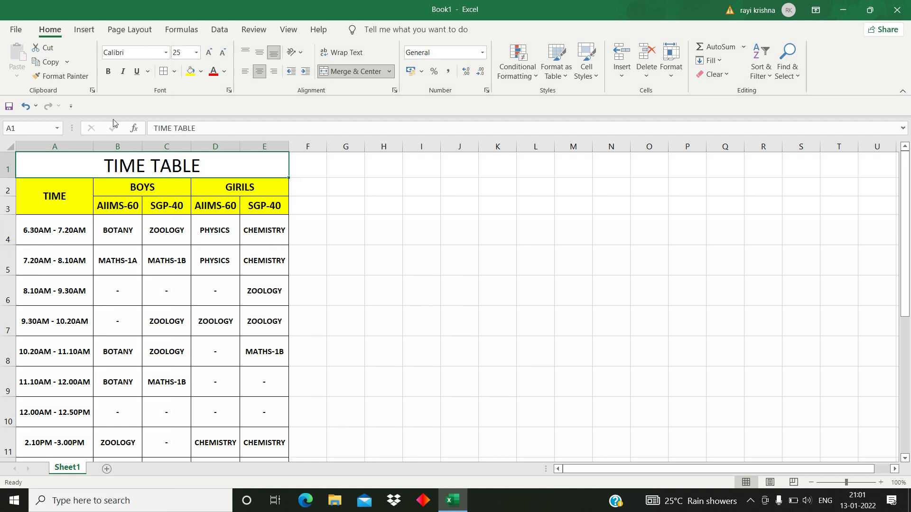
left_click(108, 71)
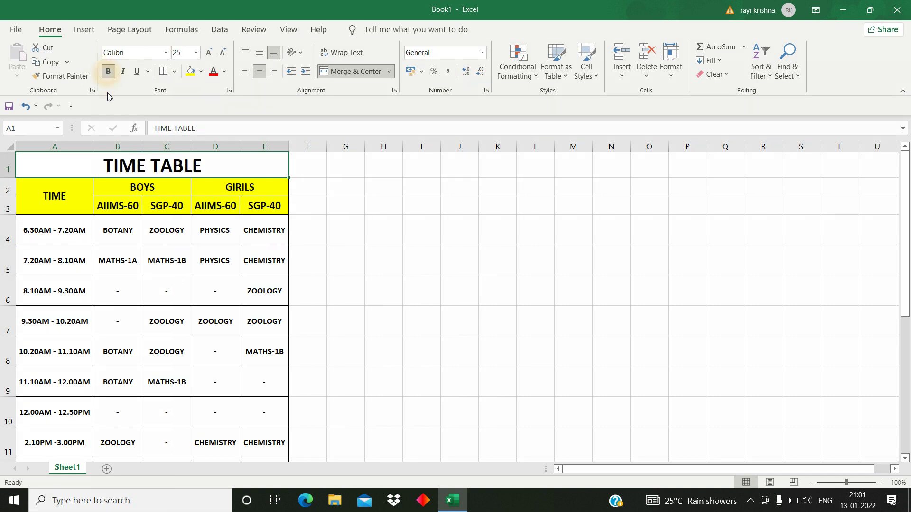
left_click(166, 53)
left_click(214, 214)
left_click(384, 298)
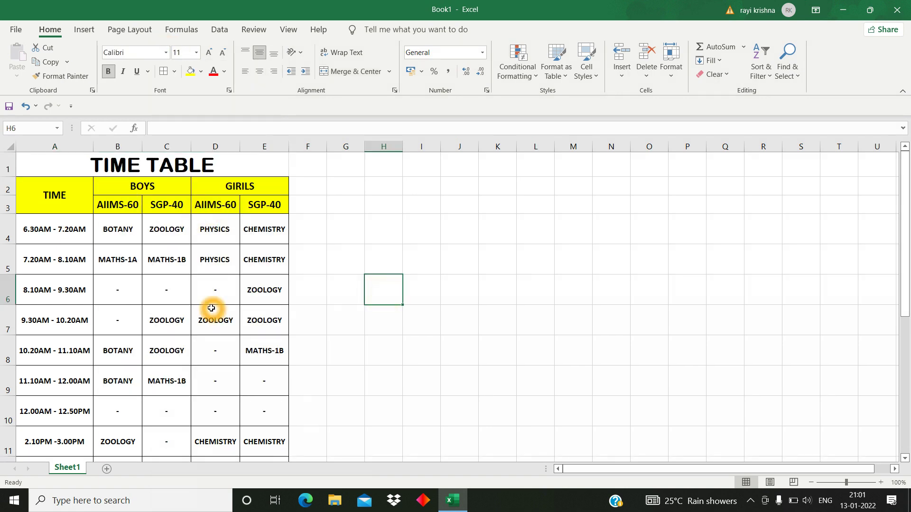
Step: Set the time slots in A4:A18 to font size 14 and widen column A to fit them
scroll(214, 309, "down", 4)
scroll(76, 311, "up", 4)
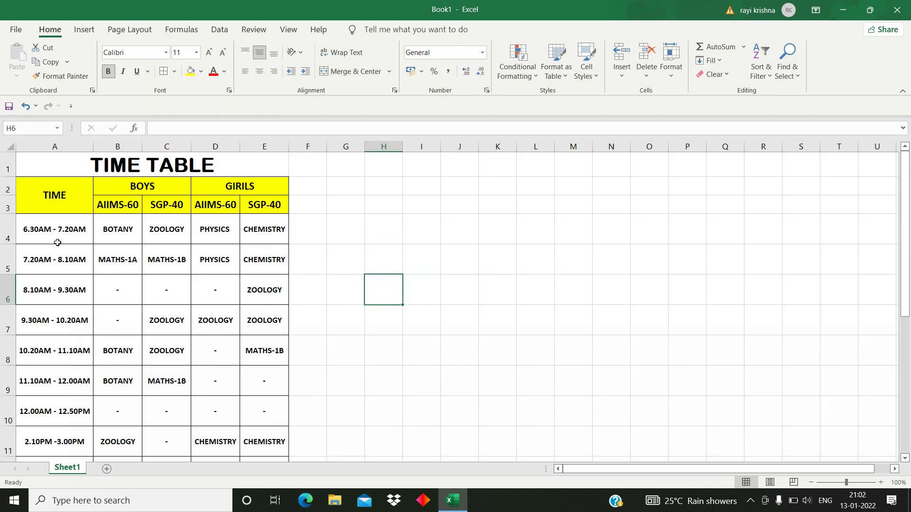
left_click(54, 228)
scroll(71, 332, "down", 4)
left_click(72, 327, "shift")
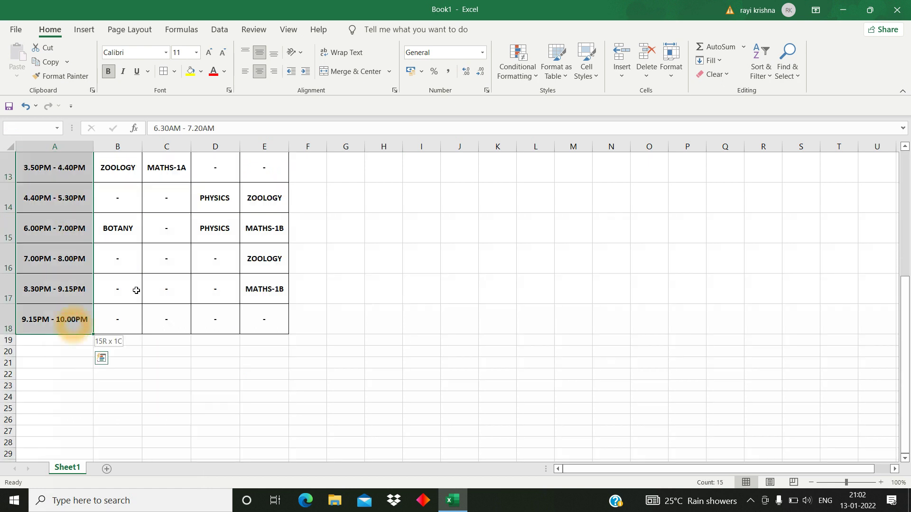
left_click(186, 55)
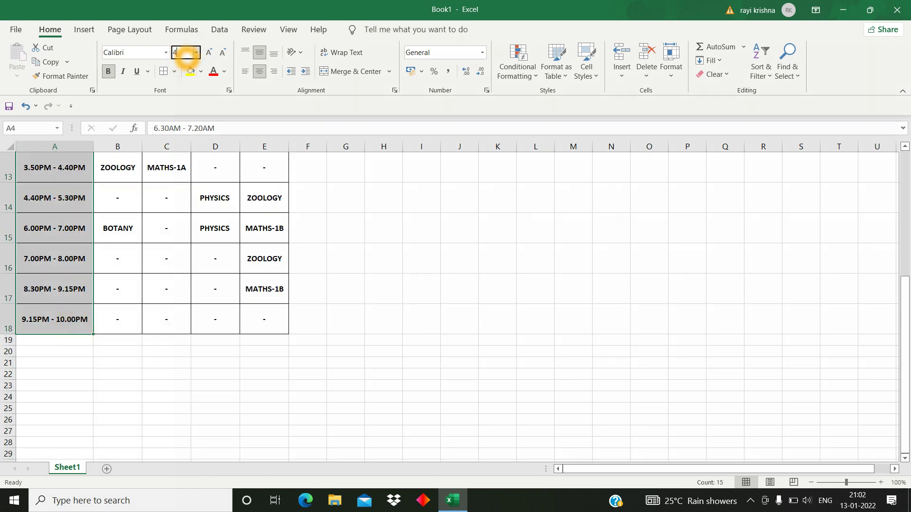
type("14")
key("Return")
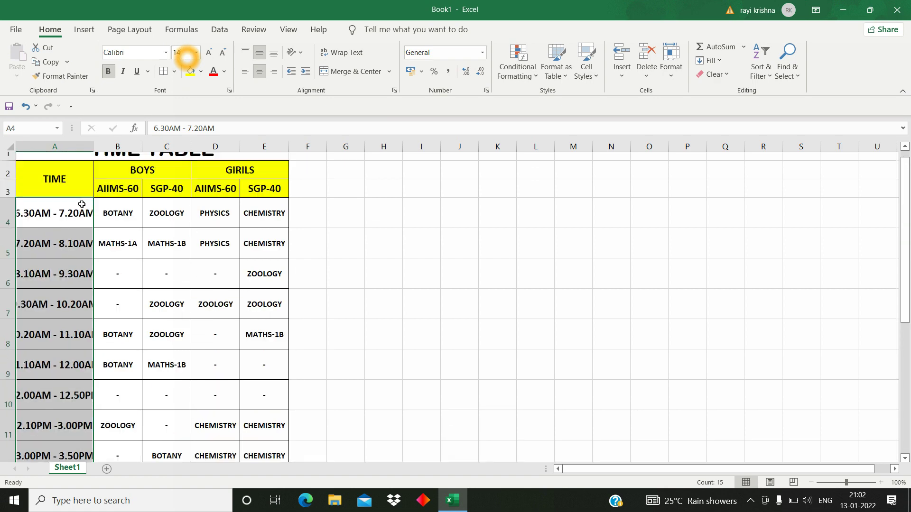
left_click_drag(92, 147, 122, 148)
Step: Set the subject cells B4:E18 to font size 14 and widen columns B to E evenly to fit the text
left_click(138, 227)
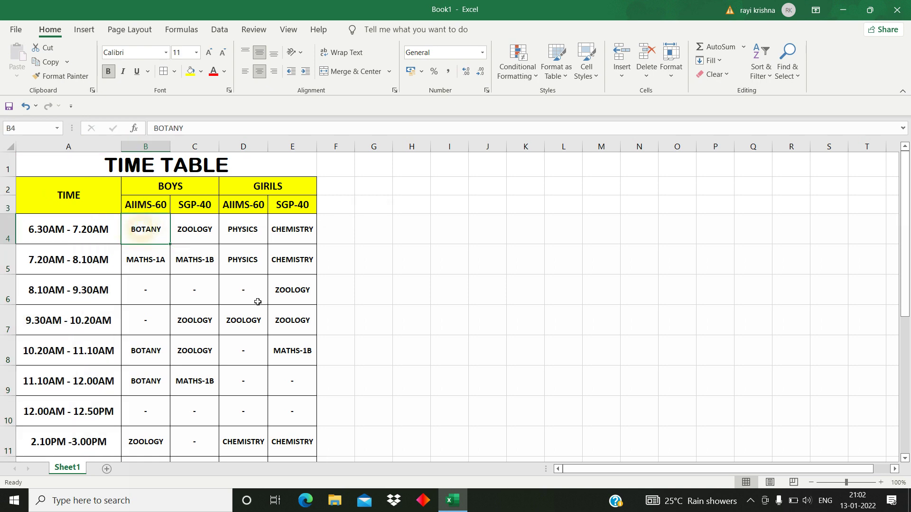
scroll(284, 313, "down", 3)
left_click(295, 410, "shift")
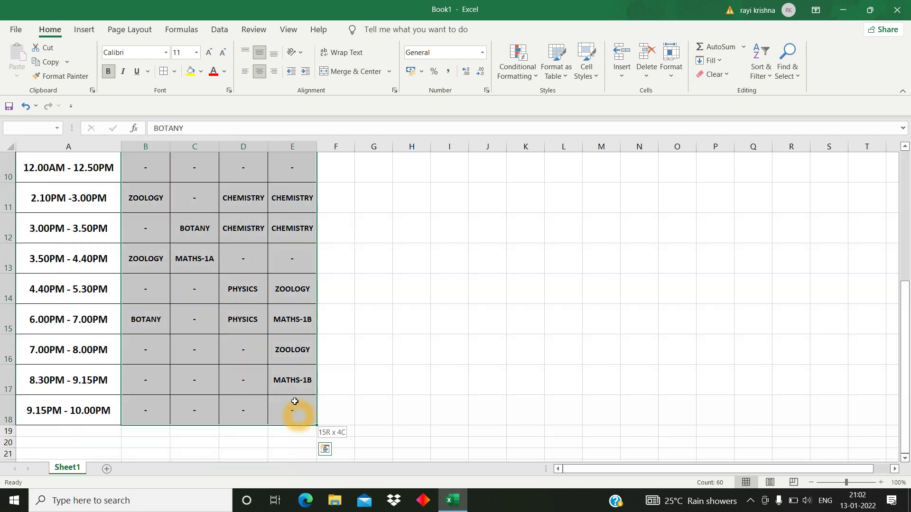
left_click(187, 54)
type("14")
key("Return")
scroll(285, 285, "up", 3)
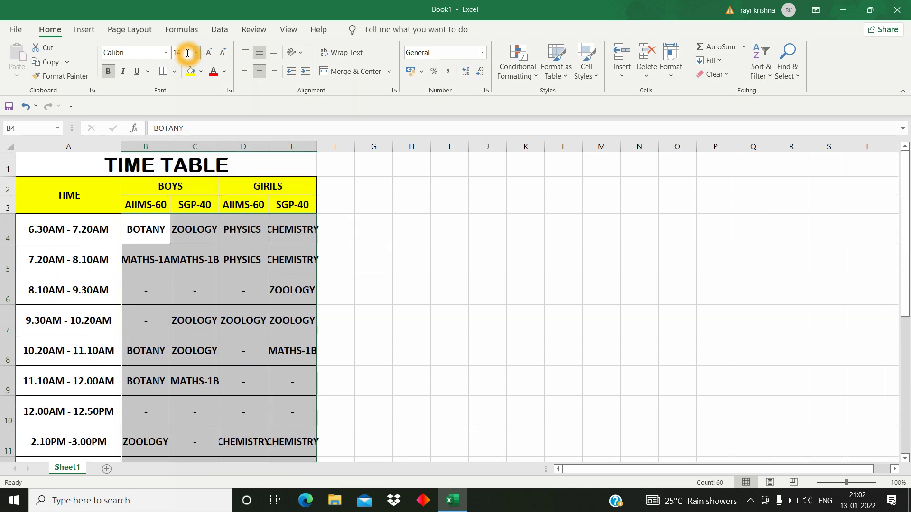
left_click_drag(156, 147, 285, 145)
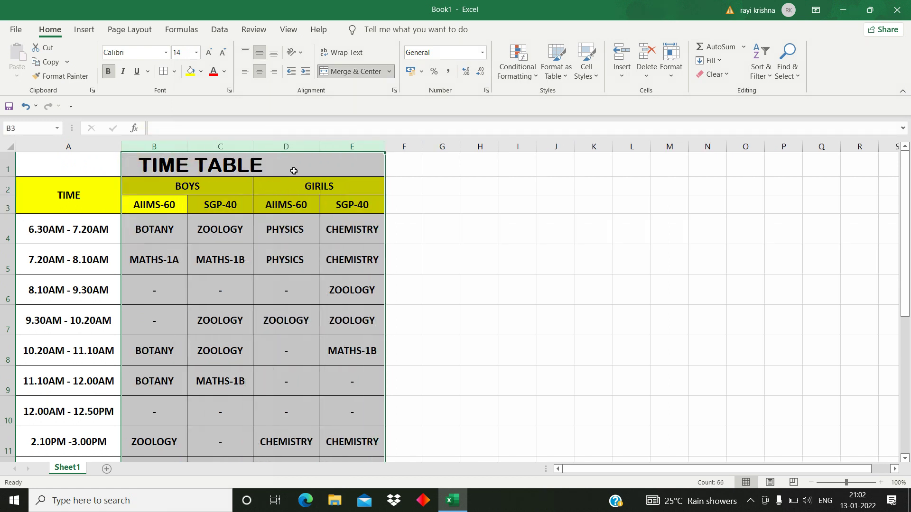
left_click(272, 263)
Step: Set the whole timetable A1:E18 as the print area
left_click(83, 163)
scroll(361, 318, "down", 4)
left_click(184, 310, "shift")
scroll(184, 309, "up", 4)
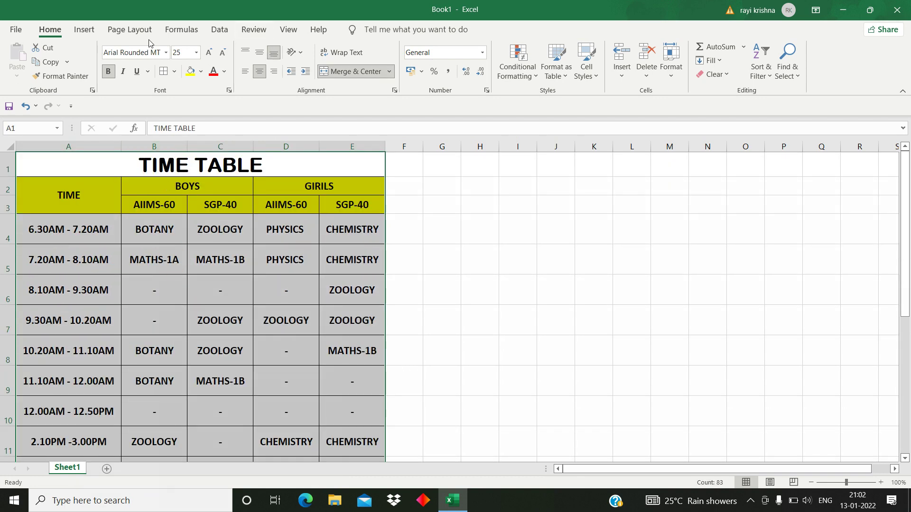
left_click(129, 30)
left_click(189, 76)
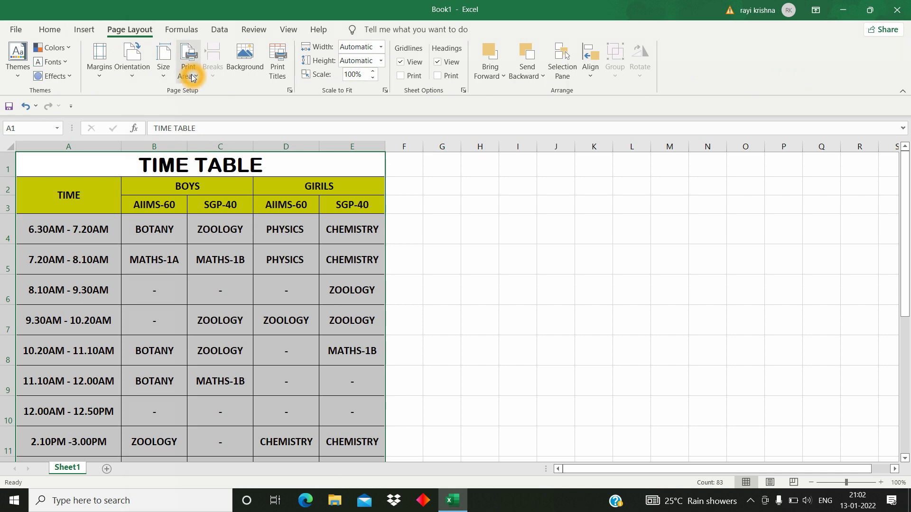
left_click(204, 90)
left_click(84, 166)
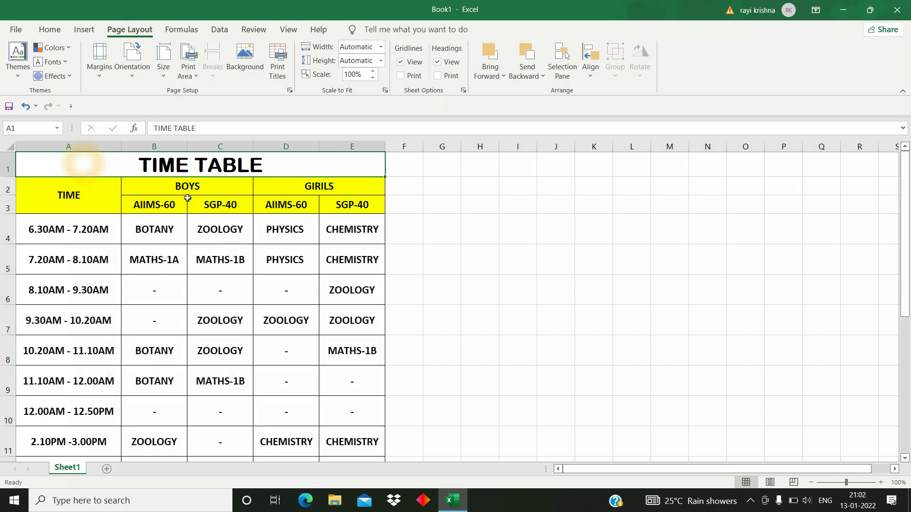
scroll(187, 199, "down", 3)
left_click(352, 411)
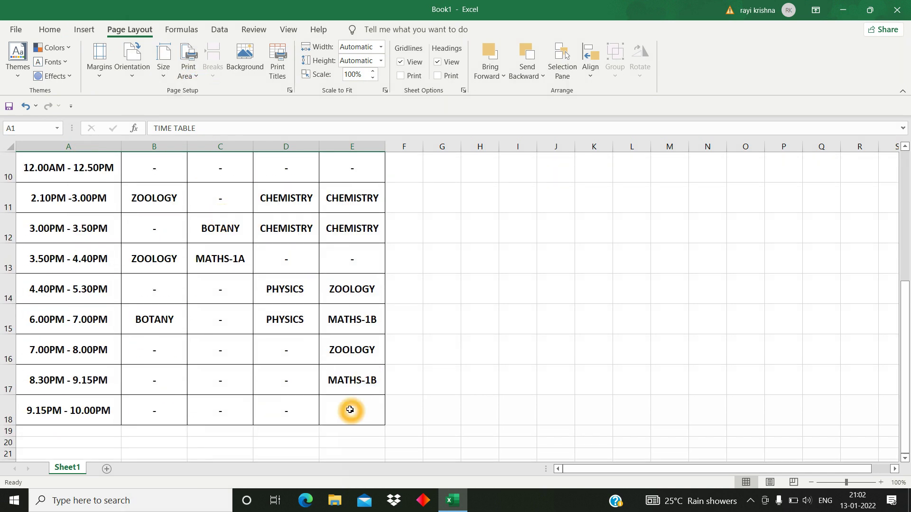
left_click(214, 324)
left_click(3, 216)
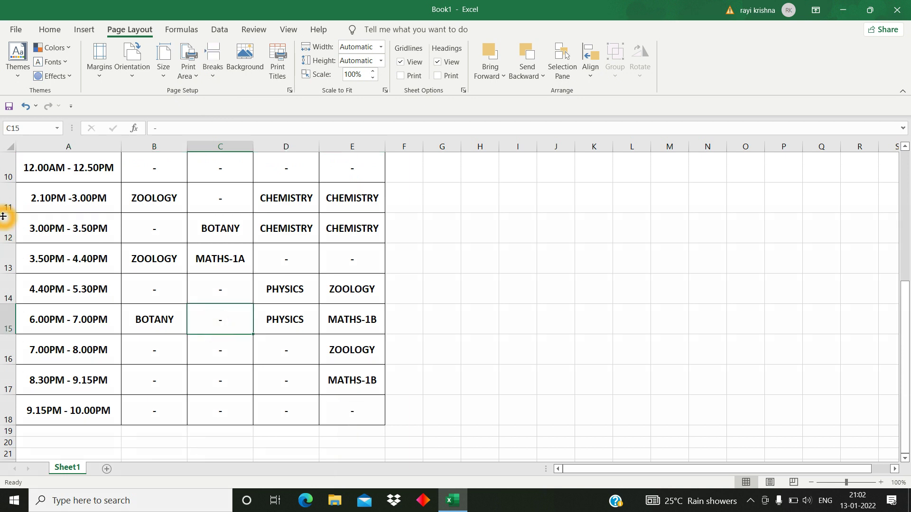
Step: Open the print preview with margins shown, reduce the bottom margin to 1.32 cm and slightly narrow the left margin
key("ctrl+p")
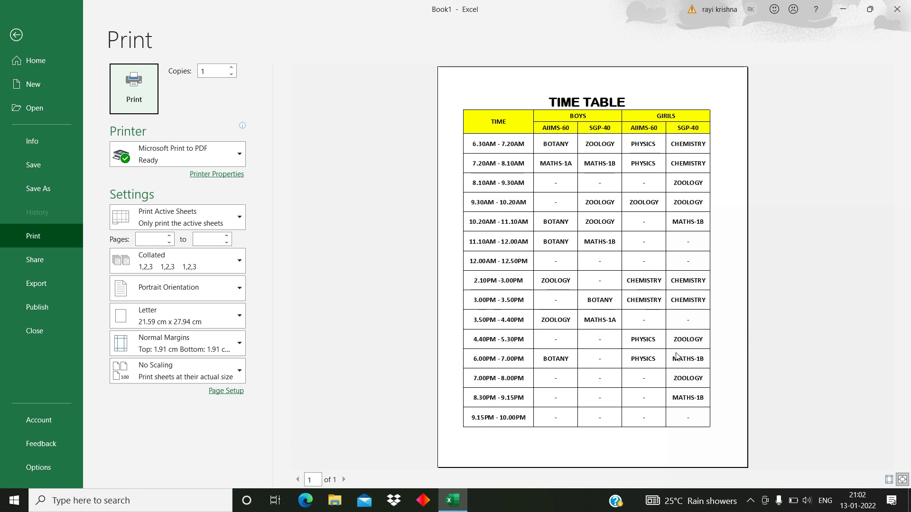
left_click(888, 479)
left_click_drag(721, 273, 728, 271)
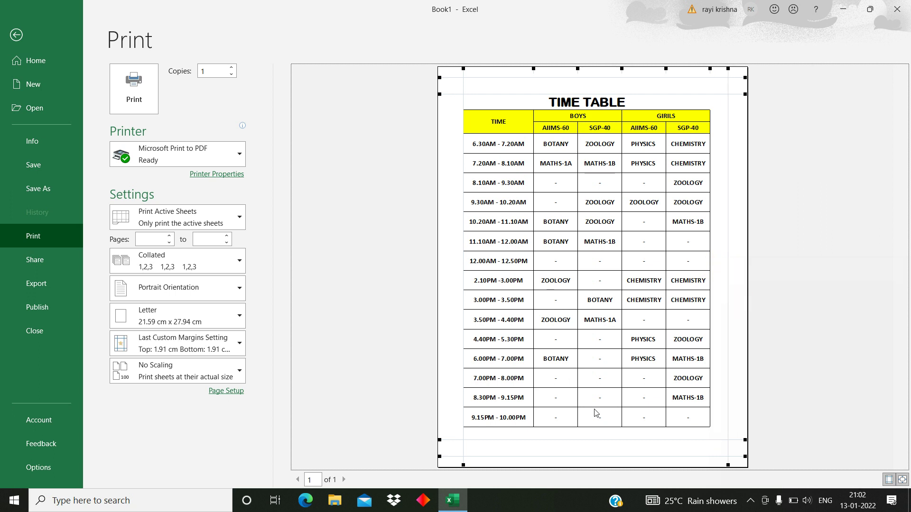
left_click(575, 437)
left_click(570, 443)
left_click(566, 439)
left_click(557, 441)
left_click_drag(557, 440, 556, 449)
left_click_drag(464, 289, 458, 290)
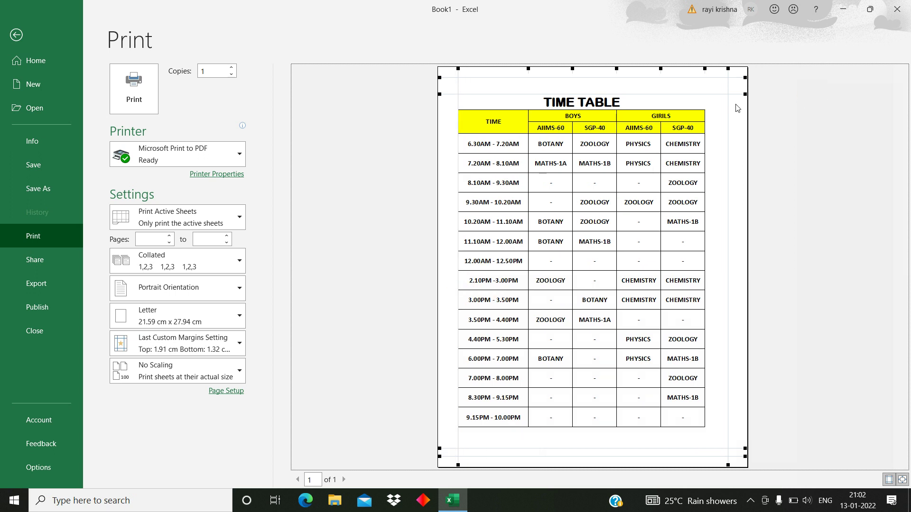
Step: Widen columns A, B and E and narrow the right margin in the print preview, and return to the sheet
left_click_drag(528, 70, 539, 77)
left_click_drag(718, 71, 721, 70)
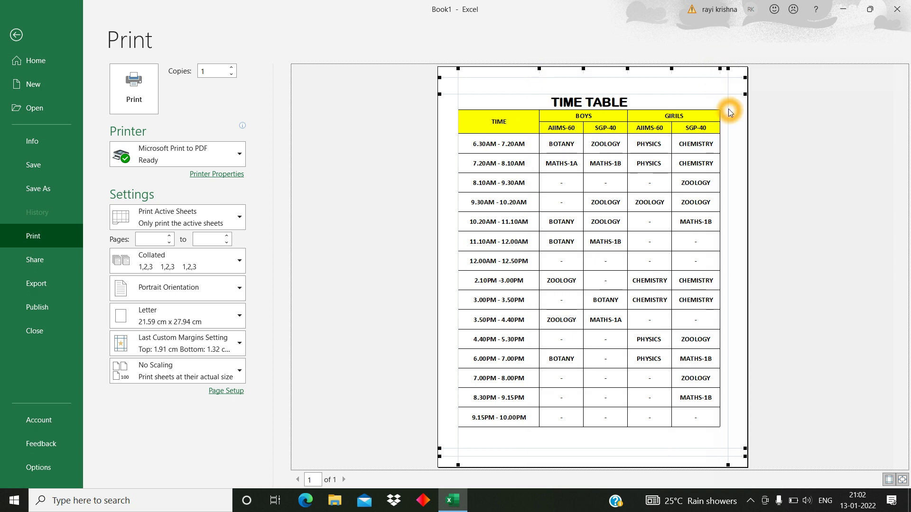
left_click_drag(735, 104, 725, 112)
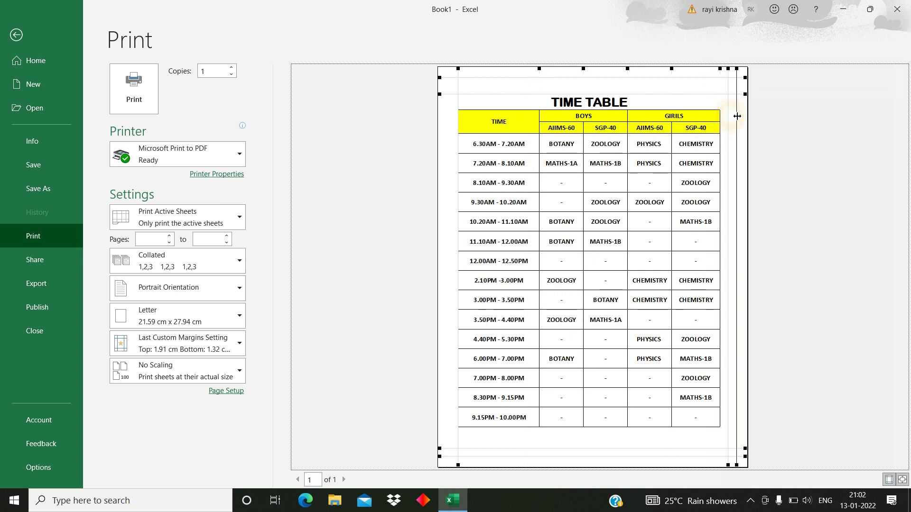
left_click_drag(583, 70, 588, 70)
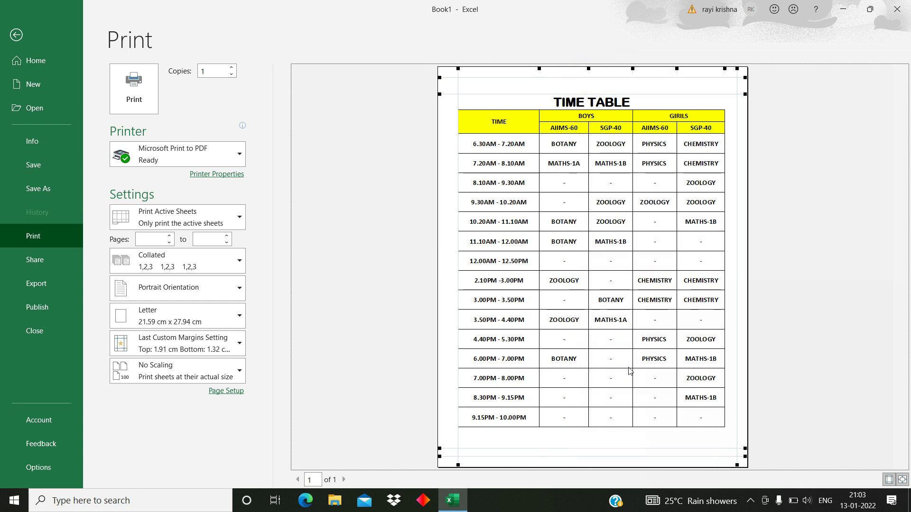
key("Escape")
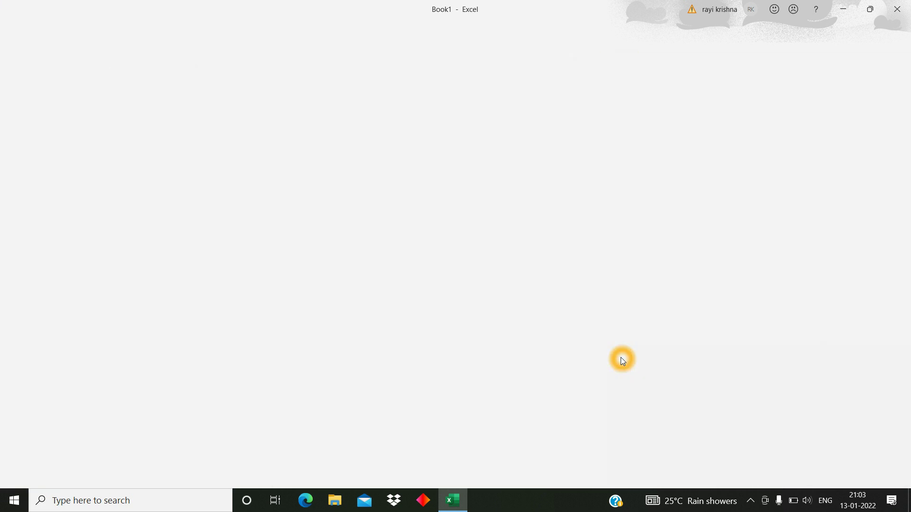
scroll(266, 384, "up", 3)
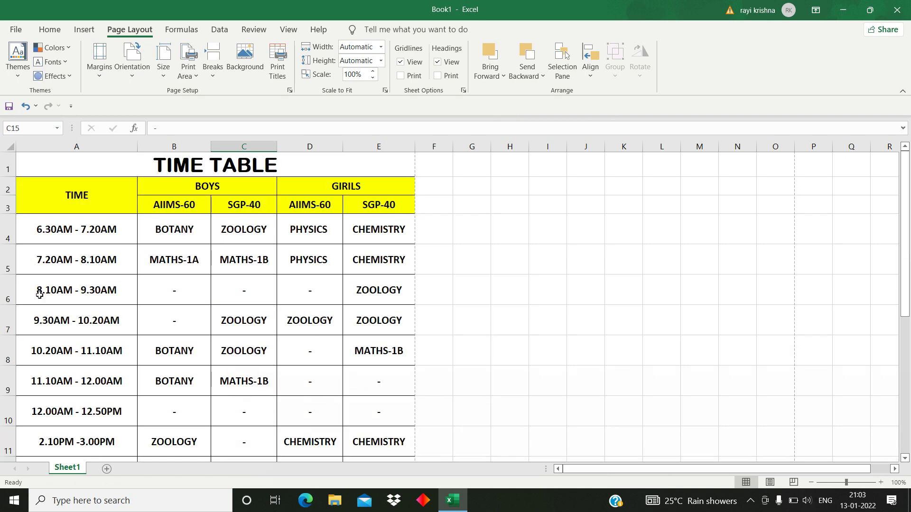
Step: Add a new worksheet and enter the title TIME TABLE in cell A1
left_click(107, 469)
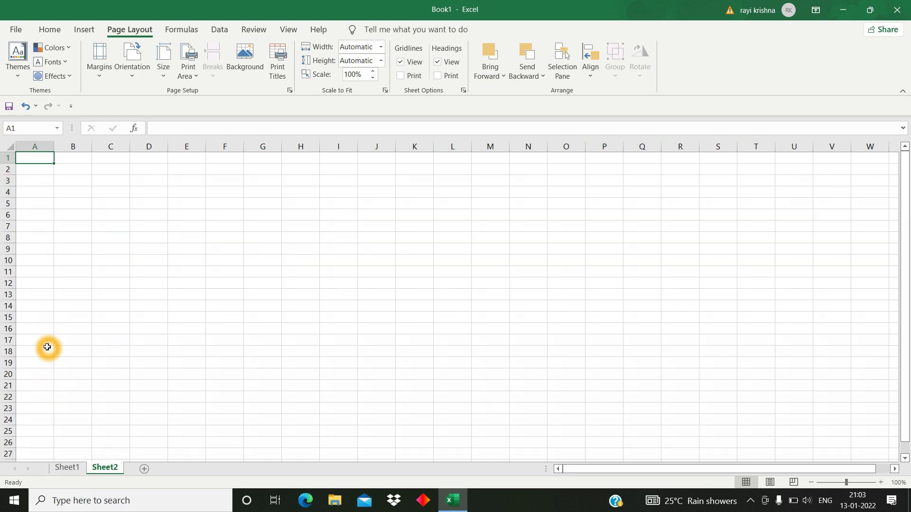
type("TIME TABLE")
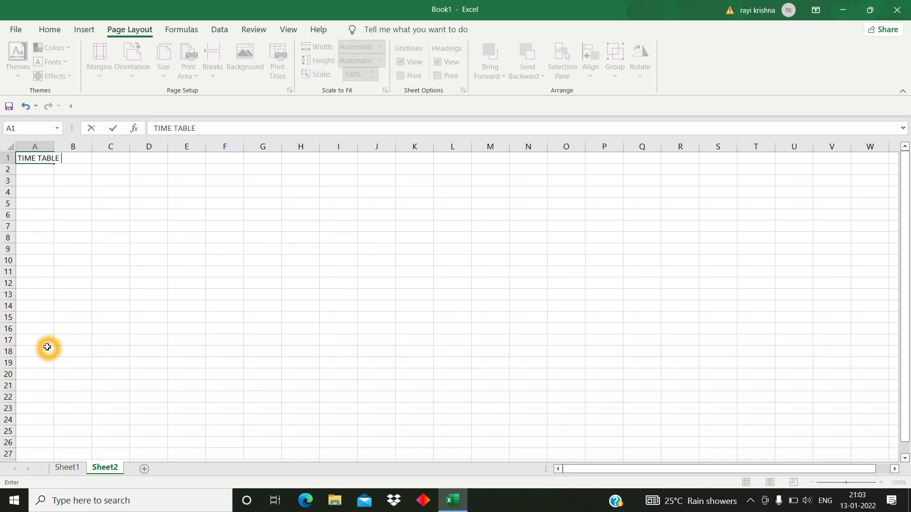
key("Return")
Step: Enter a two-line time slot in cell A2, with 6.00 AM above 7.00 AM
type("6.")
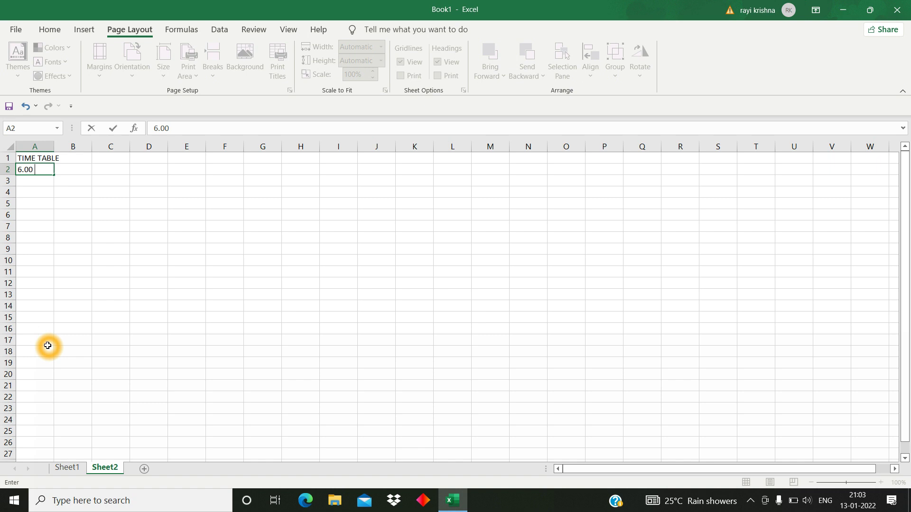
key("alt+Return")
type("7.00")
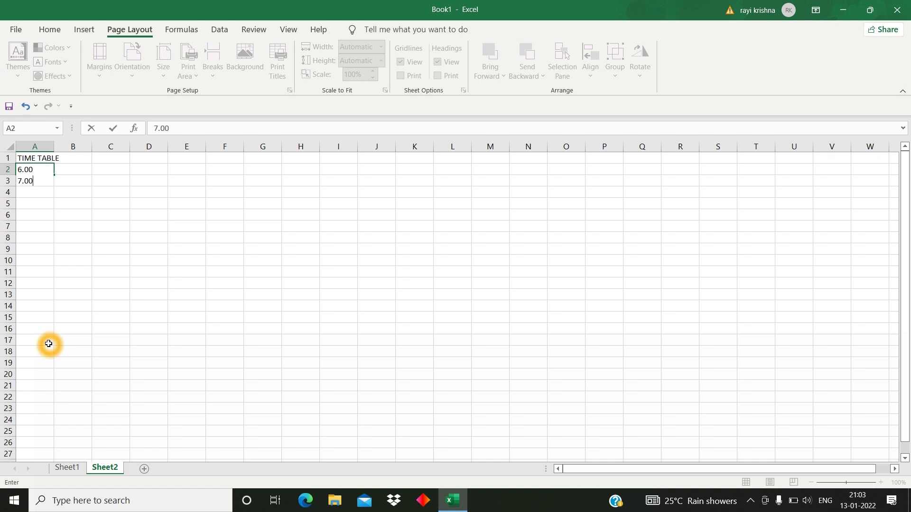
key("Up")
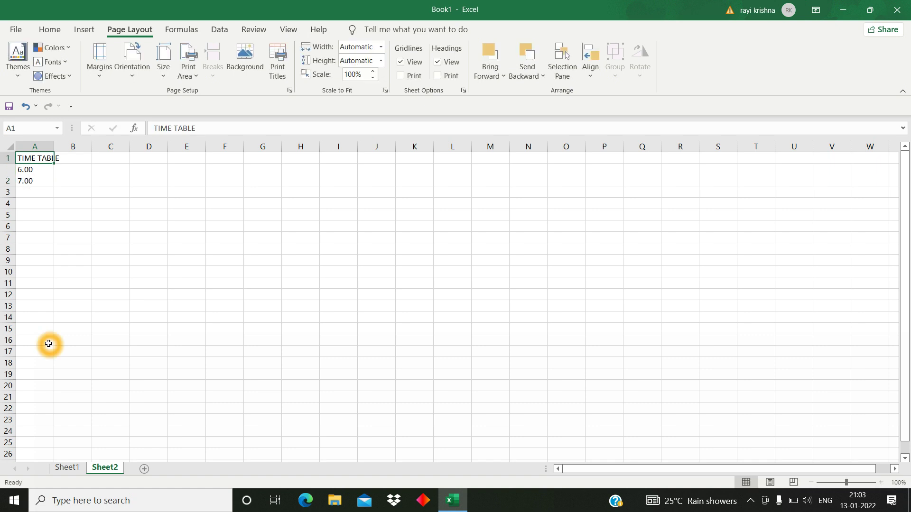
key("Down")
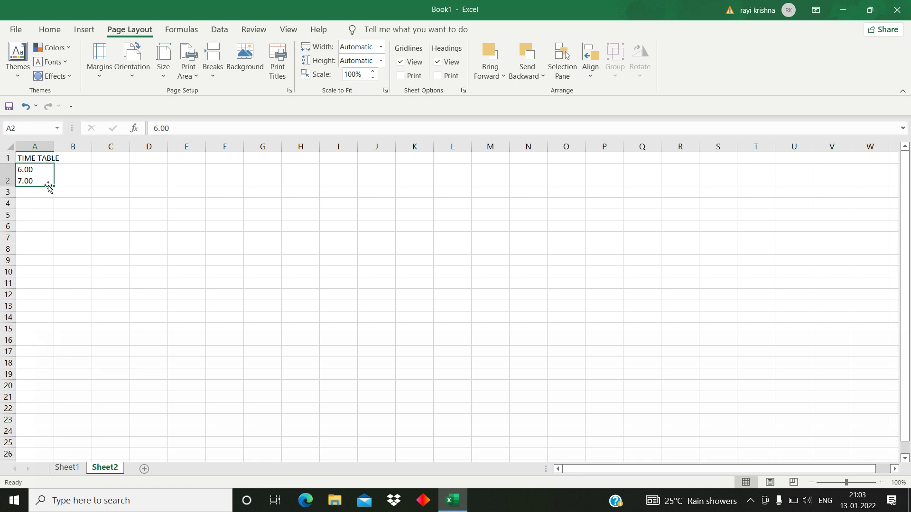
double_click(35, 171)
type("A")
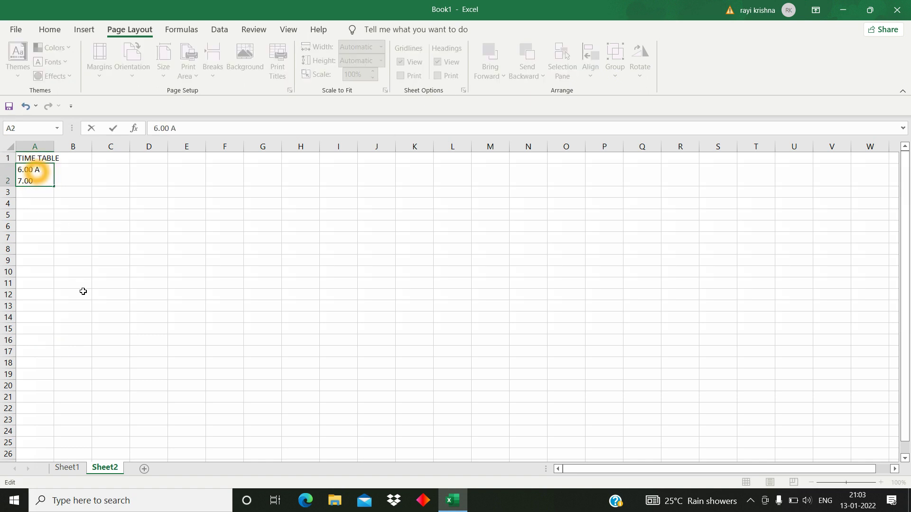
type("M")
key("Return")
key("Up")
key("F2")
key("Return")
Step: Copy the A2 time slot across B2:H2 and make the slot in A2 bold
left_click(23, 169)
key("ctrl+c")
left_click(79, 177)
key("shift+Right")
key("shift+Right")
key("shift+Right")
key("shift+Right")
key("shift+Right")
key("shift+Right")
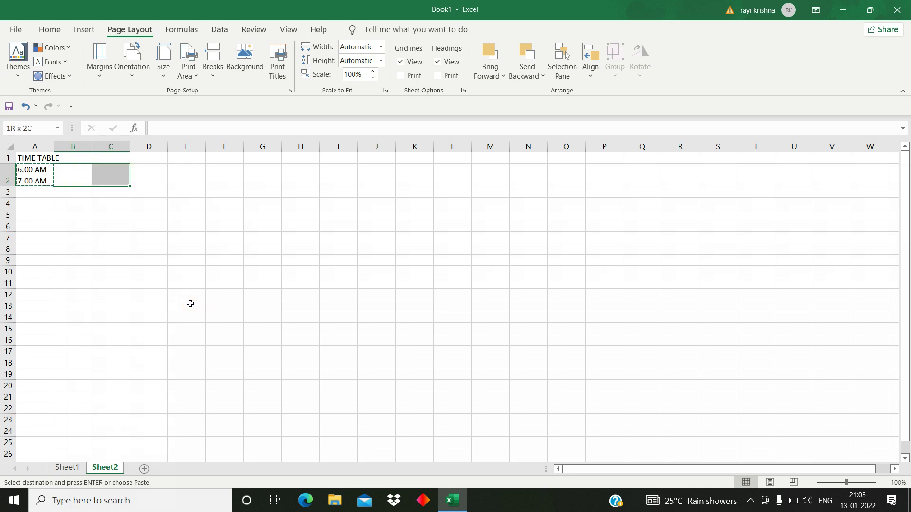
key("Return")
key("Left")
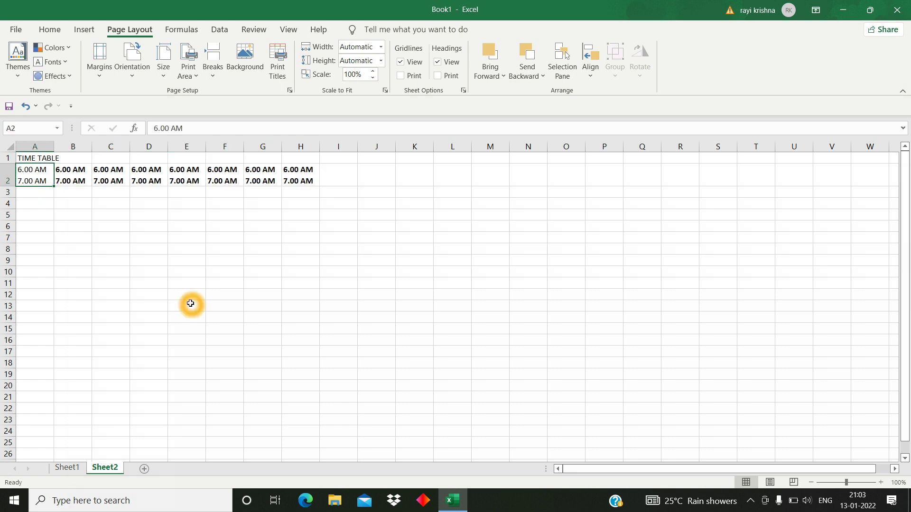
key("ctrl+b")
Step: Change the time slot in B2 to 7.00 AM over 8.00 AM
key("Right")
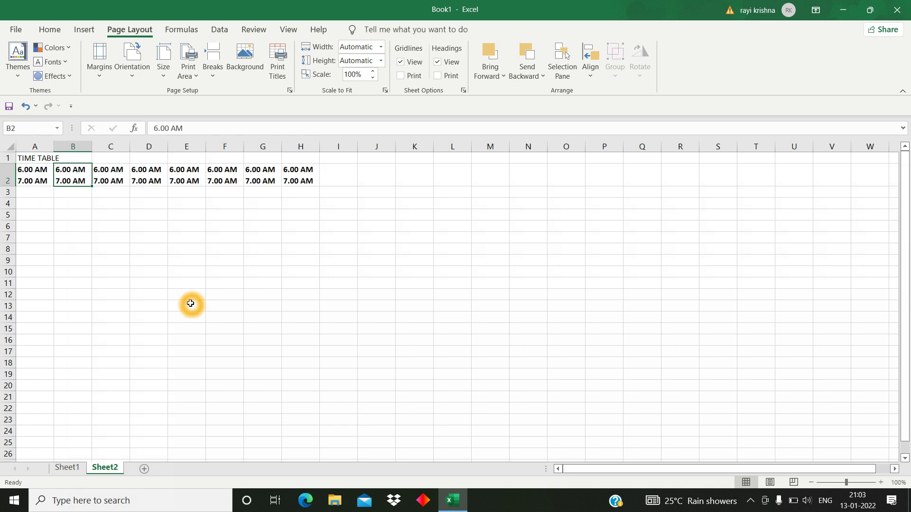
key("F2")
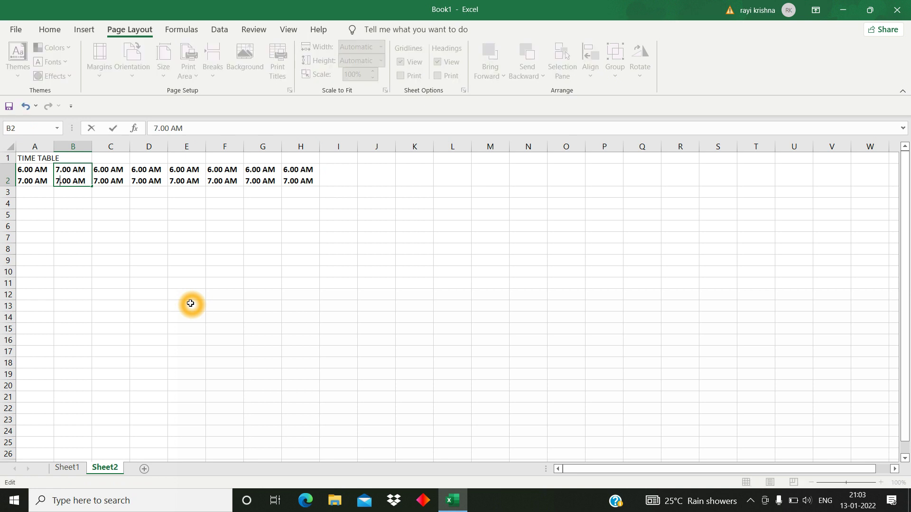
key("Return")
key("Up")
Step: Change the time slot in C2 to 8.00 AM over 9.00 AM
key("Right")
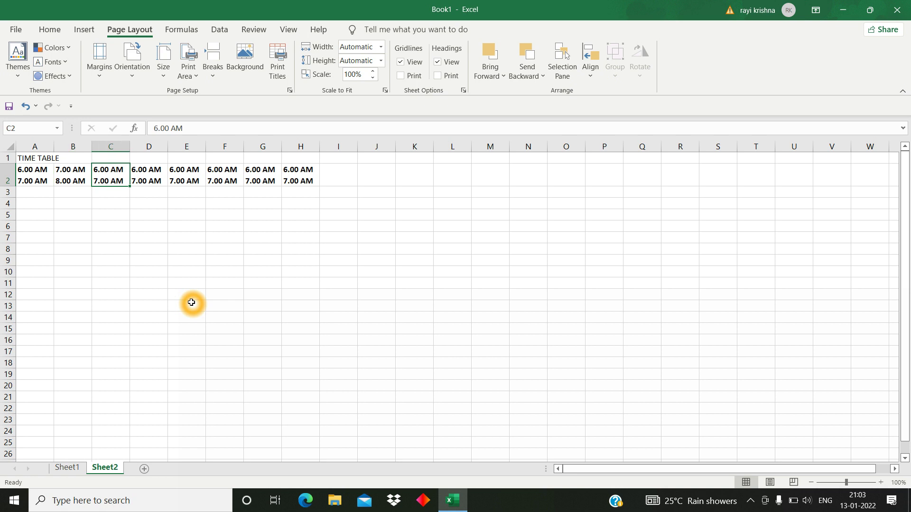
key("F2")
key("Left")
key("Left")
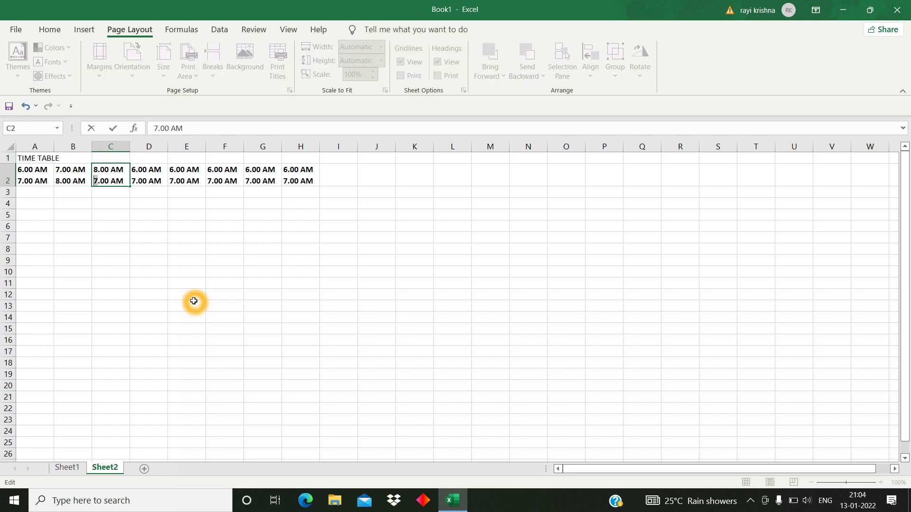
type("9")
key("Return")
key("Up")
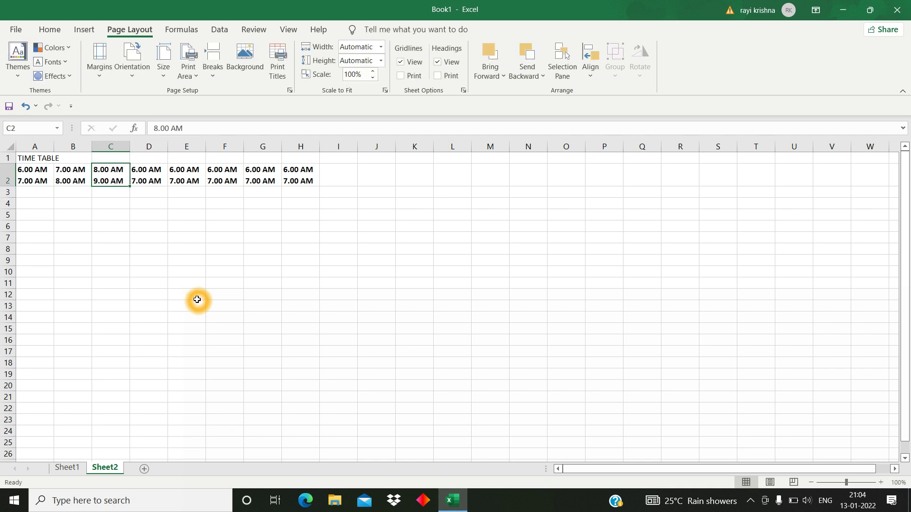
Step: Change the time slot in D2 to 9.00 AM over 10.00 AM
key("Right")
key("F2")
key("Left")
key("Left")
key("Left")
key("shift+Left")
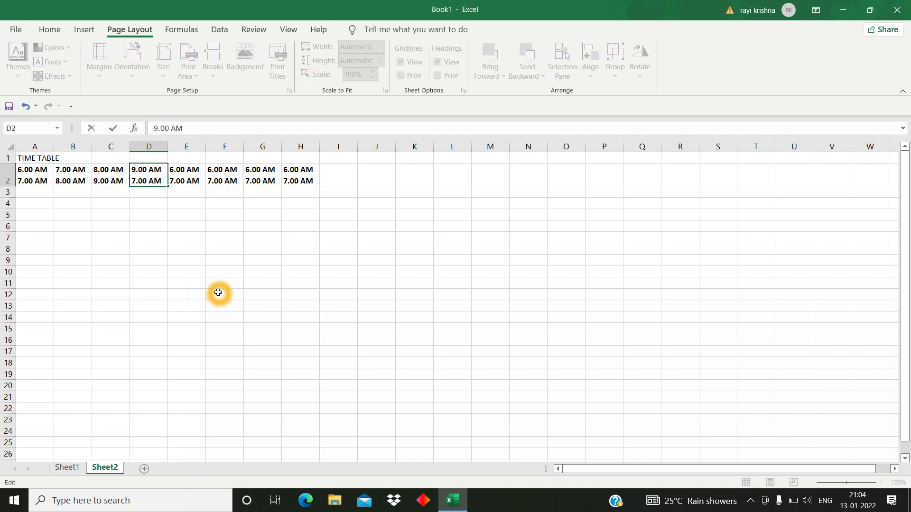
key("shift+Left")
type("10")
key("Return")
key("Up")
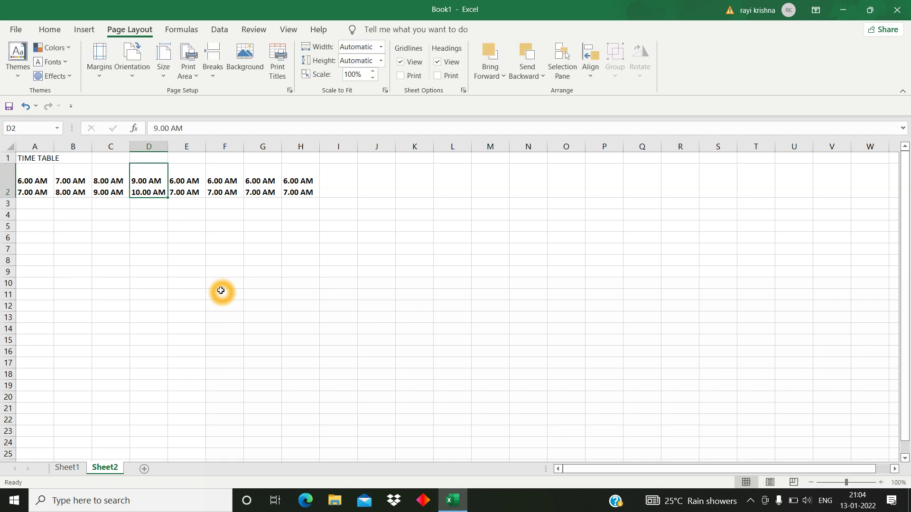
Step: Change the time slot in E2 to 10.00 AM over 11.00 AM
key("Right")
key("F2")
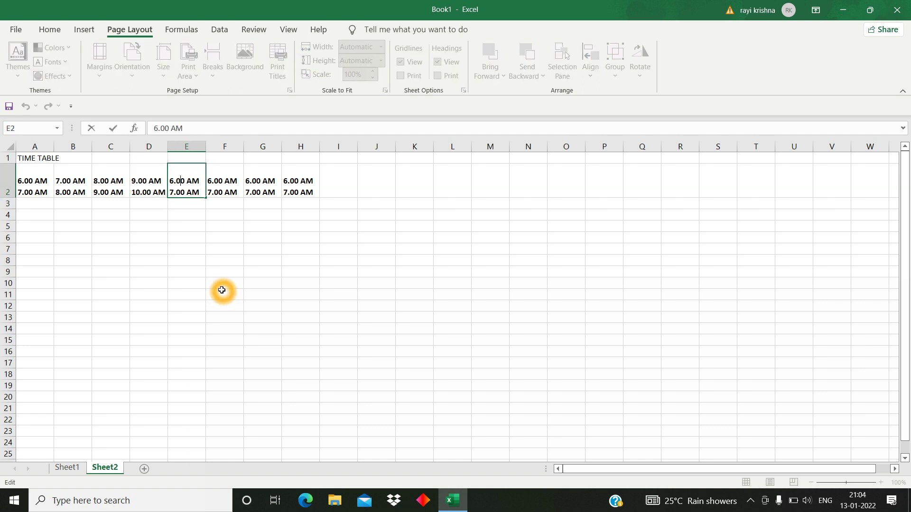
key("shift+Left")
type("10")
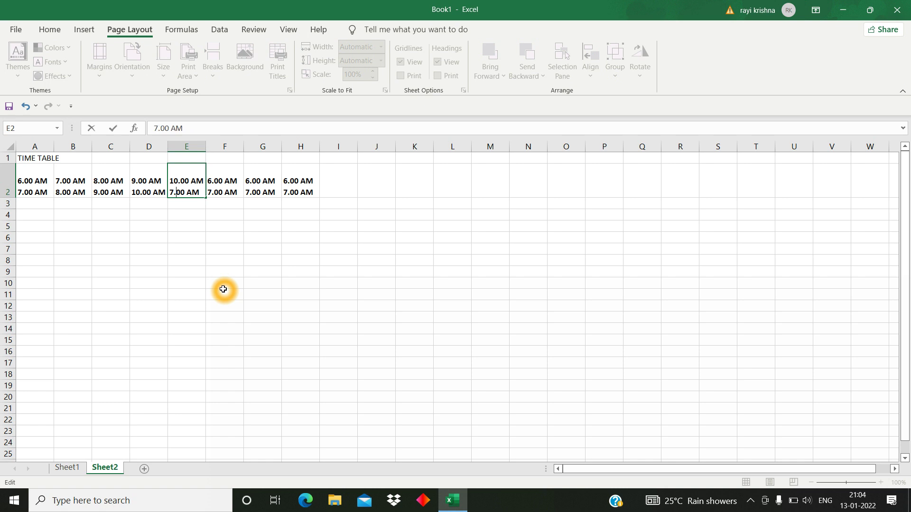
key("shift+Left")
type("11")
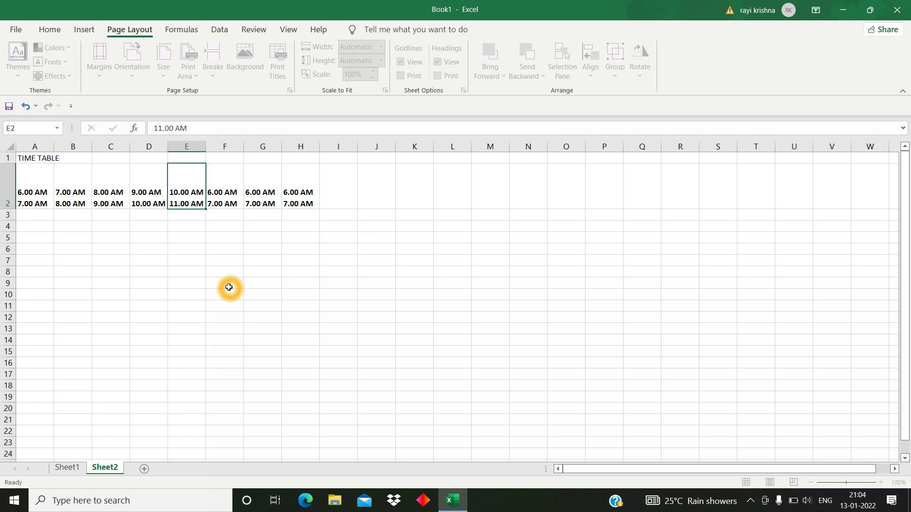
key("Return")
key("Up")
Step: Change the time slot in F2 to 11.00 AM over 12.00 AM
key("Right")
key("F2")
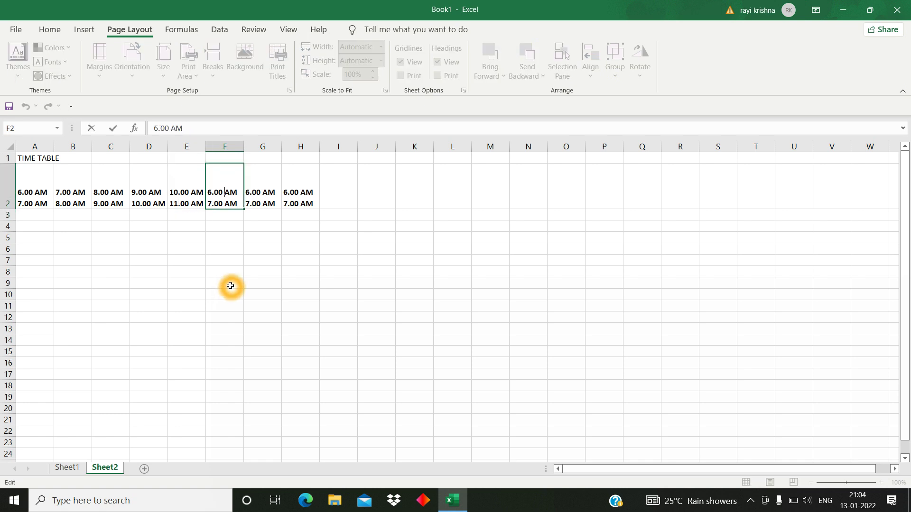
key("shift+Right")
type("11")
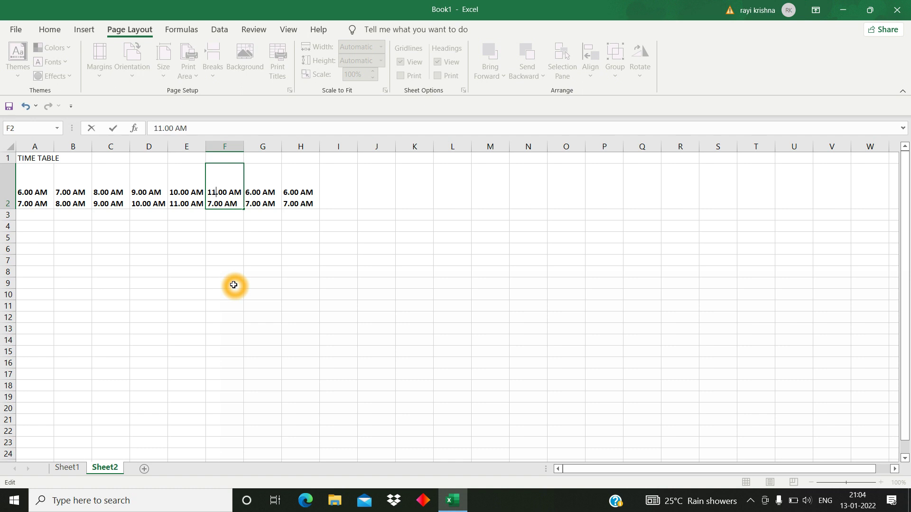
type("12")
key("Return")
key("Up")
Step: Change the time slot in G2 to 12.00 AM over 01.00 PM
key("Up")
key("Right")
key("Down")
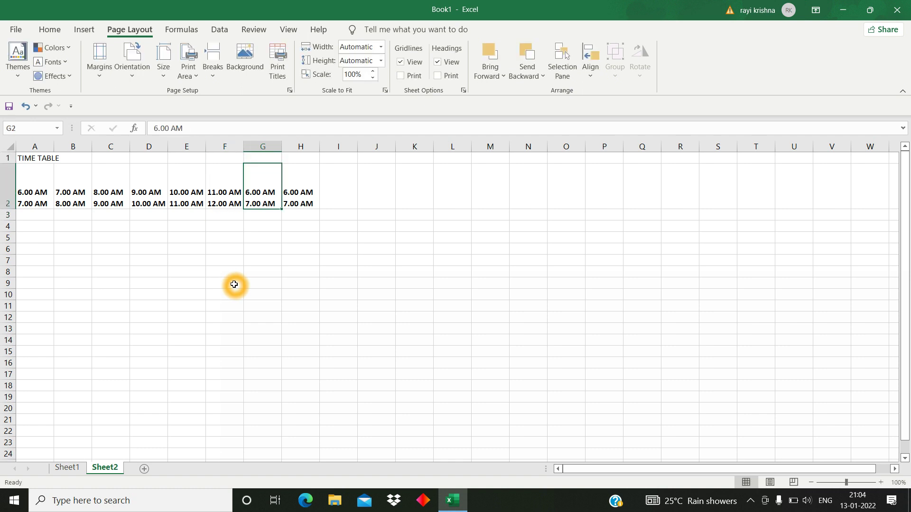
key("F2")
key("Up")
key("shift+Right")
type("12")
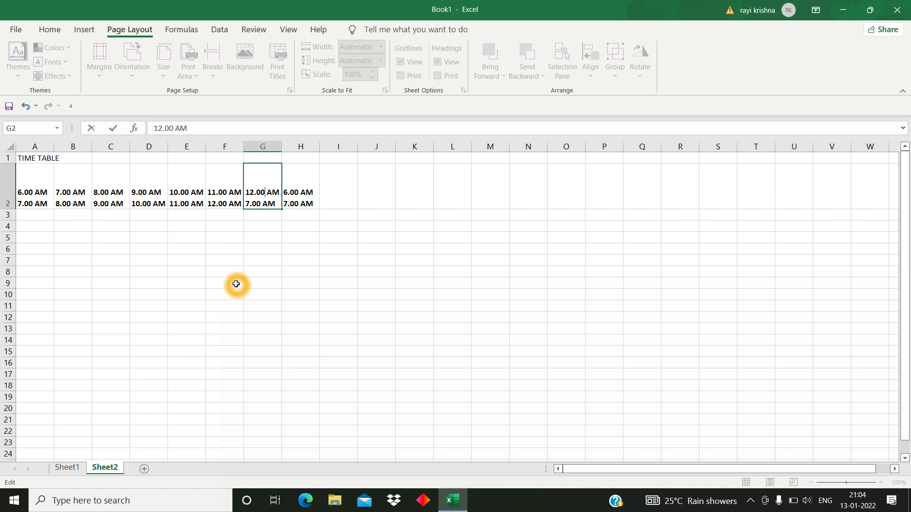
type("01")
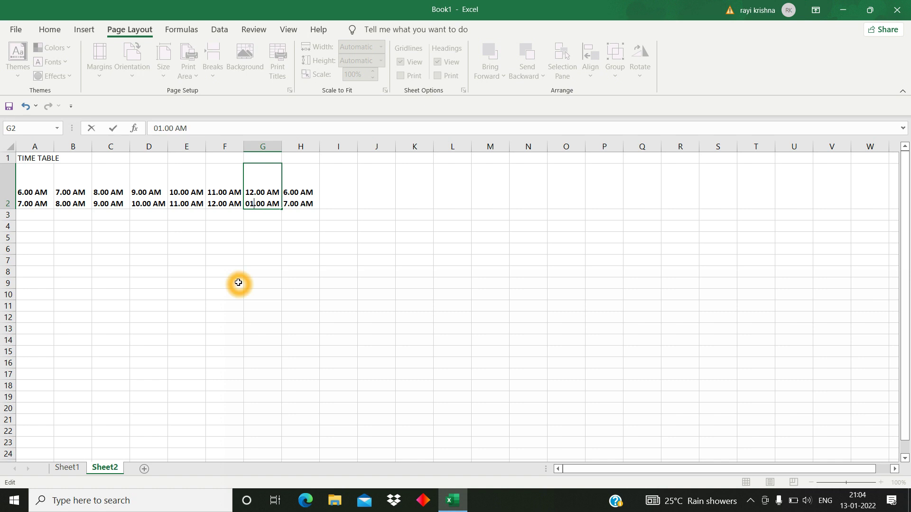
key("shift+Right")
type("P")
key("Return")
key("Up")
Step: Change the time slot in H2 to 01.00 PM over 02.00 PM
key("Right")
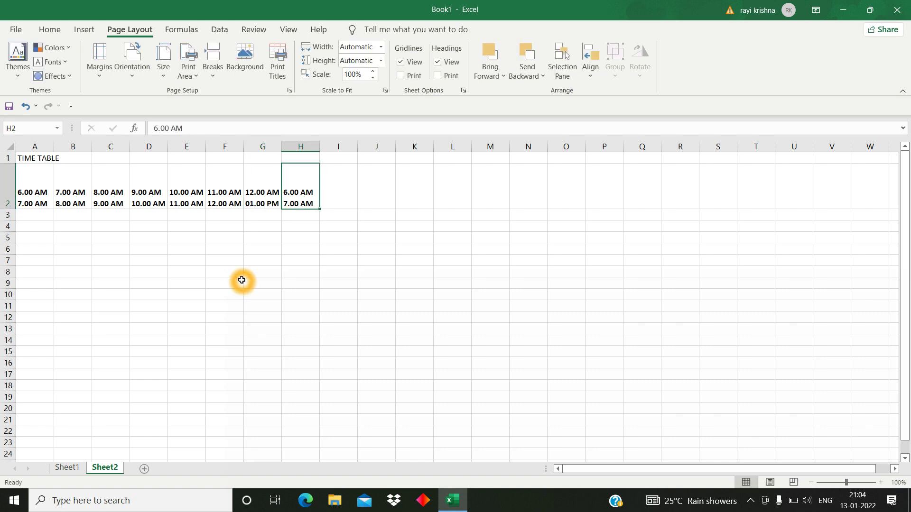
key("F2")
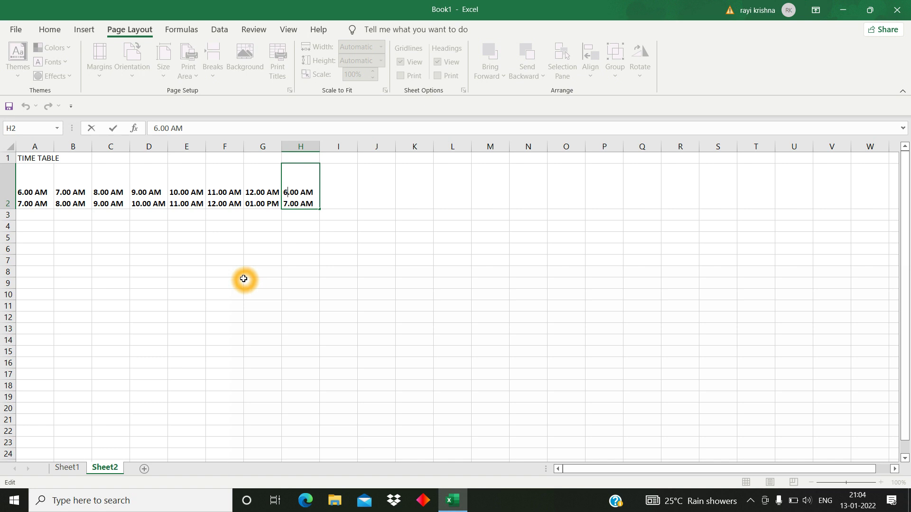
key("shift+Right")
key("BackSpace")
type("01")
key("shift+Right")
type("P")
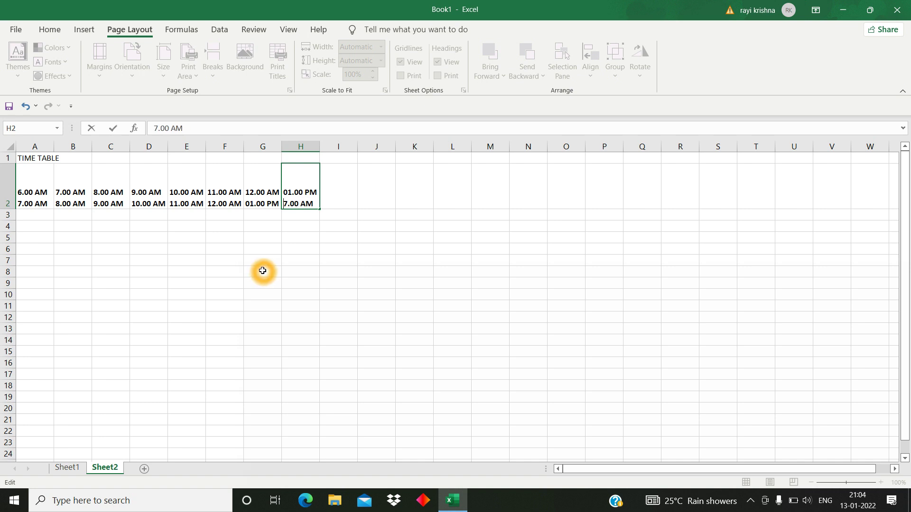
key("shift+Right")
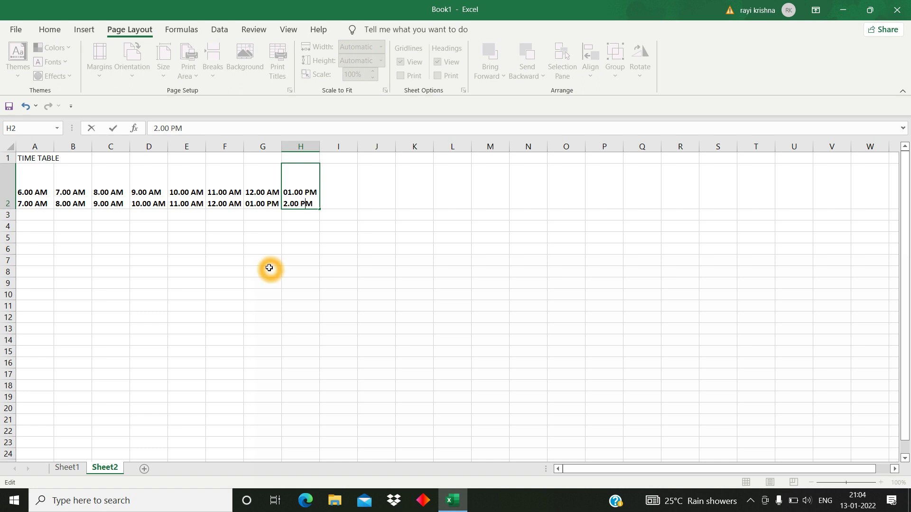
type("0")
key("ctrl+Return")
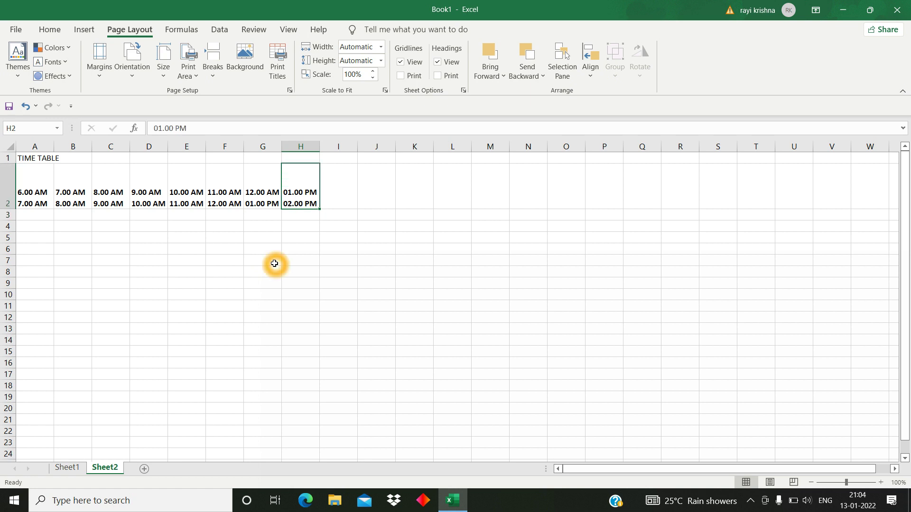
Step: Copy the H2 time slot into I2 and change it to 02.00 PM over 03.00 PM
key("ctrl+c")
key("Right")
key("ctrl+v")
key("Escape")
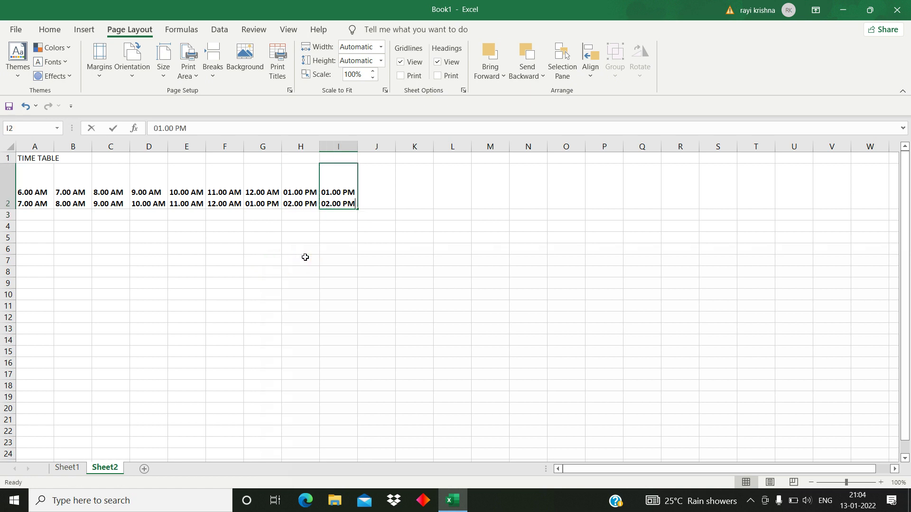
key("F2")
key("BackSpace")
type("2")
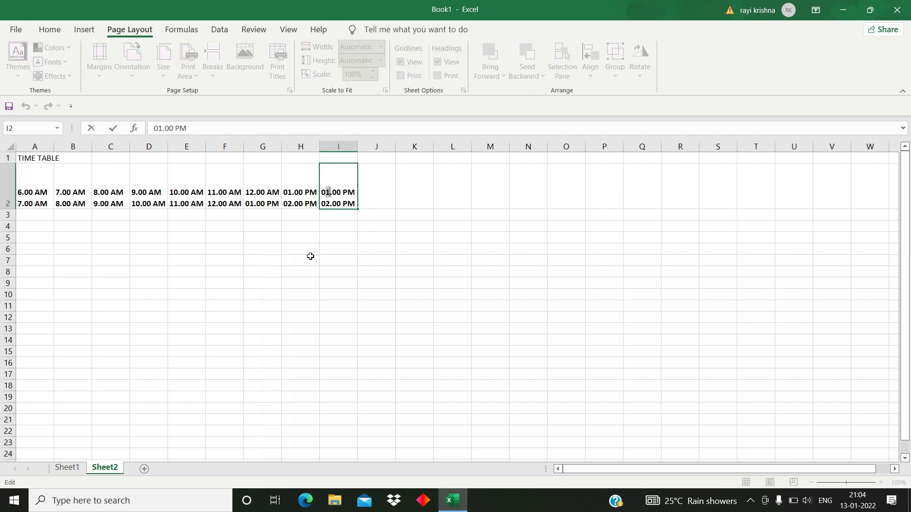
key("Delete")
type("3")
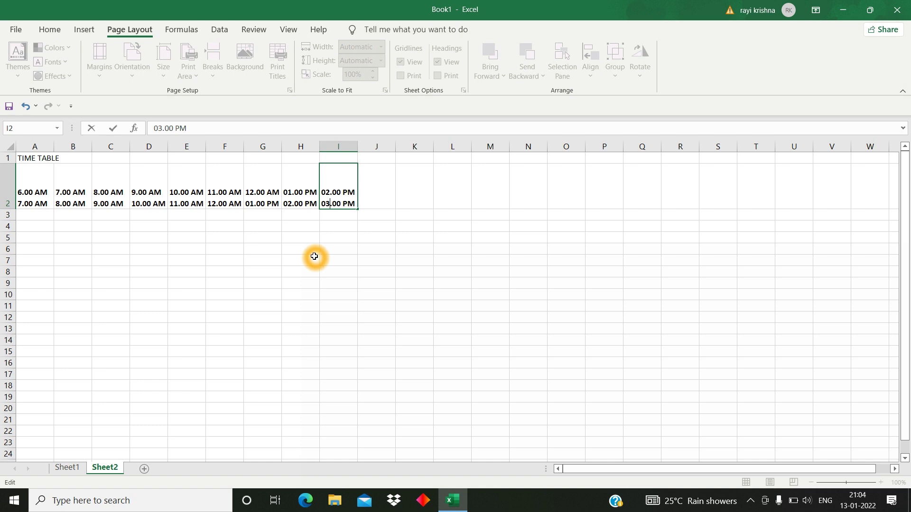
key("ctrl+Return")
Step: Copy the I2 time slot into J2 and change it to 03.00 PM over 04.00 PM
key("ctrl+c")
key("Right")
key("ctrl+v")
key("Escape")
key("F2")
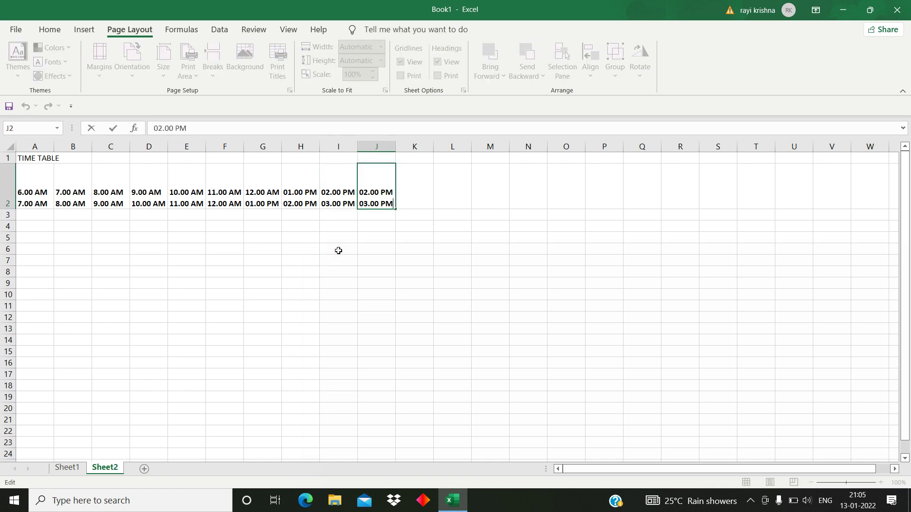
key("Up")
key("Left")
key("Left")
key("Left")
key("Left")
key("Left")
key("Delete")
type("3")
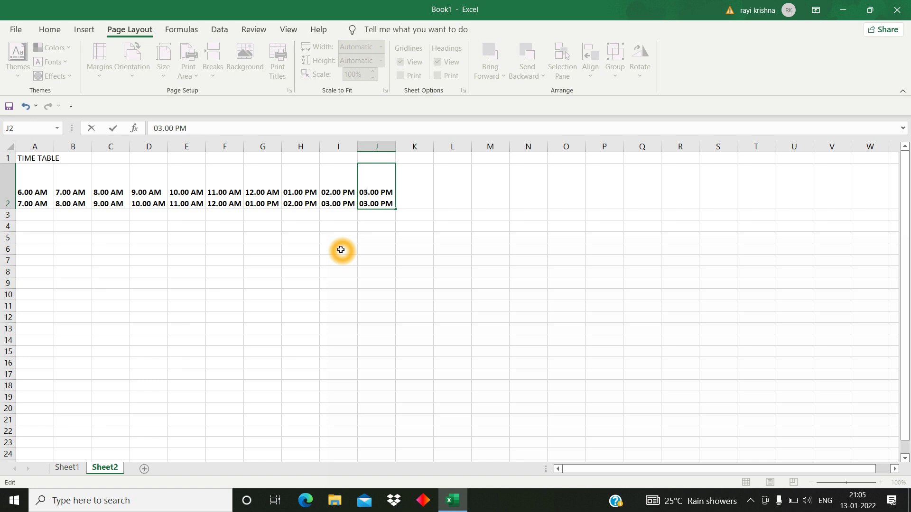
key("Down")
key("BackSpace")
type("4")
key("ctrl+Return")
Step: Copy the J2 time slot into K2 and change it to 04.00 PM over 05.00 PM
key("ctrl+c")
key("Right")
key("ctrl+v")
key("F2")
key("Up")
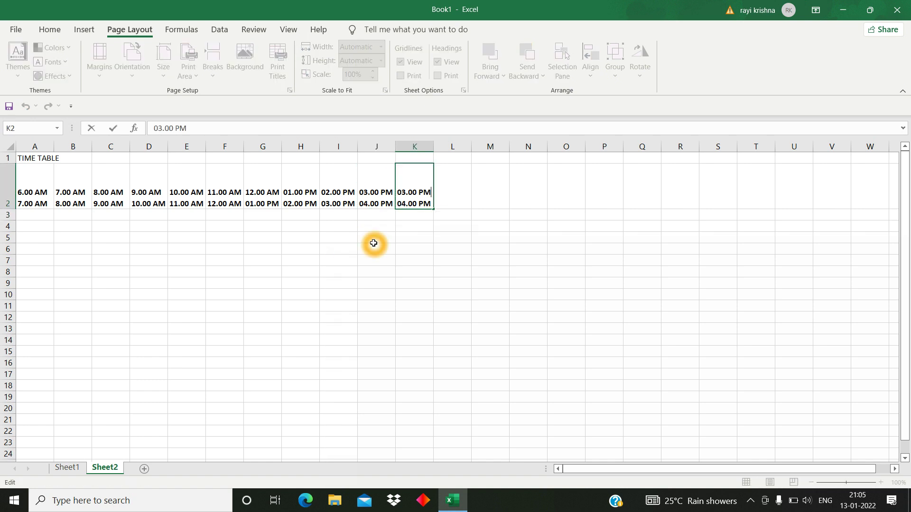
key("Delete")
type("4")
key("Down")
key("BackSpace")
type("5")
key("ctrl+Return")
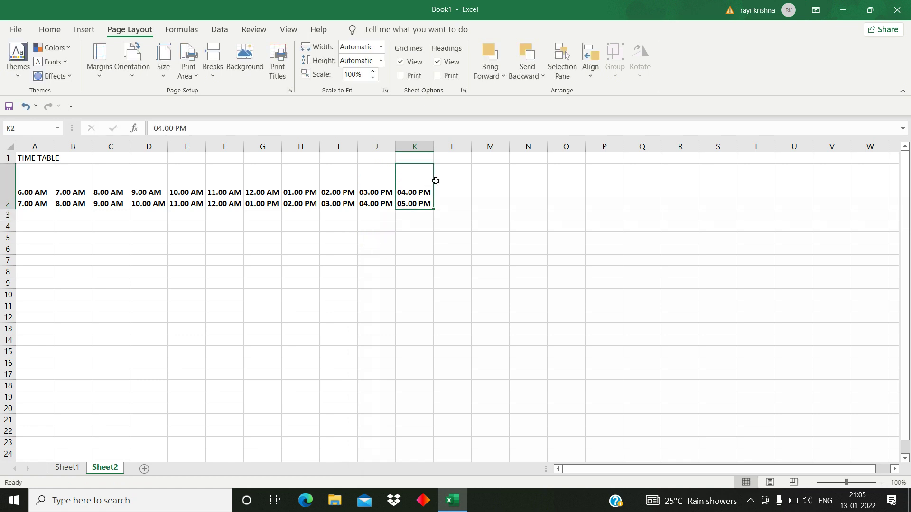
Step: Center the contents of columns A through K both horizontally and vertically
left_click_drag(35, 144, 401, 145)
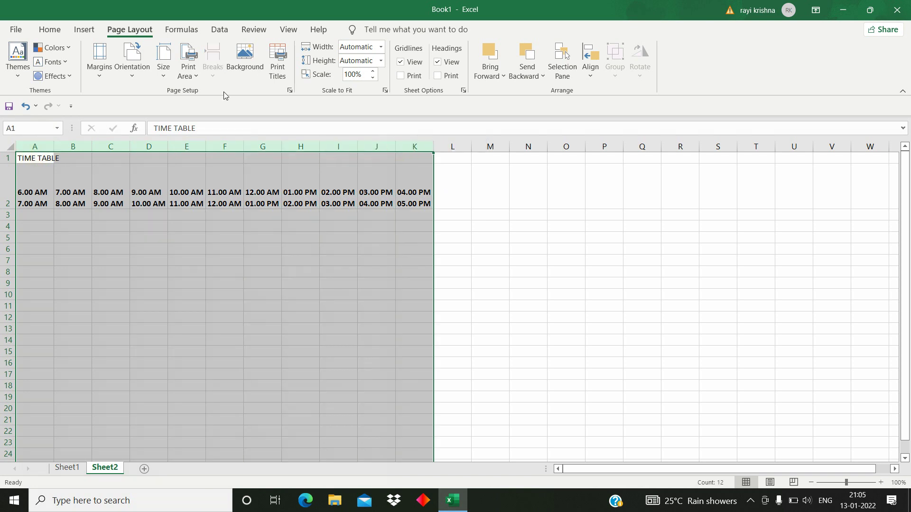
left_click(51, 33)
left_click(259, 71)
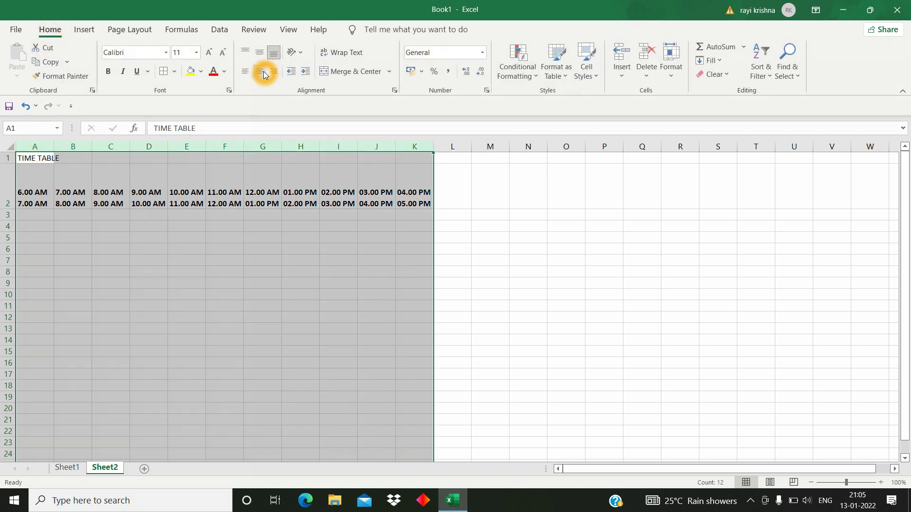
left_click(259, 54)
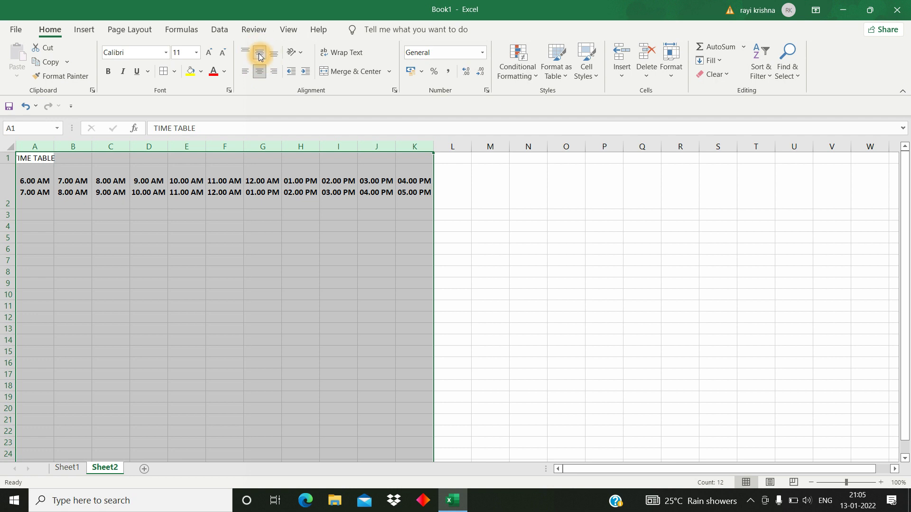
Step: Merge and center the TIME TABLE title across A1:K1
left_click(22, 157)
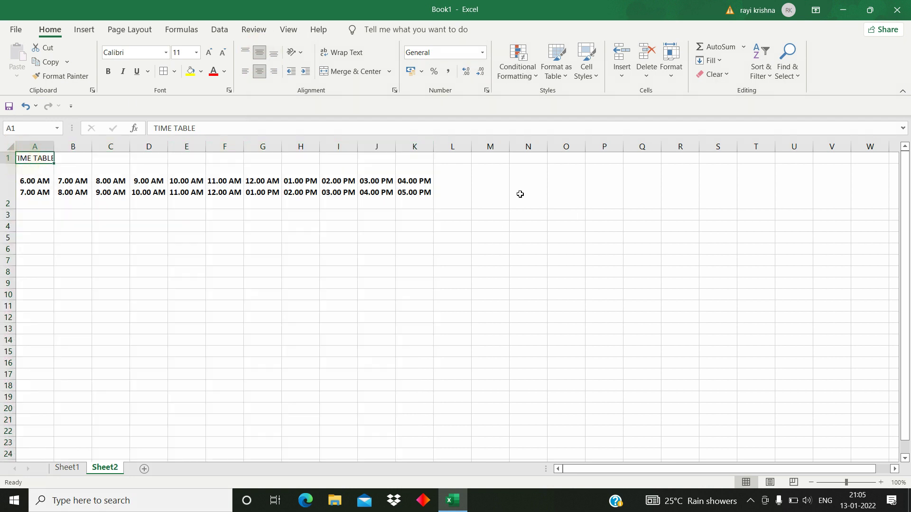
left_click(407, 158, "shift")
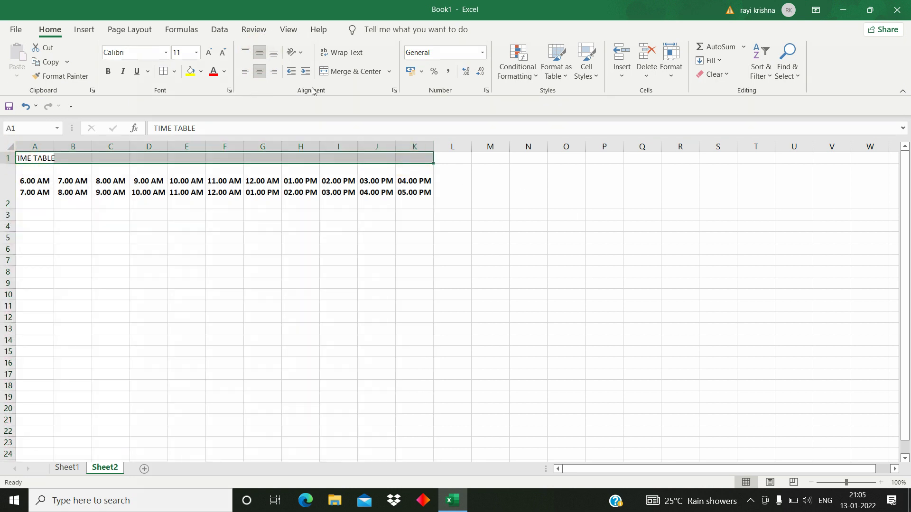
left_click(327, 71)
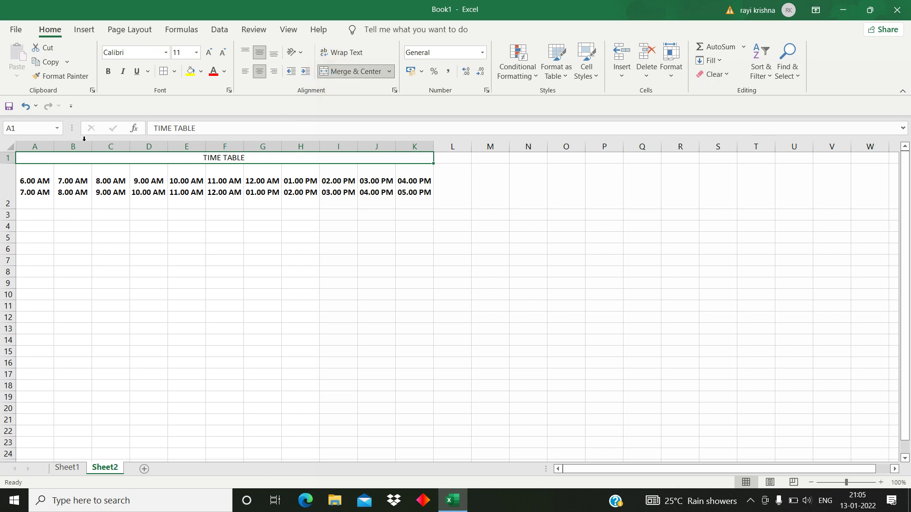
Step: Format the TIME TABLE title as bold 20-point text with a light green fill
left_click(183, 52)
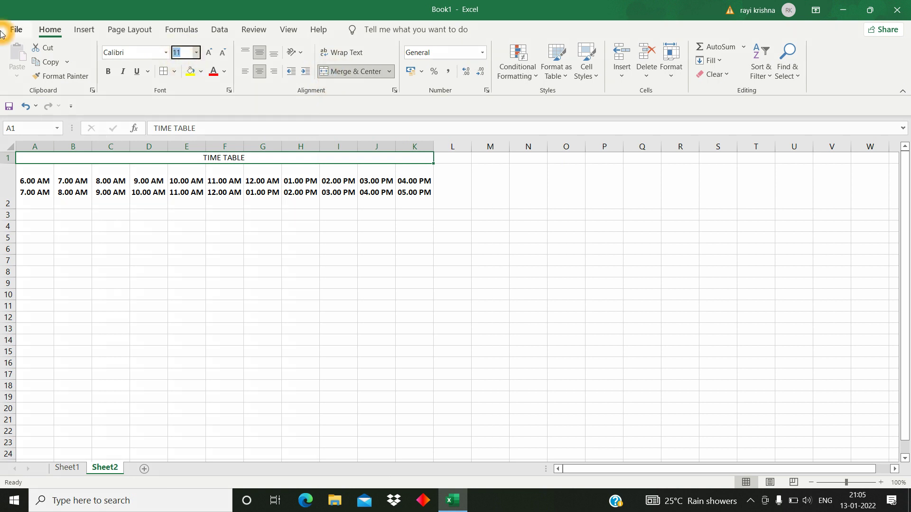
key("Return")
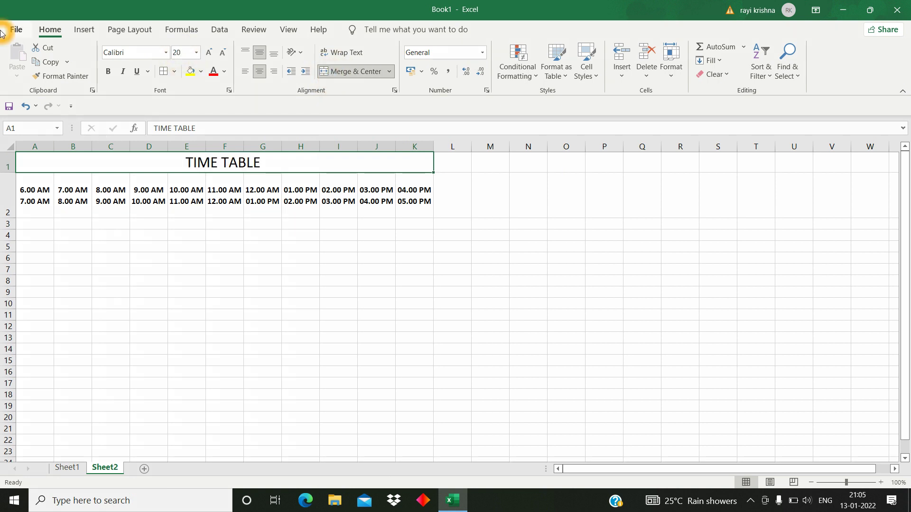
key("ctrl+b")
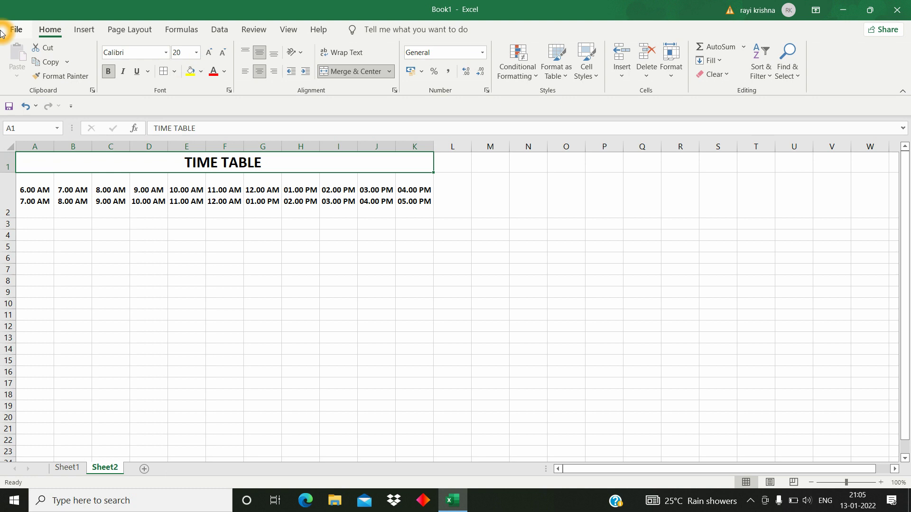
left_click(201, 72)
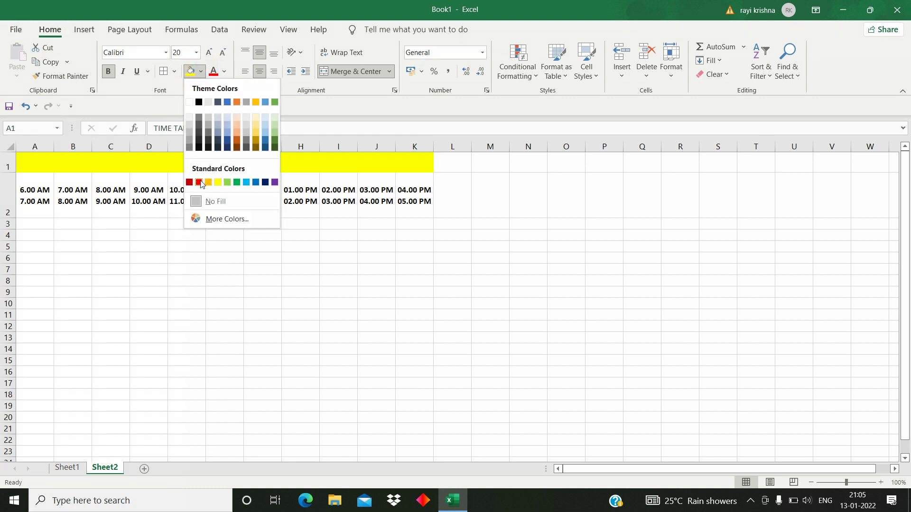
left_click(228, 183)
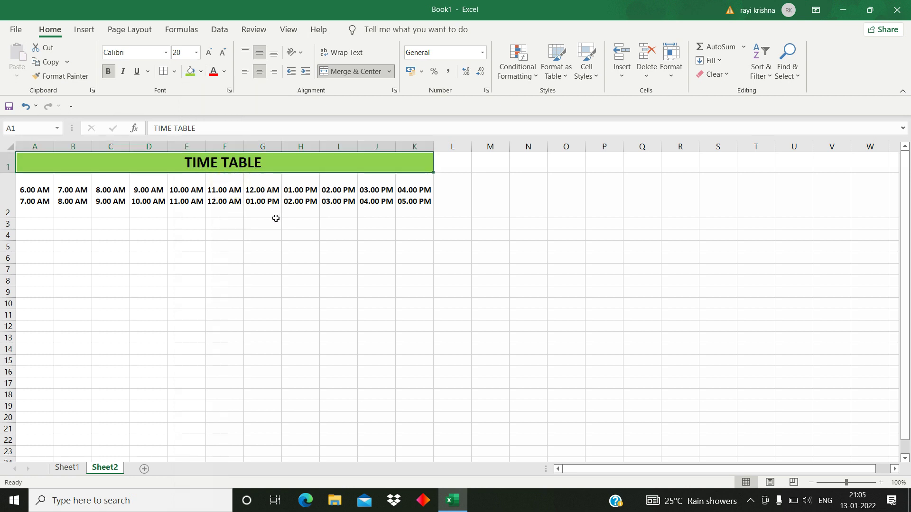
Step: Apply all borders to the timetable range A2:K10
left_click(108, 359)
left_click_drag(34, 195, 406, 304)
left_click(175, 71)
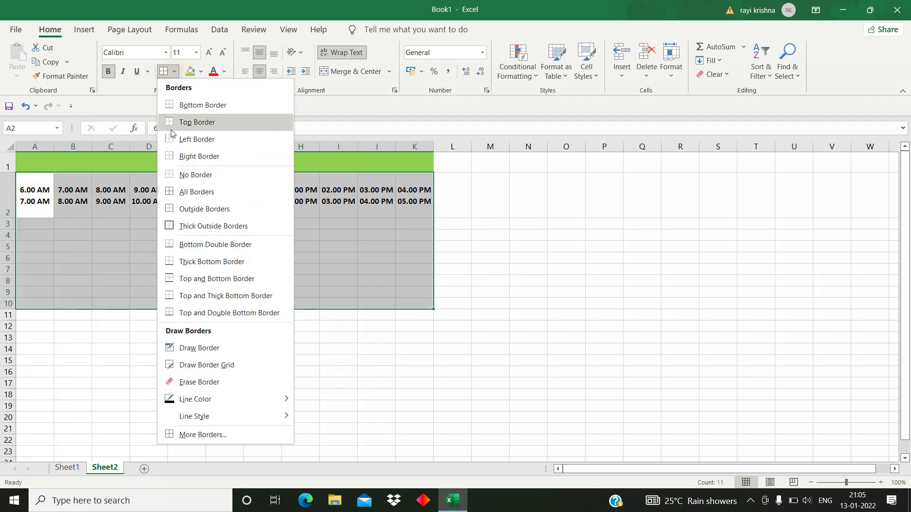
left_click(190, 191)
left_click_drag(133, 266, 121, 259)
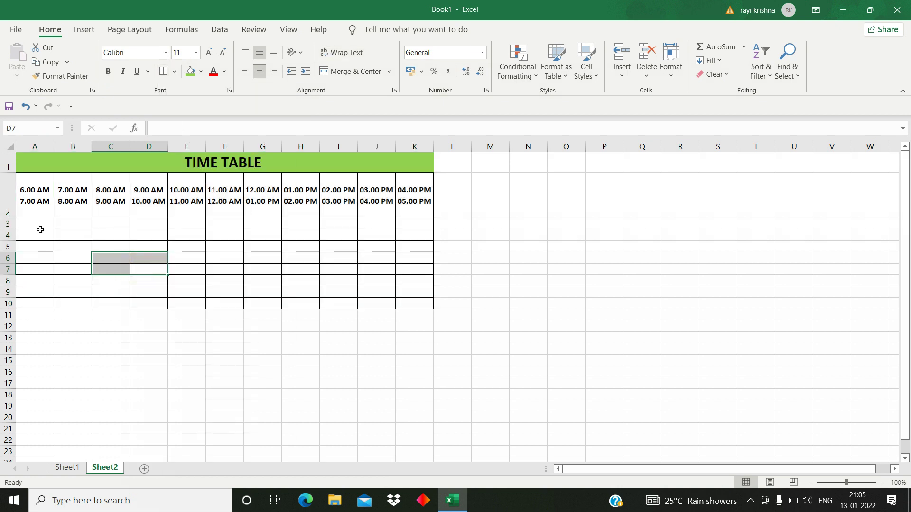
left_click(7, 224)
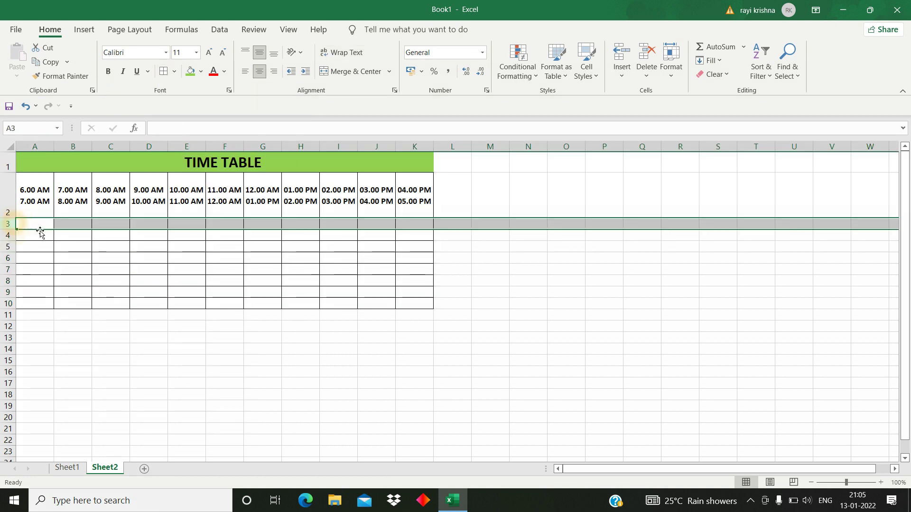
left_click(28, 194)
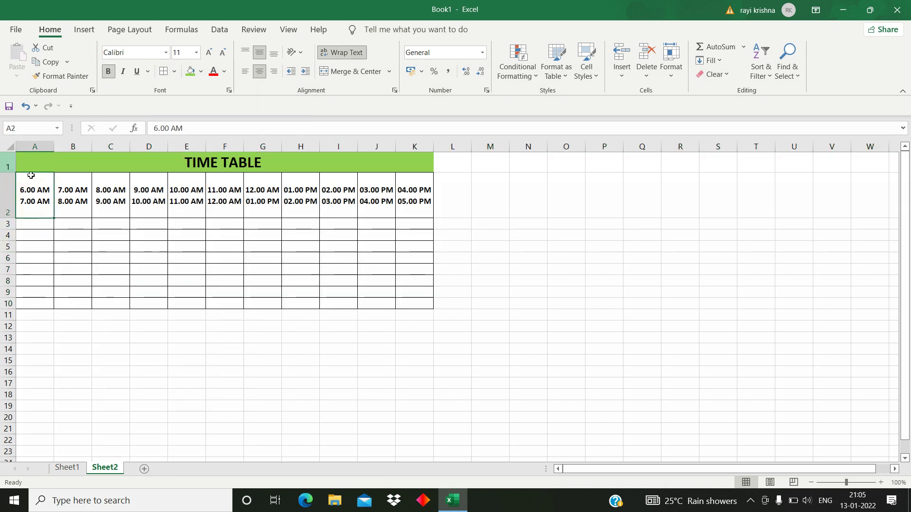
left_click(34, 145)
Step: Enter the teachers' names for the 6.00 AM and 7.00 AM slots in A3 and B3, each followed by SIR
left_click(34, 226)
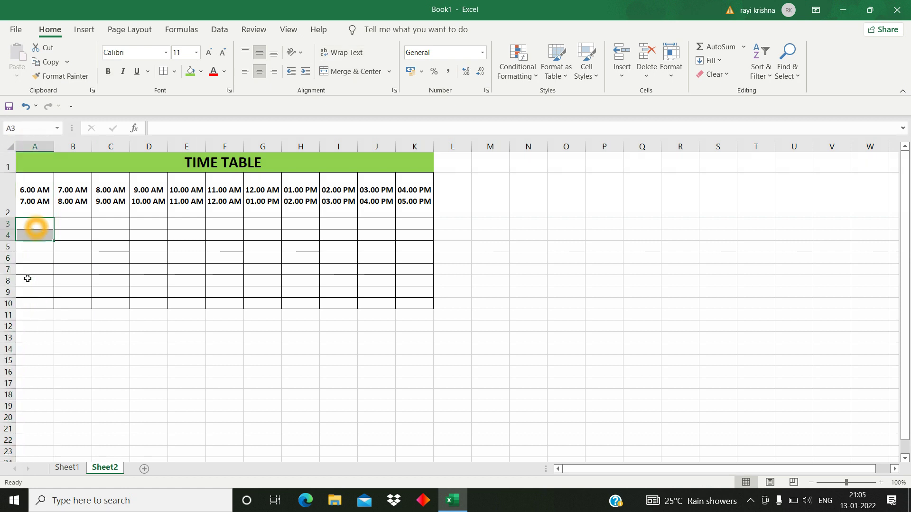
key("Up")
key("Down")
key("Up")
key("Down")
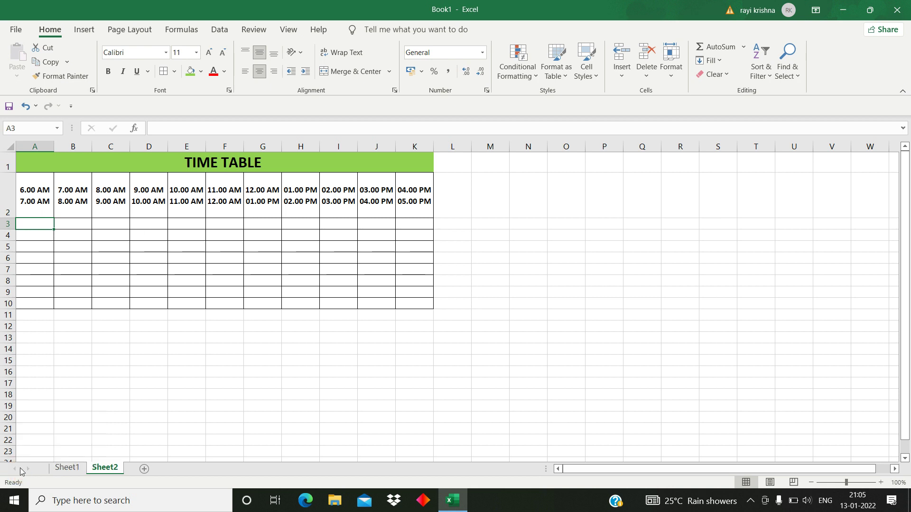
type("RK SIR")
key("Tab")
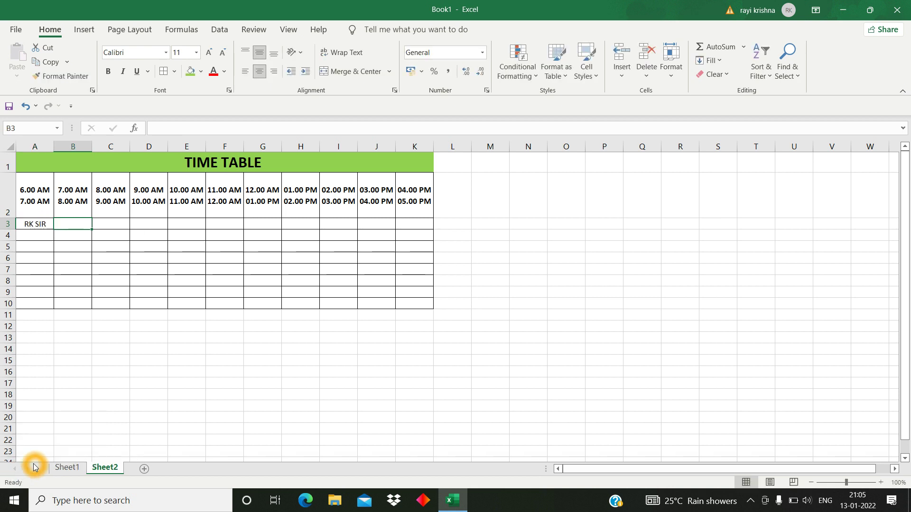
type("KUMAR SIR")
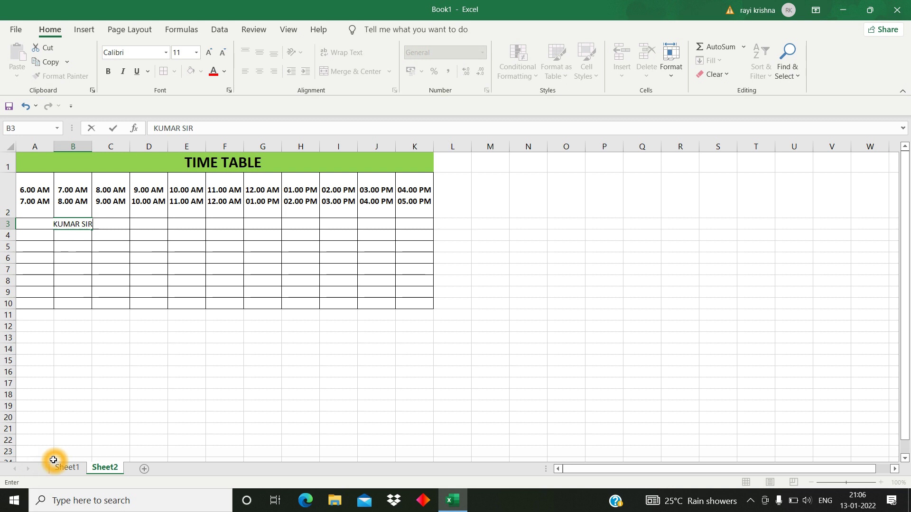
key("Tab")
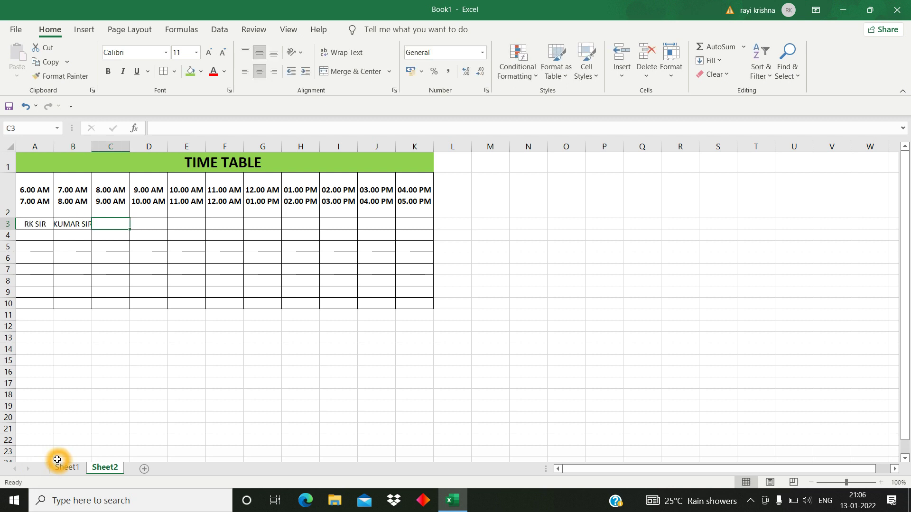
Step: Enter the 8.00 AM teacher's name followed by SIR in C3, and widen columns B and C to fit the names
type("KRIS")
key("BackSpace")
key("BackSpace")
key("BackSpace")
type("IRAN SI")
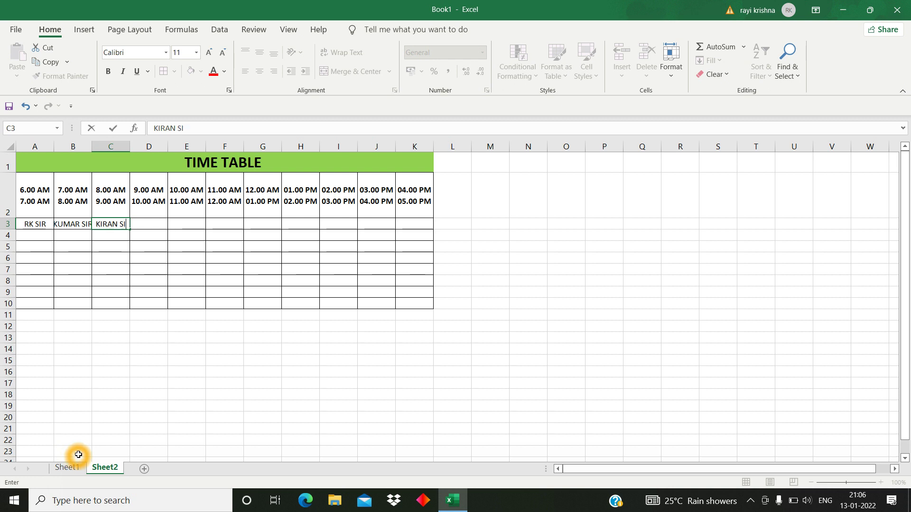
type("R")
key("Return")
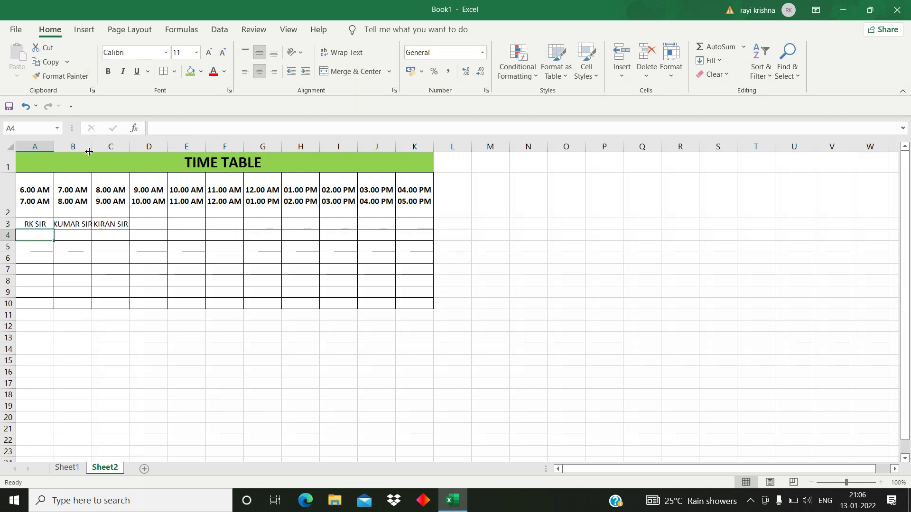
left_click_drag(91, 152, 151, 149)
Step: Enter the teachers' names for the 9.00 AM and 10.00 AM slots in D3 and E3, each followed by SIR
left_click_drag(166, 223, 167, 234)
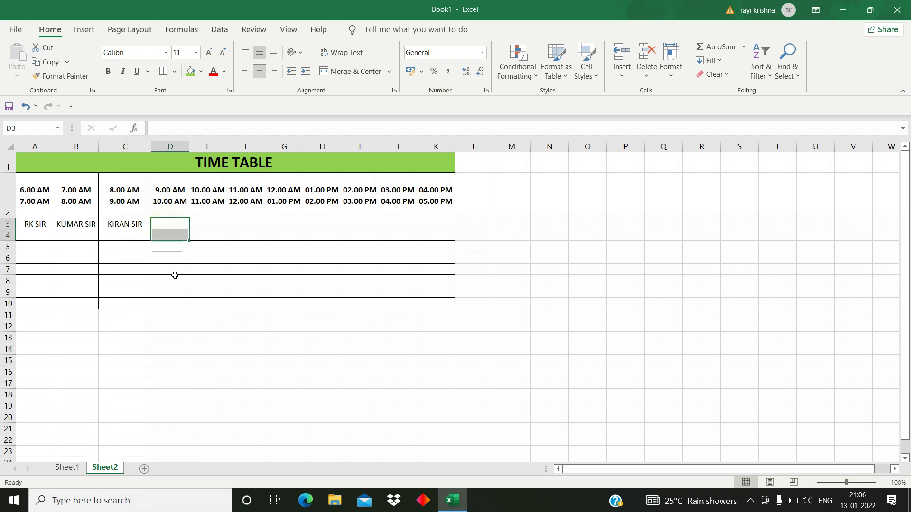
key("Up")
key("Down")
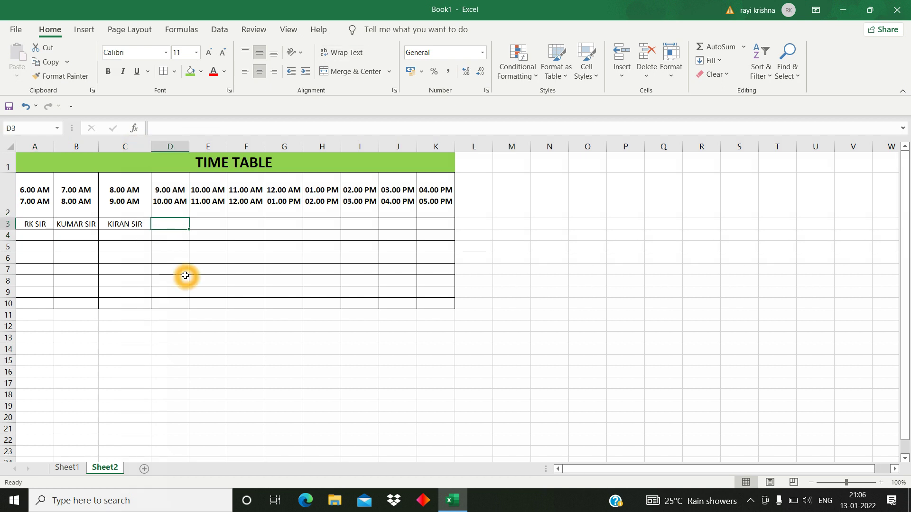
type("RAJU SIR")
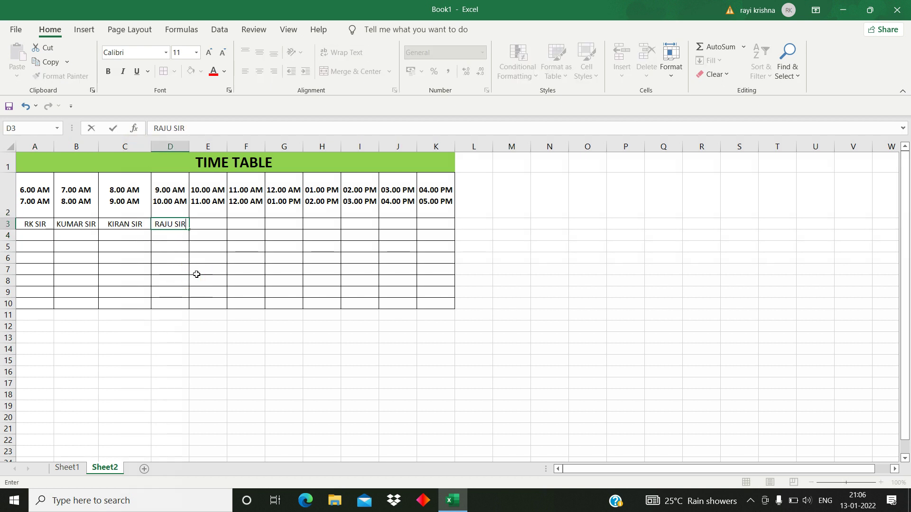
key("Tab")
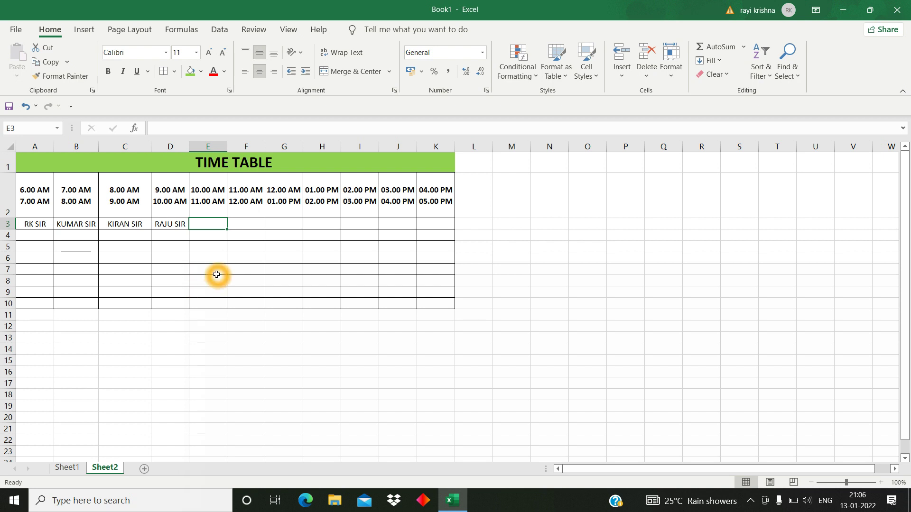
type("RAJ SIR")
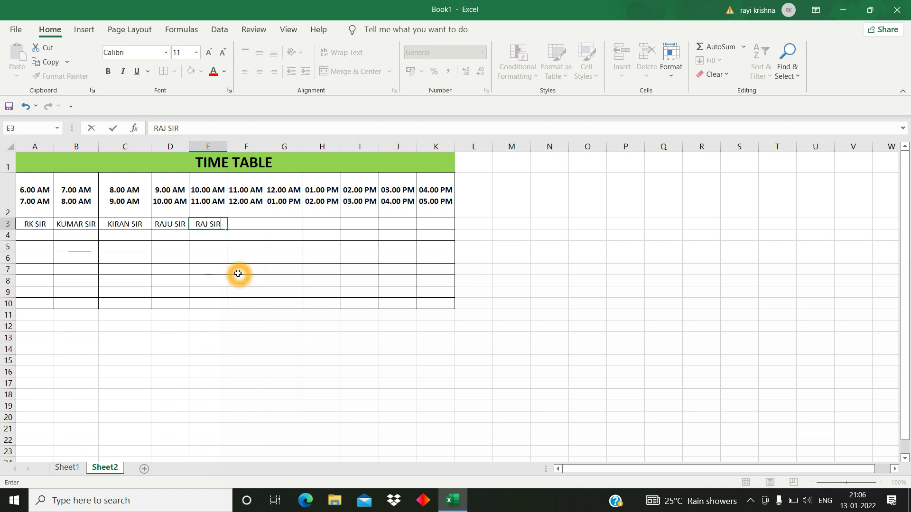
key("Tab")
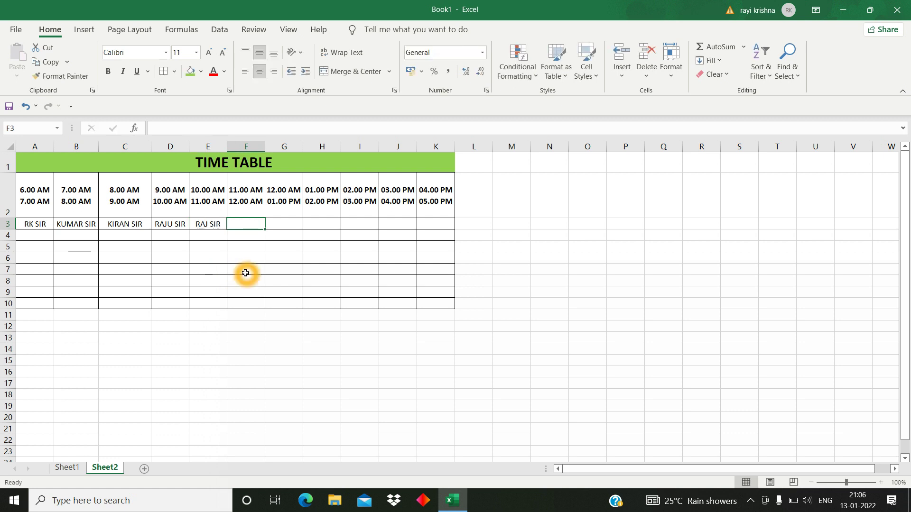
Step: Enter the 11.00 AM teacher's initials in F3 and add SIR after them
type("MNR")
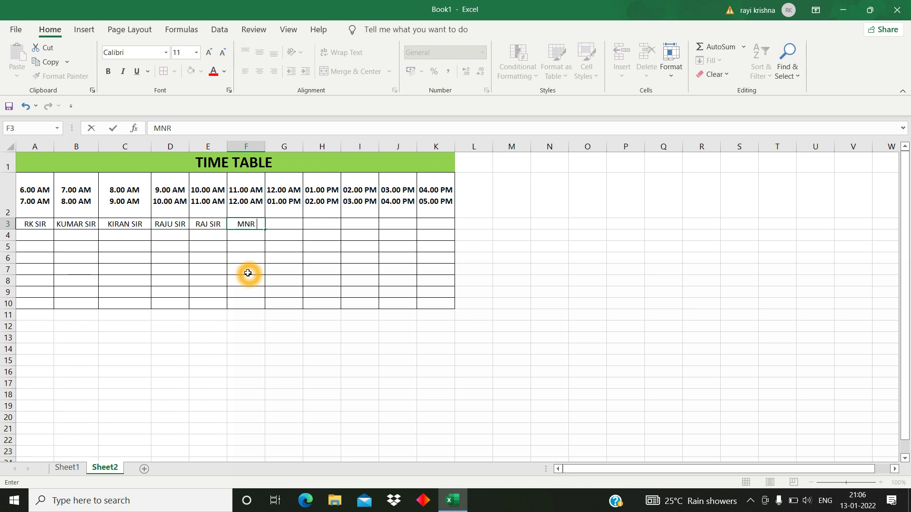
key("Tab")
key("Left")
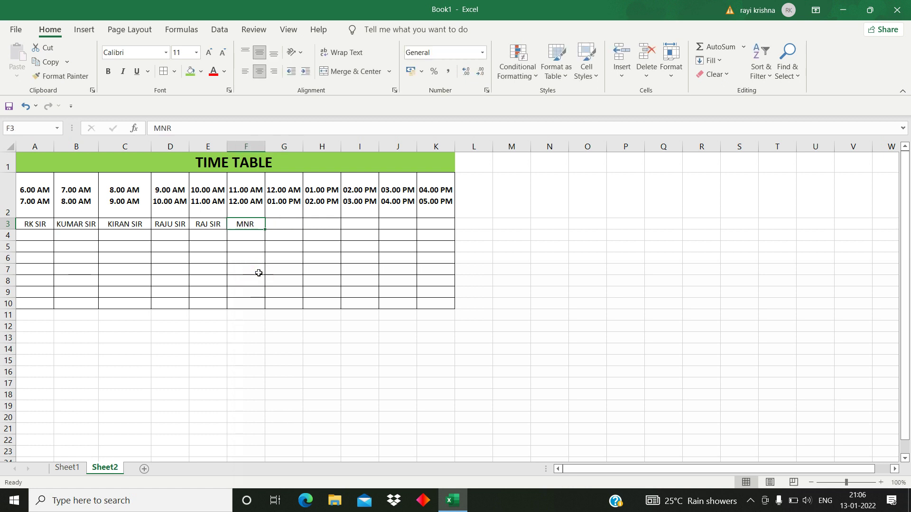
key("F2")
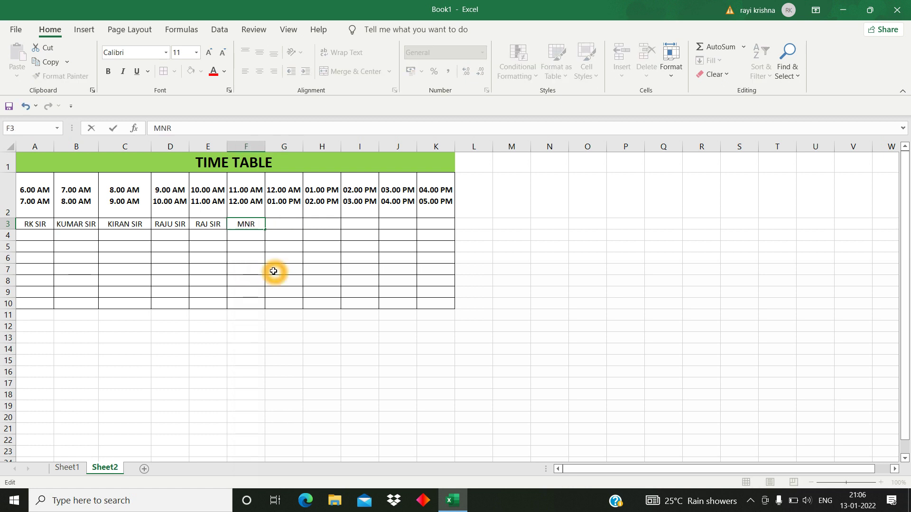
type("SIR")
key("Tab")
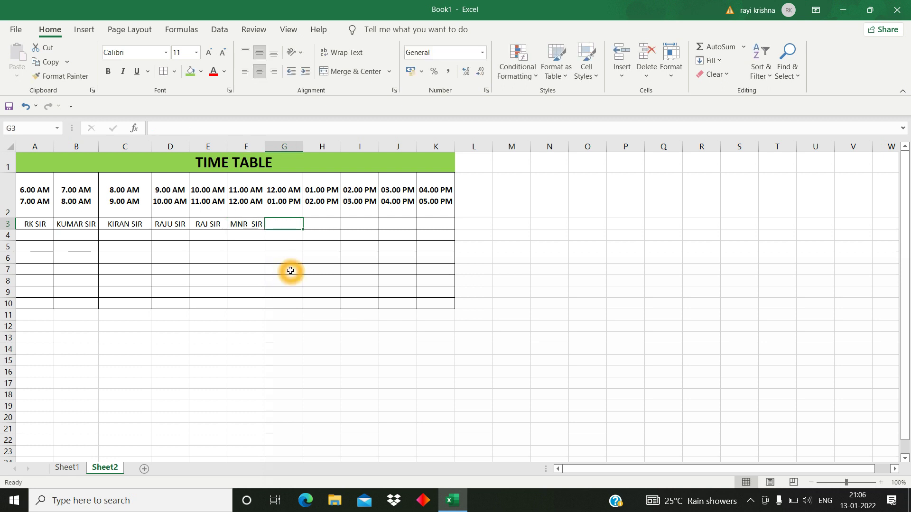
Step: Enter the teachers' initials for the 12.00 and 01.00 PM slots in G3 and H3, each followed by SIR
type("VV")
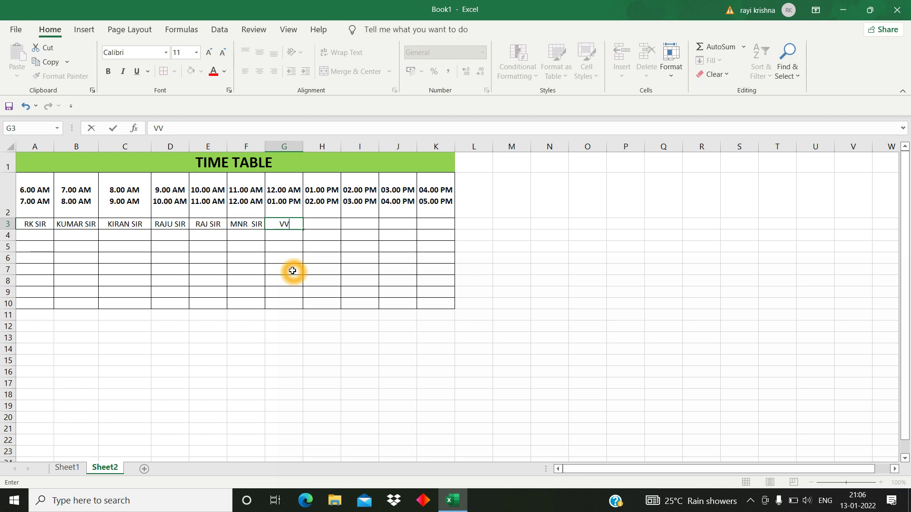
type("R SIR")
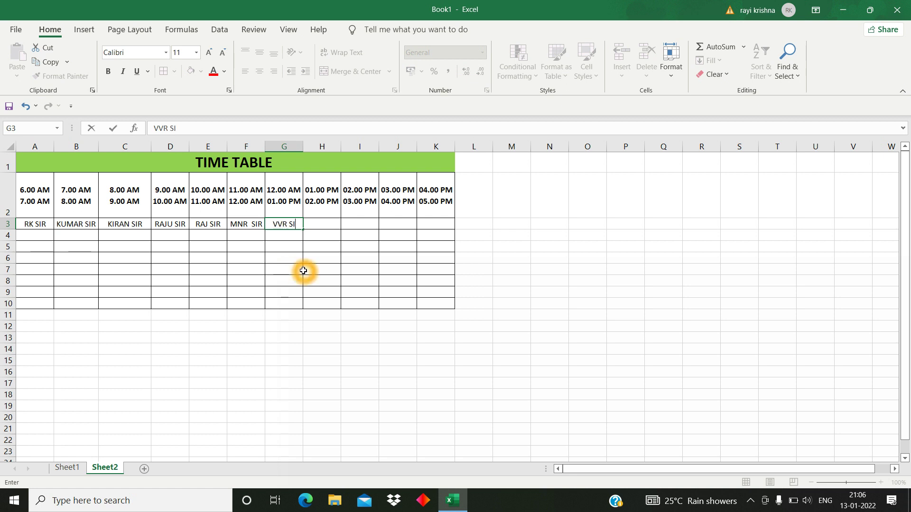
key("Tab")
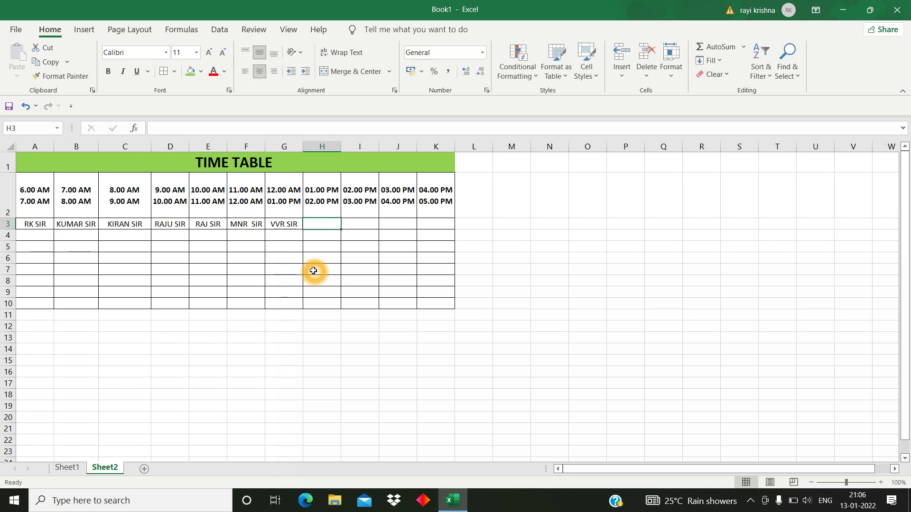
type("RR SIR")
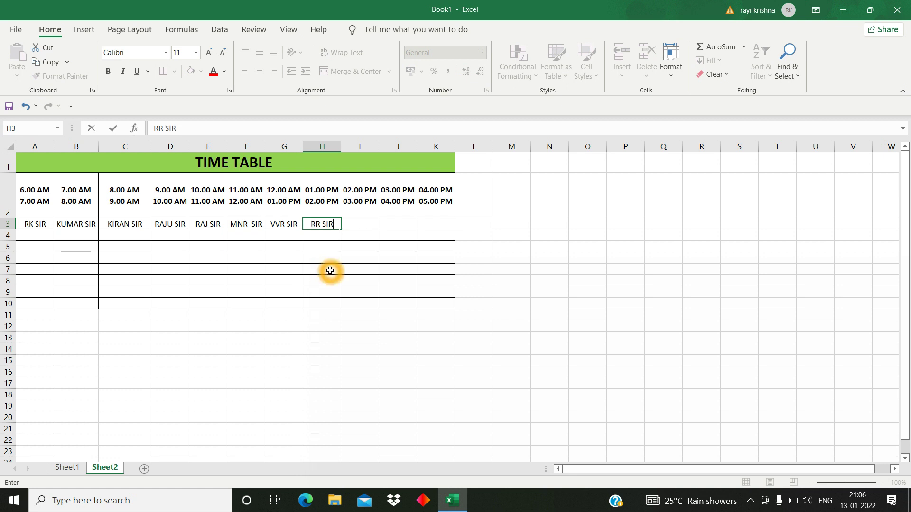
key("Tab")
Step: Enter the teachers' initials followed by SIR for the 02.00 and 03.00 PM slots in I3 and J3, and SIR alone in K3
type("K")
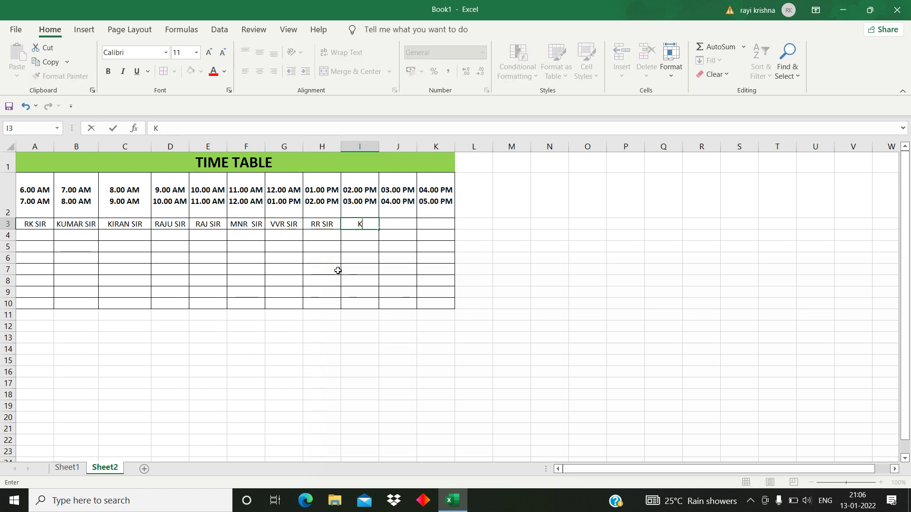
type("K SIR")
key("Tab")
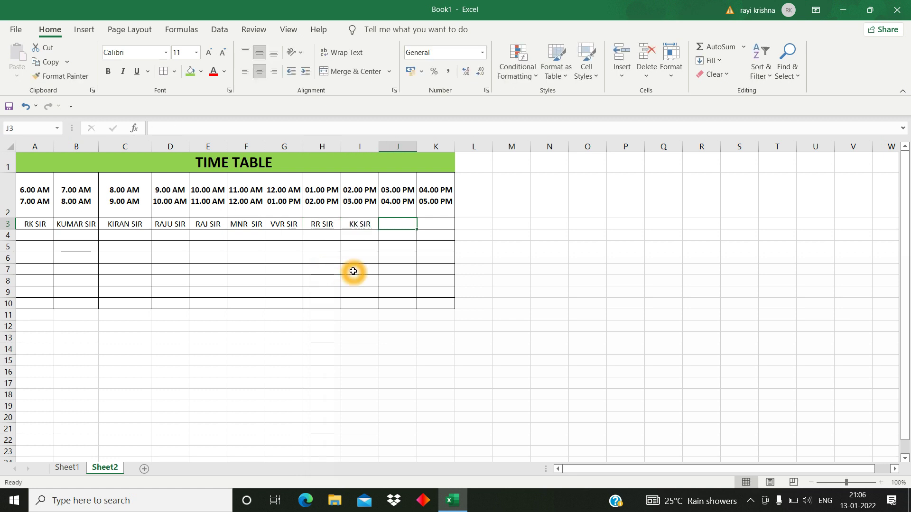
type("RP SI")
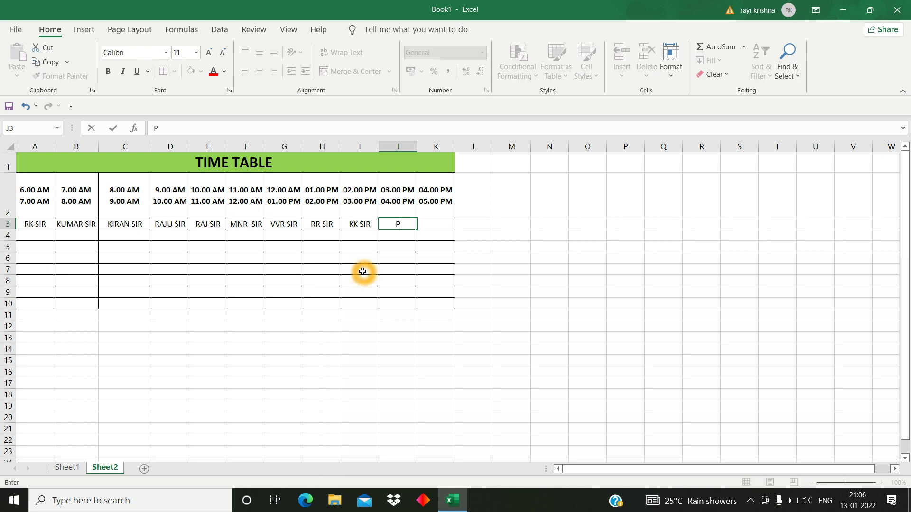
type("R")
key("Tab")
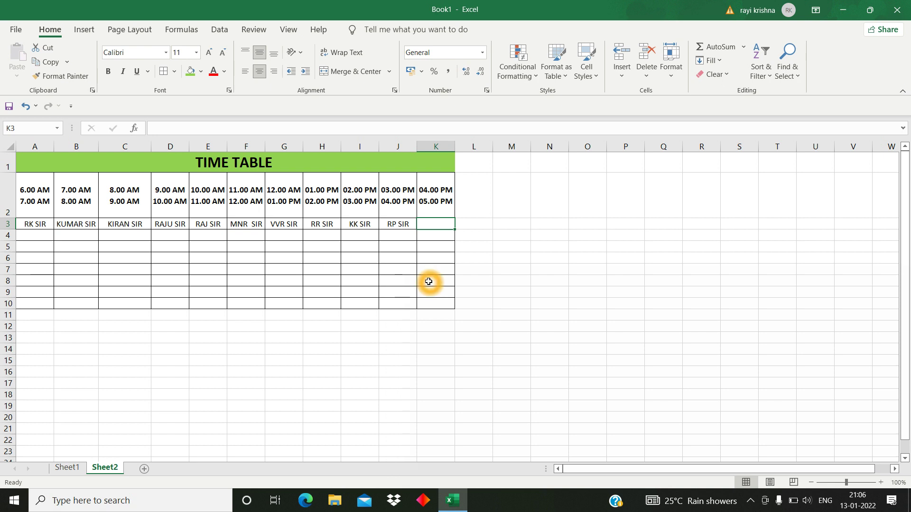
type("S")
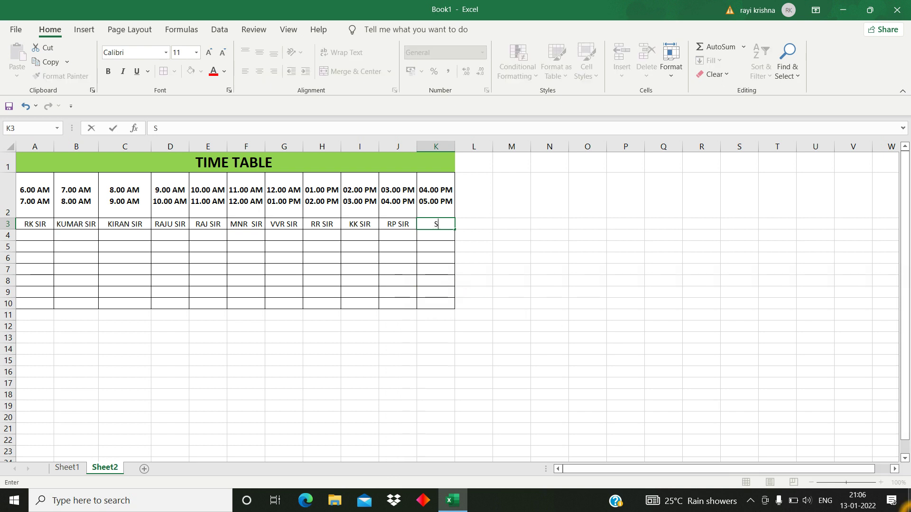
type("IR")
key("Return")
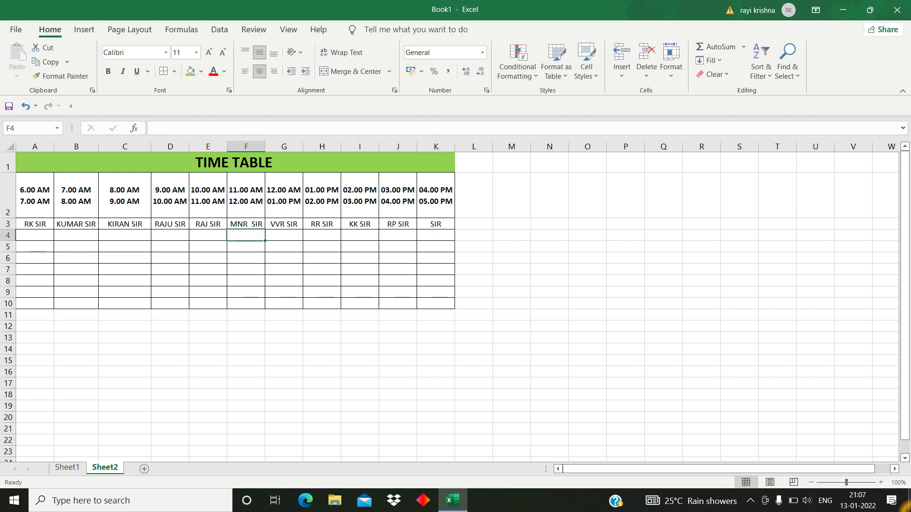
Step: Copy the teacher entries from B3:D3 into row 5, starting at A5
left_click(73, 224)
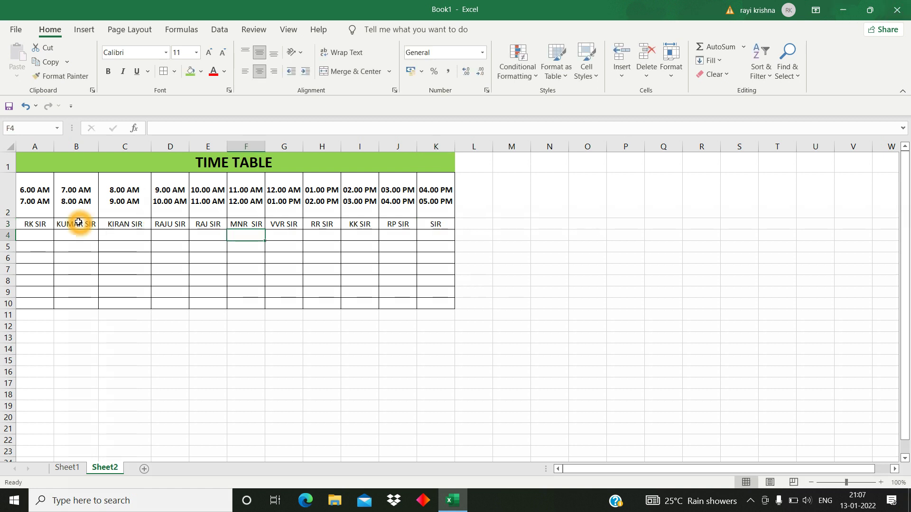
left_click(162, 233, "shift")
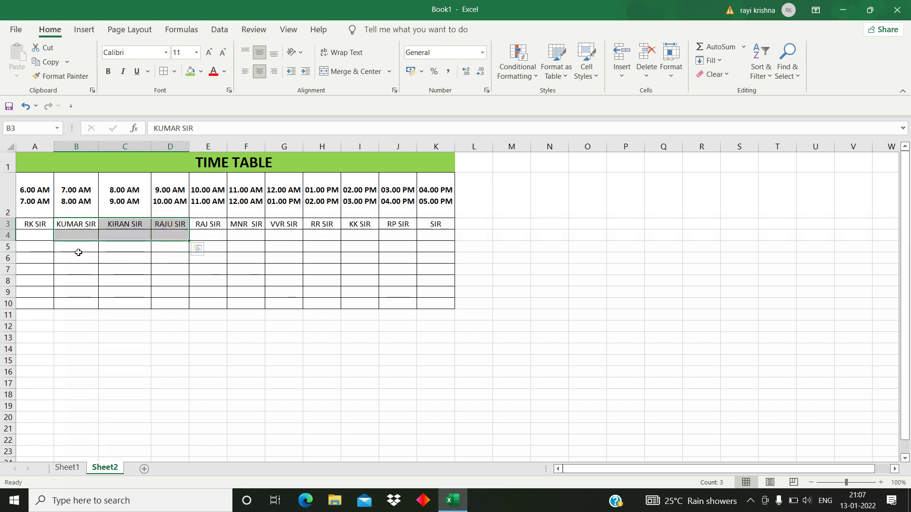
left_click(76, 226)
left_click(181, 224, "shift")
left_click(198, 237)
left_click(197, 237)
key("ctrl+c")
left_click(35, 247)
key("ctrl+v")
Step: Copy the teacher entries from F3:I4 into the timetable, starting at E7
left_click_drag(240, 223, 360, 235)
key("ctrl+c")
left_click_drag(222, 269, 223, 280)
key("ctrl+v")
Step: Copy the entries of J3:K3 into I5:J6 and paste them repeatedly over C3:H3
left_click_drag(35, 227, 76, 236)
left_click(444, 304, "shift")
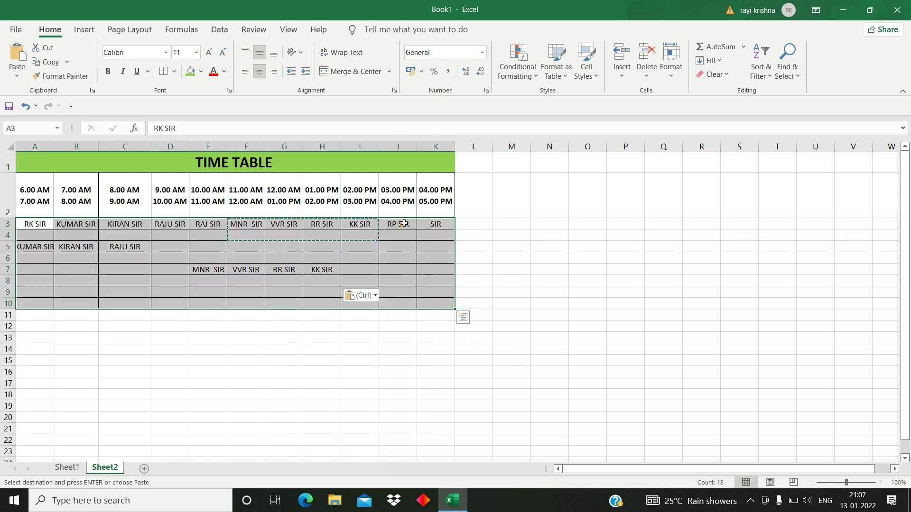
left_click_drag(397, 224, 435, 224)
key("ctrl+c")
left_click_drag(346, 246, 378, 256)
key("ctrl+v")
left_click_drag(119, 222, 316, 226)
key("ctrl+v")
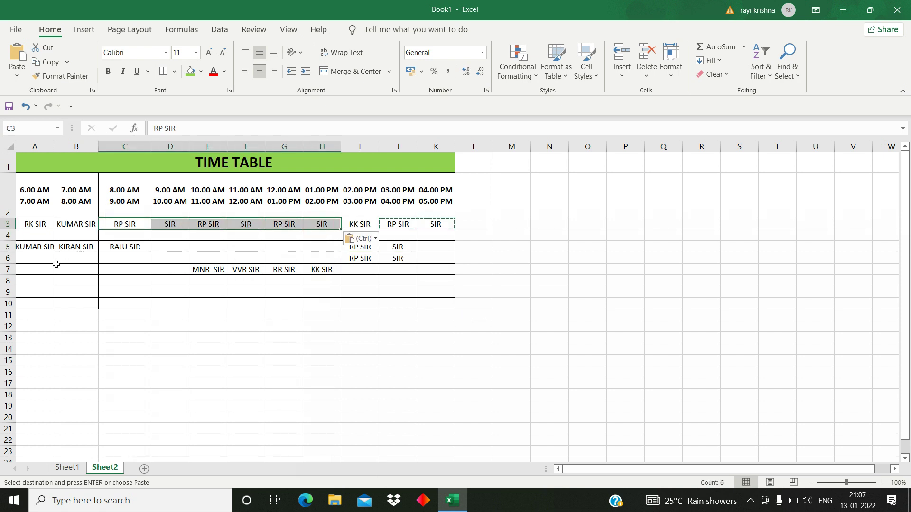
left_click_drag(29, 263, 164, 293)
key("ctrl")
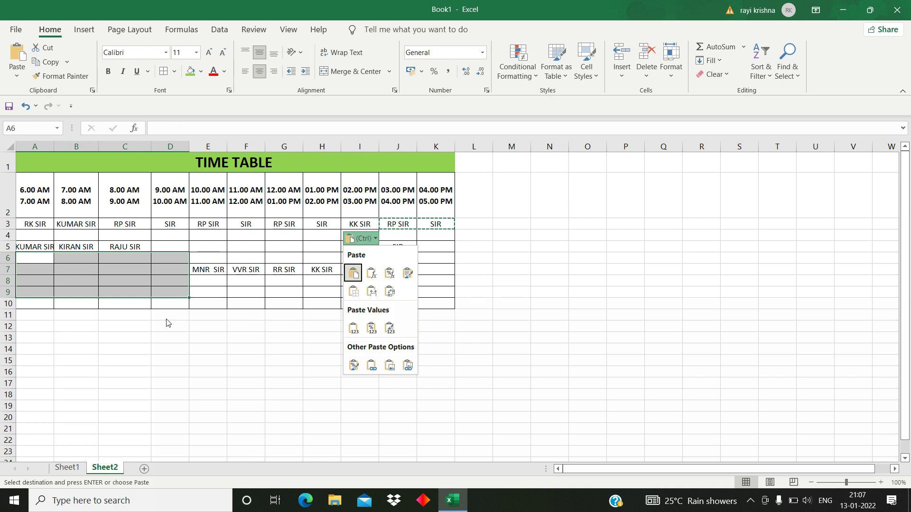
left_click(179, 239)
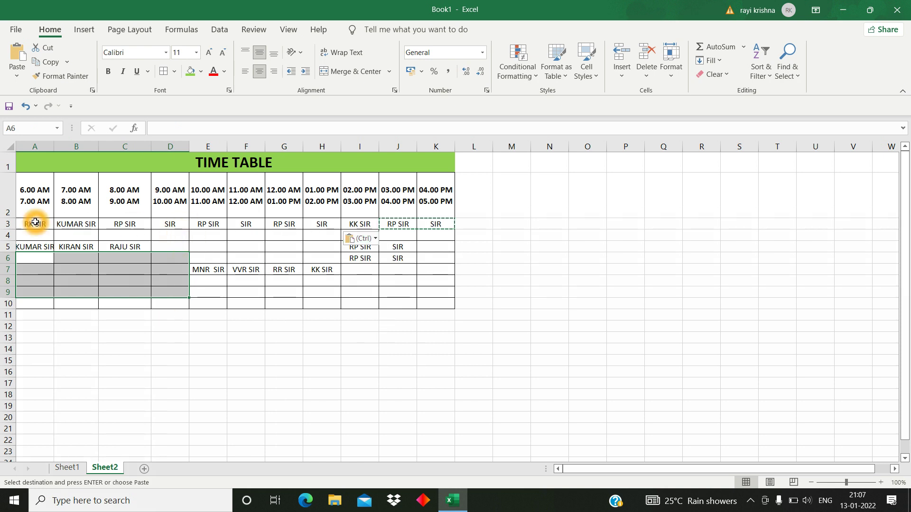
Step: Copy the teacher entries from B3:H3 into row 6, starting at A6
left_click_drag(61, 223, 311, 224)
key("ctrl+c")
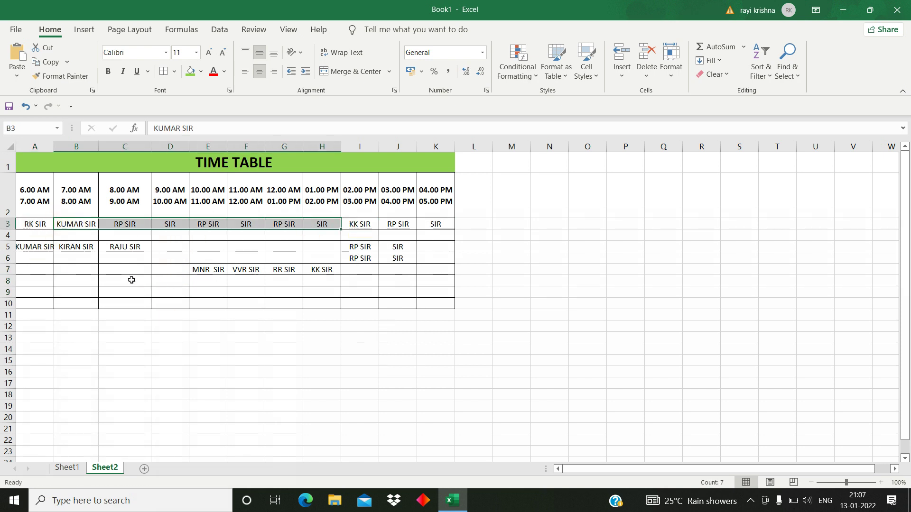
key("ctrl")
left_click_drag(33, 261, 169, 300)
key("ctrl+v")
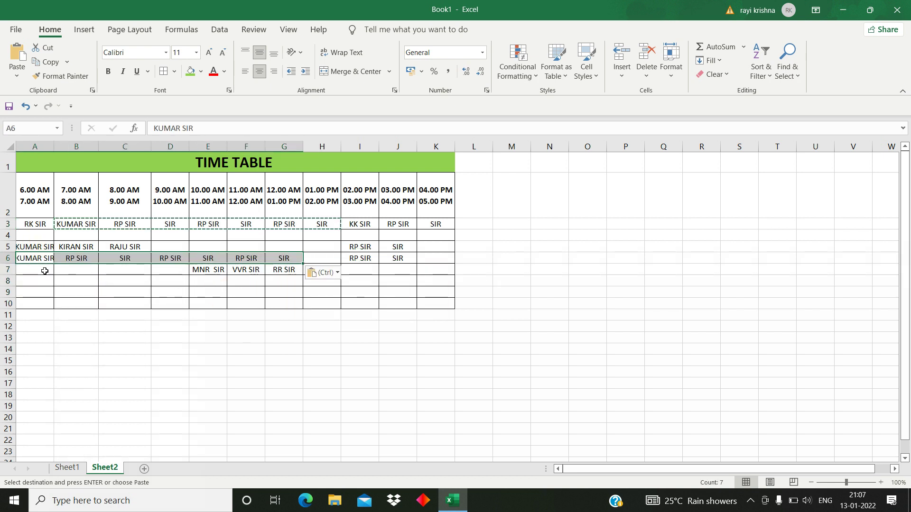
left_click(433, 301, "shift")
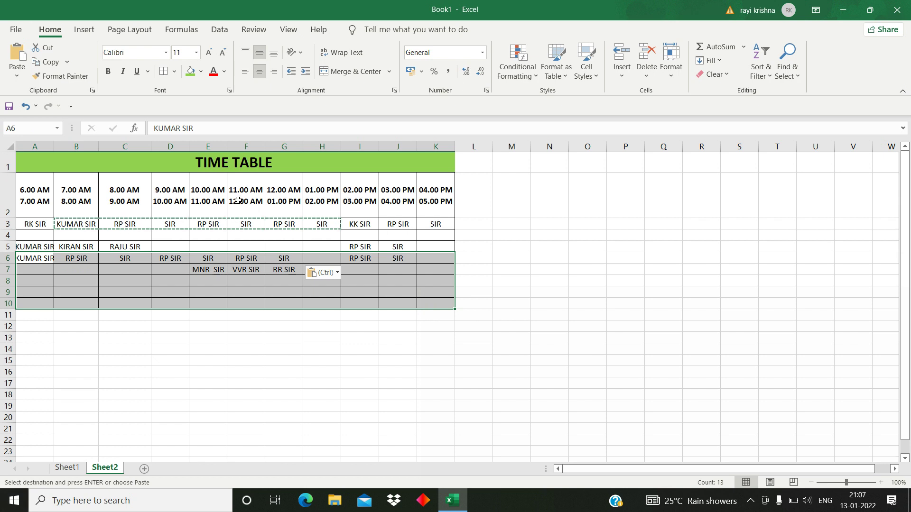
left_click(37, 223)
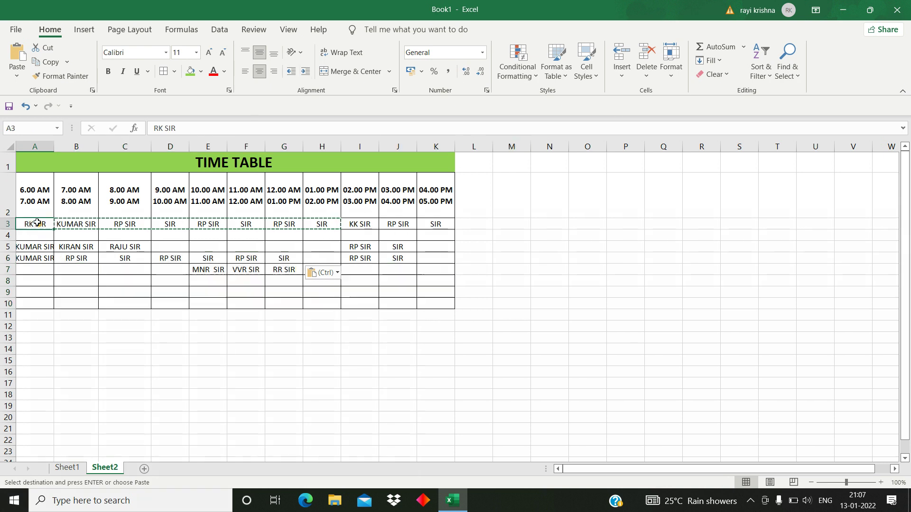
left_click(441, 301, "shift")
left_click(241, 316)
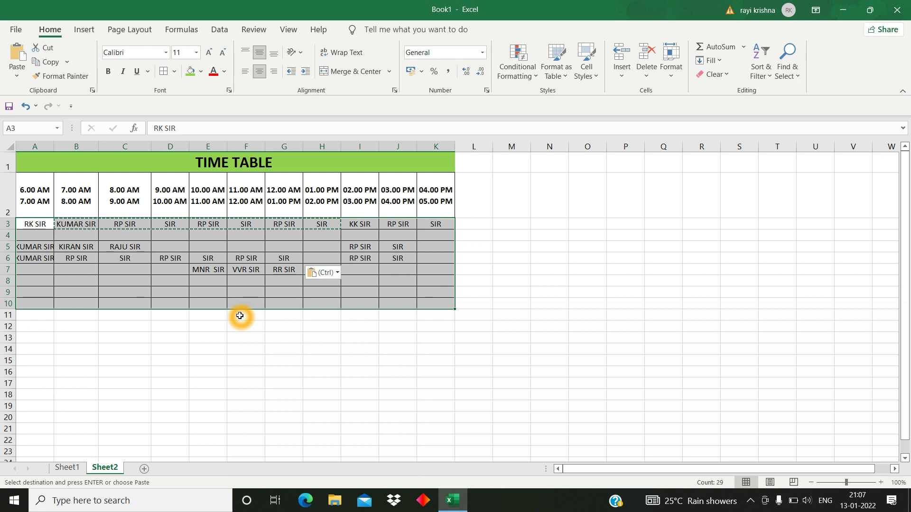
key("ctrl")
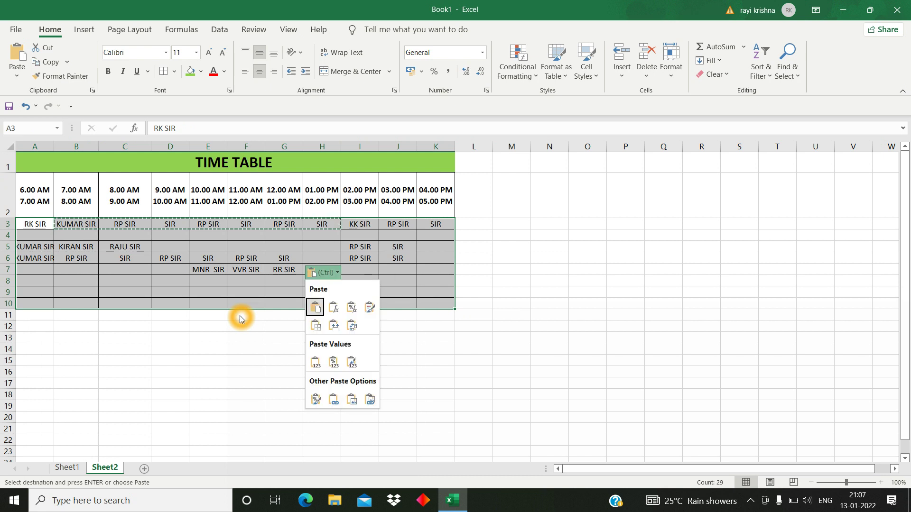
key("Escape")
Step: Enter SH in D4 and copy it across the rest of row 4, from A4 to K4
left_click(176, 238)
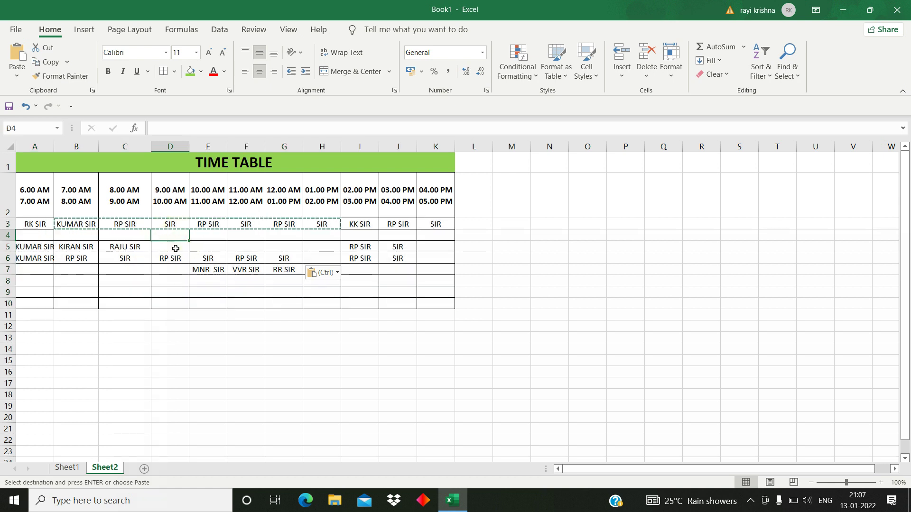
type("SH")
key("Return")
key("Up")
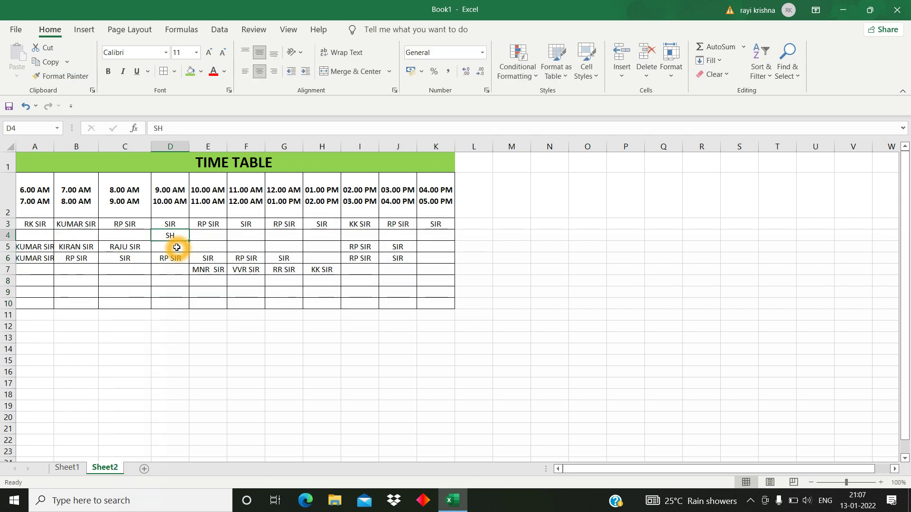
key("ctrl+c")
left_click(34, 235)
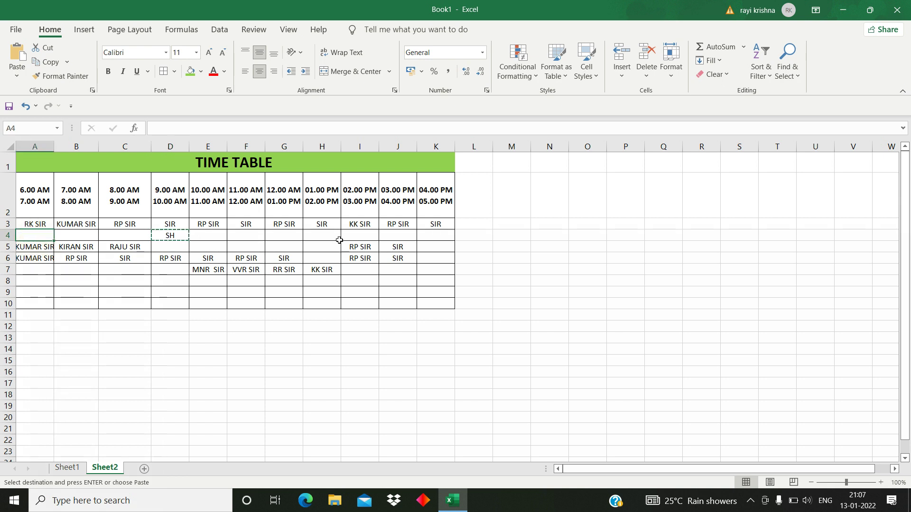
left_click(323, 234, "shift")
key("ctrl+v")
left_click_drag(374, 235, 436, 237)
key("ctrl+v")
Step: Fill the empty cells I7:K10 and K5:K6 with the copied SH entry
left_click_drag(352, 269, 451, 305)
key("ctrl+v")
left_click_drag(421, 247, 435, 260)
key("ctrl+v")
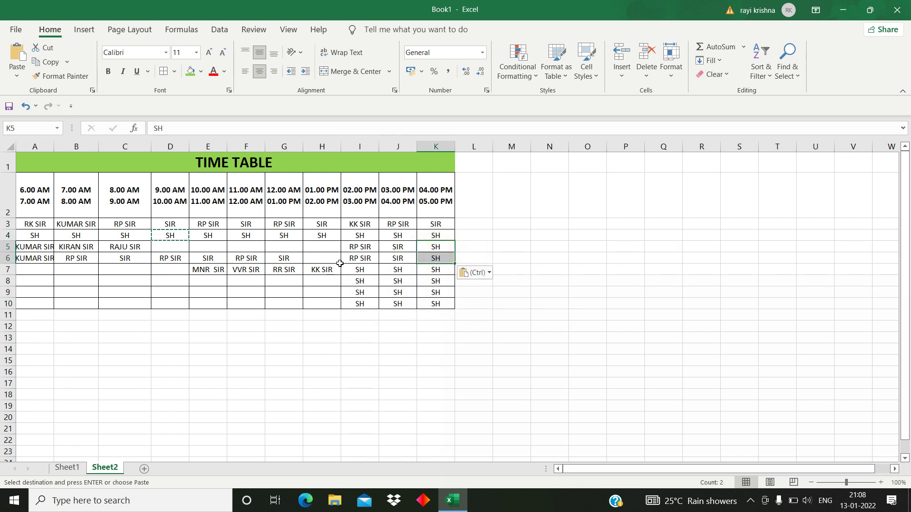
Step: Fill the empty blocks E8:H10 and A7:D10 with the copied SH entry
left_click_drag(195, 280, 329, 302)
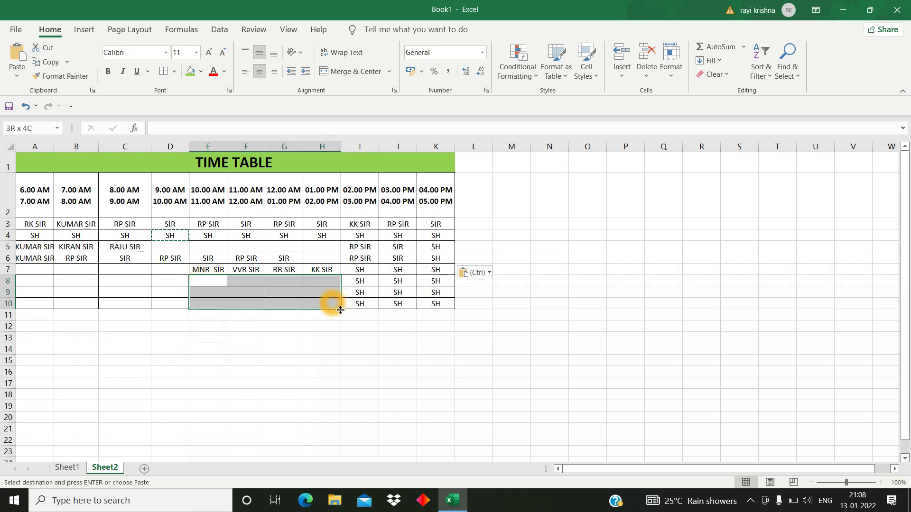
key("ctrl+v")
left_click_drag(35, 270, 181, 305)
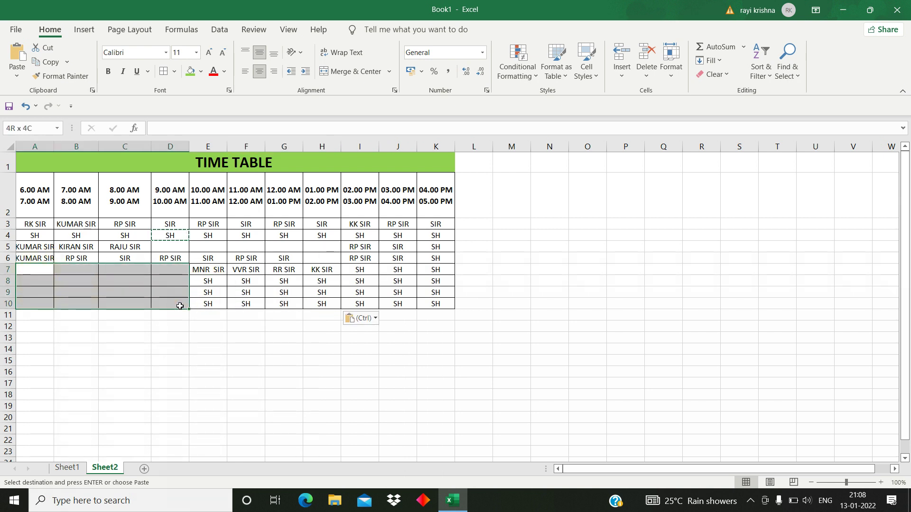
key("ctrl+v")
Step: Fill the remaining empty cells D5:H5 and H6 with the copied SH entry
left_click_drag(168, 245, 321, 270)
key("ctrl+v")
left_click(314, 260)
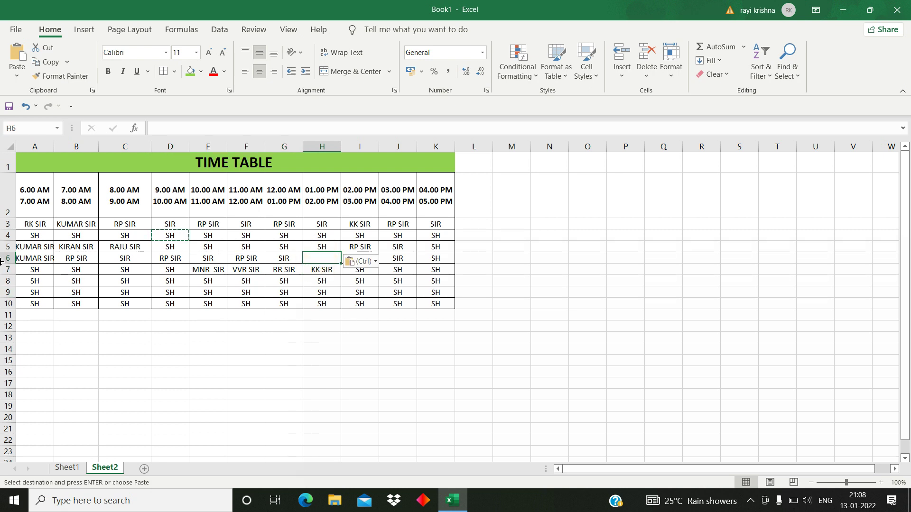
key("ctrl+v")
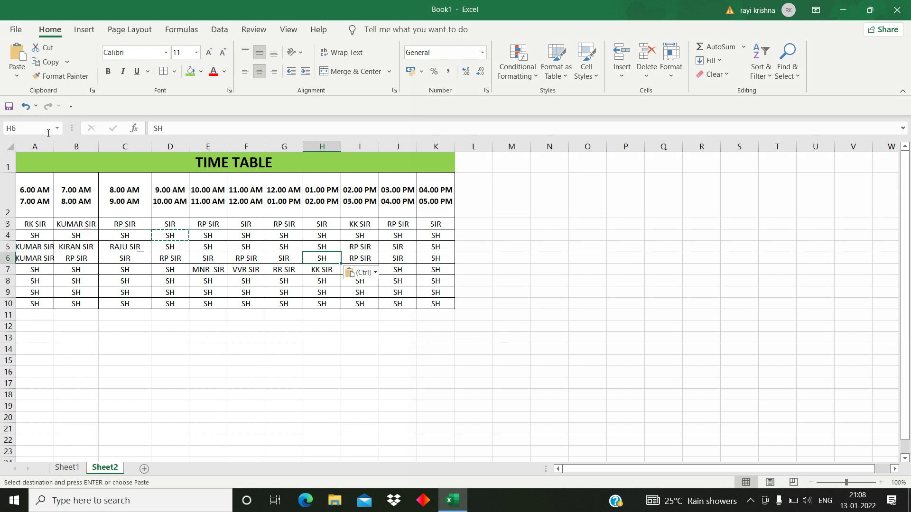
Step: Widen column A to fit its names, and increase the height of rows 3 to 10 evenly
left_click_drag(54, 146, 65, 147)
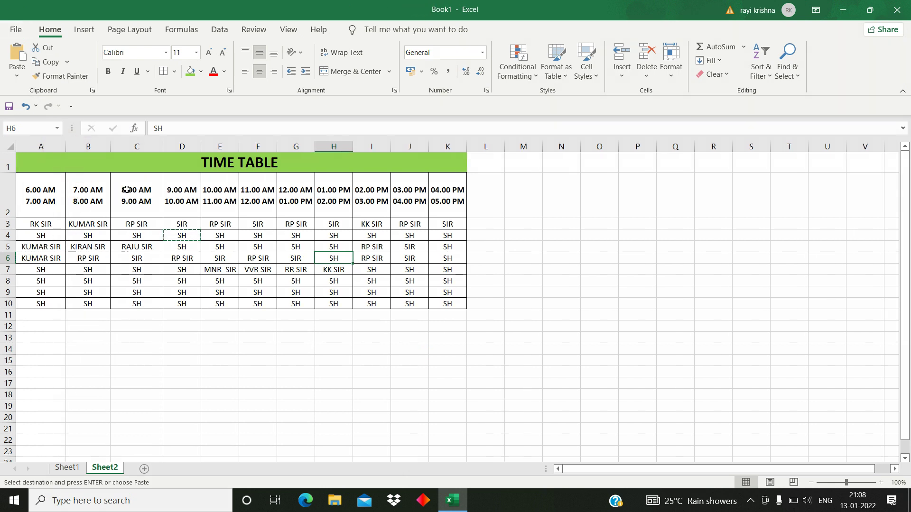
left_click_drag(8, 226, 17, 306)
left_click_drag(10, 244, 11, 248)
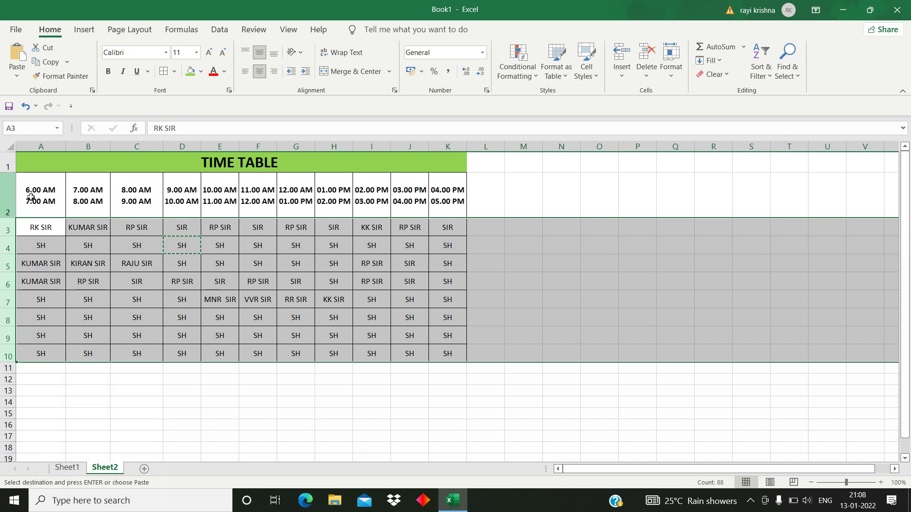
Step: Widen columns A to K together to one equal width, then narrow them slightly
left_click_drag(38, 146, 446, 144)
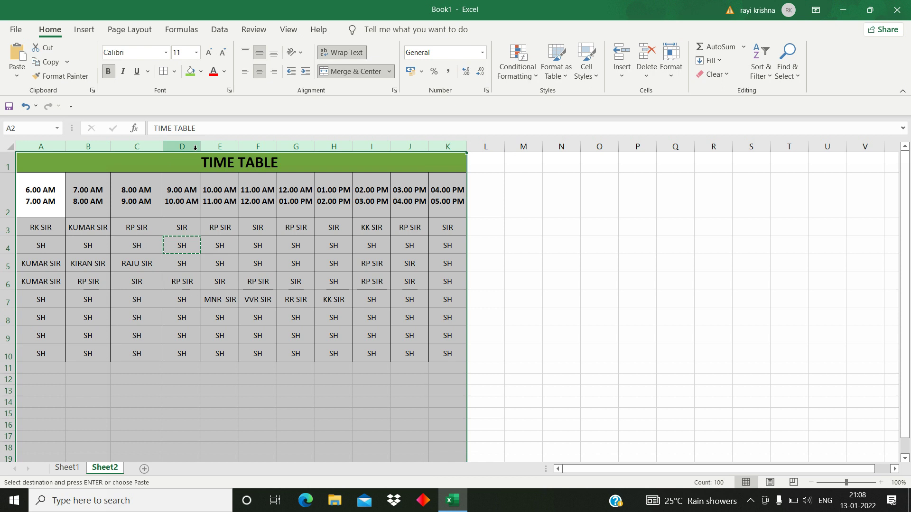
left_click_drag(160, 150, 163, 145)
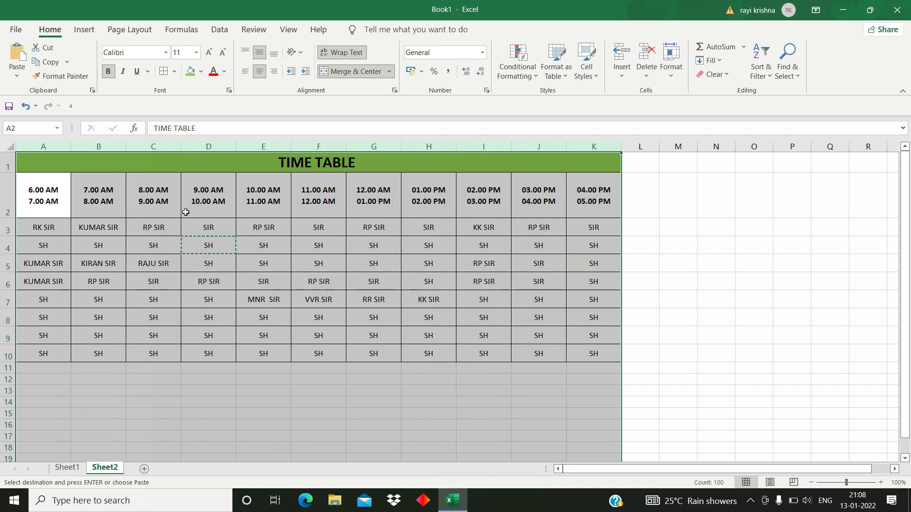
left_click_drag(235, 142, 233, 143)
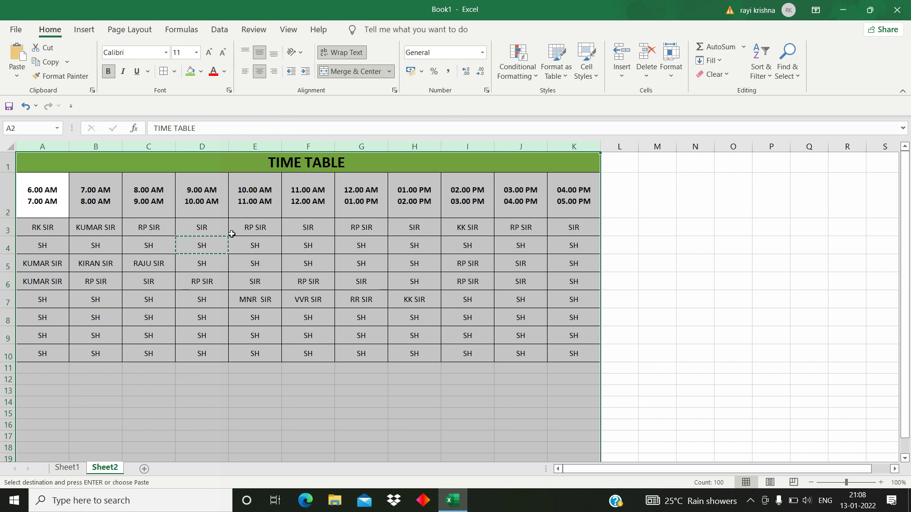
Step: Increase the height of rows 3 to 10 together so all timetable rows are equally taller
left_click_drag(12, 228, 15, 337)
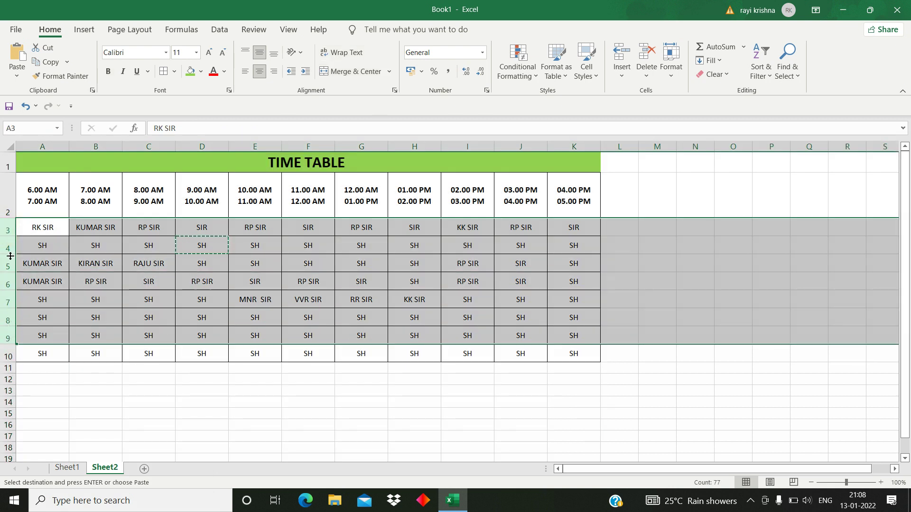
left_click(10, 356, "shift")
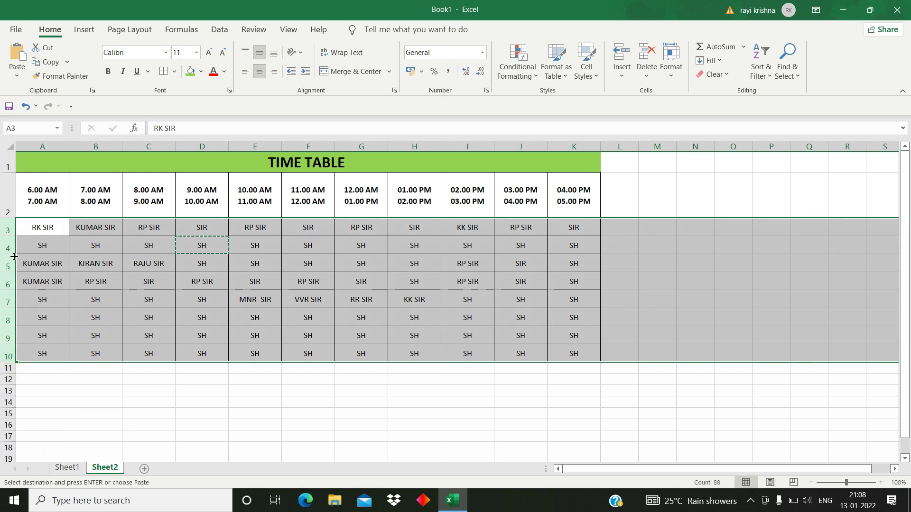
left_click_drag(9, 232, 19, 355)
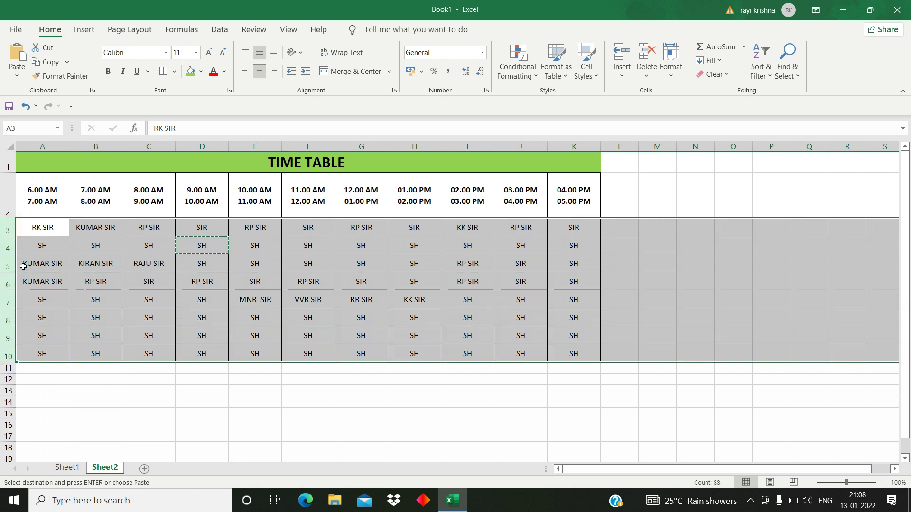
left_click_drag(10, 236, 13, 249)
Step: Make the timetable entries in A3:K10 bold and set their font size to 14
left_click(45, 242)
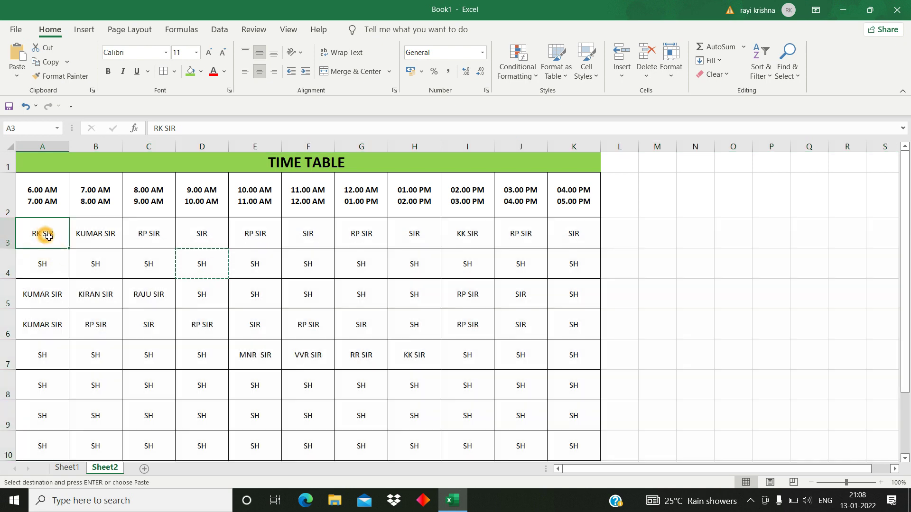
left_click(576, 443, "shift")
key("ctrl+b")
scroll(494, 398, "down", 1)
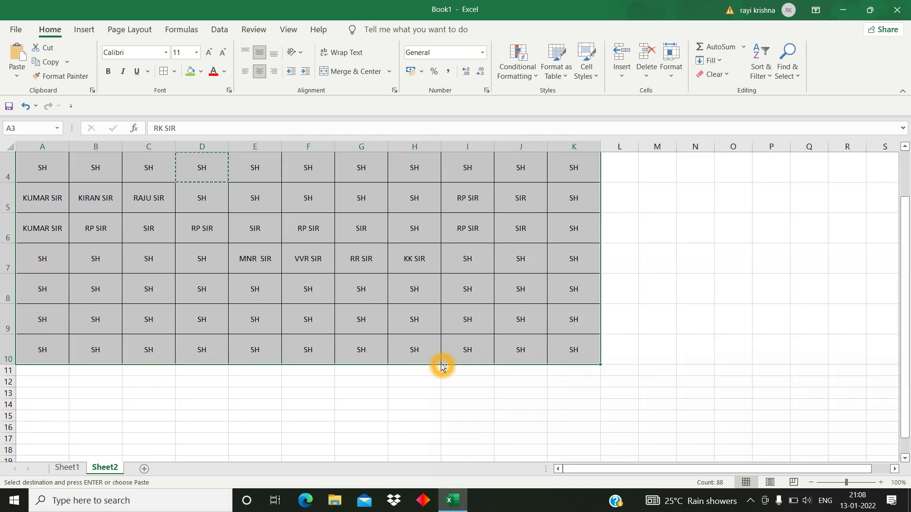
scroll(439, 366, "up", 1)
left_click(183, 52)
type("14")
key("Return")
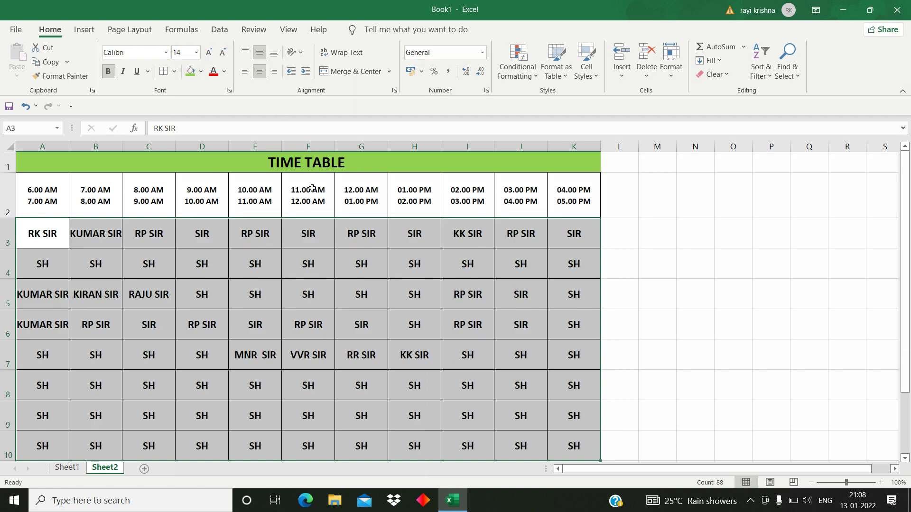
Step: Widen column B slightly so its longest entries fit within the cell borders
left_click_drag(123, 147, 135, 148)
left_click(196, 261)
left_click_drag(160, 301, 153, 276)
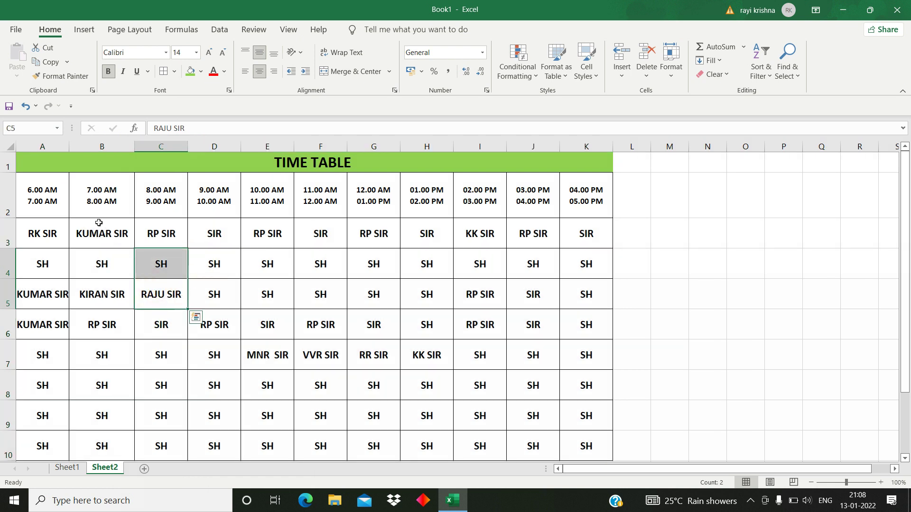
left_click(97, 221)
left_click(44, 235)
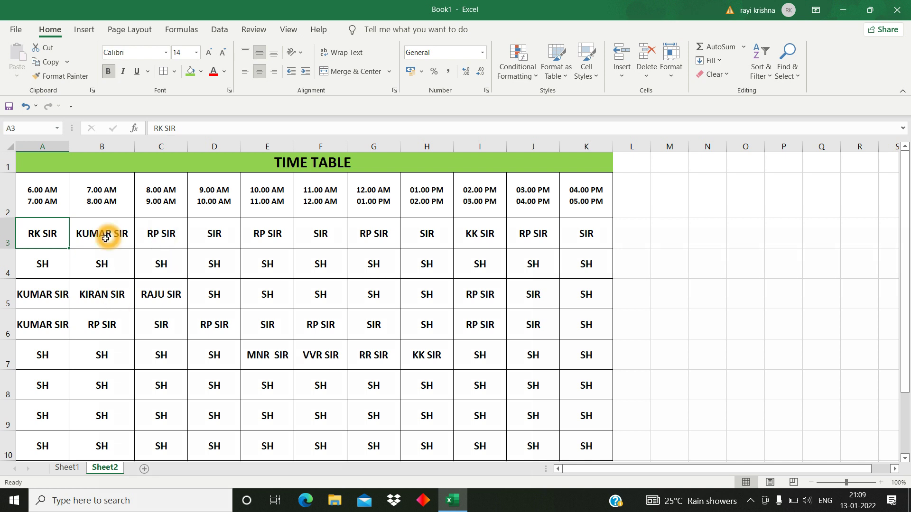
Step: Fill the two matching teacher cells A5 and A6 with yellow
left_click(34, 294)
left_click(57, 330, "shift")
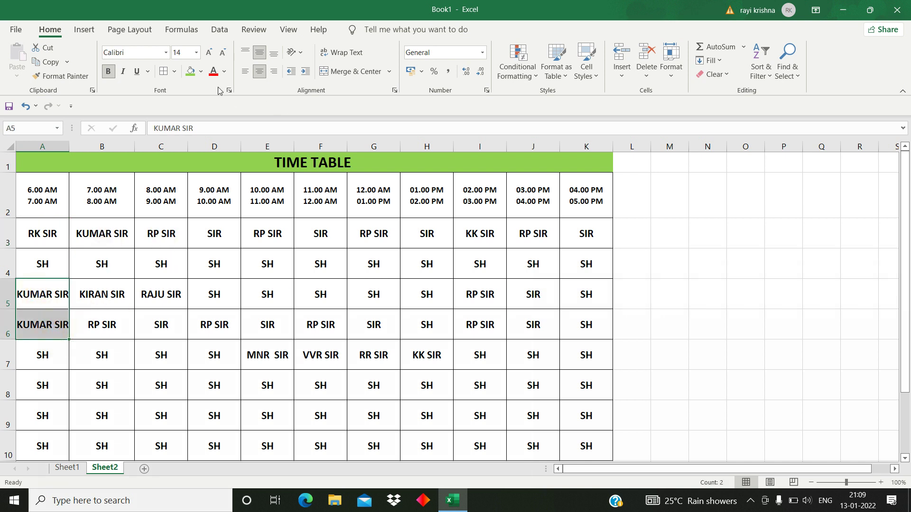
left_click(200, 71)
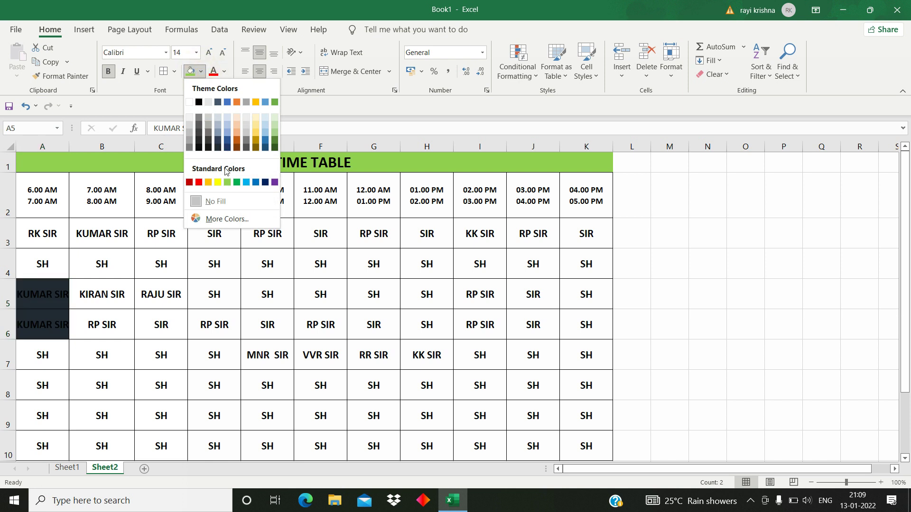
left_click(217, 183)
left_click(420, 357)
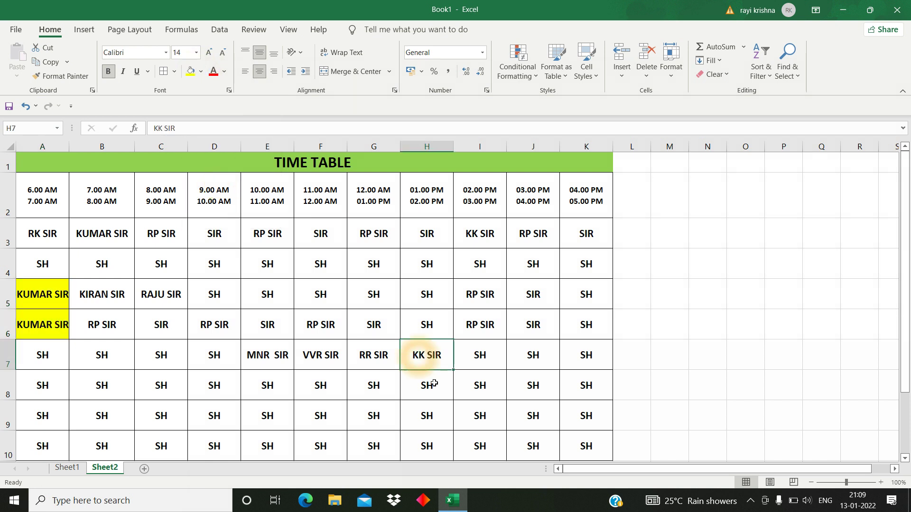
left_click(106, 231)
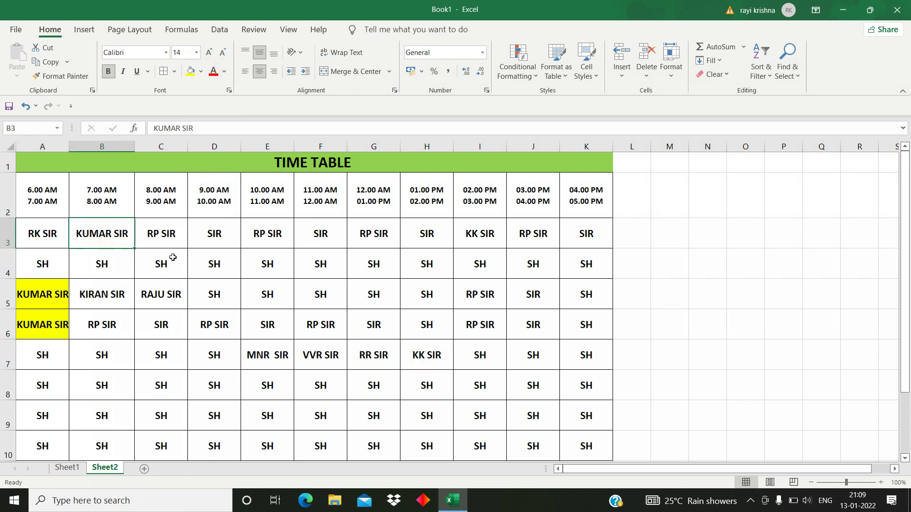
left_click(478, 233)
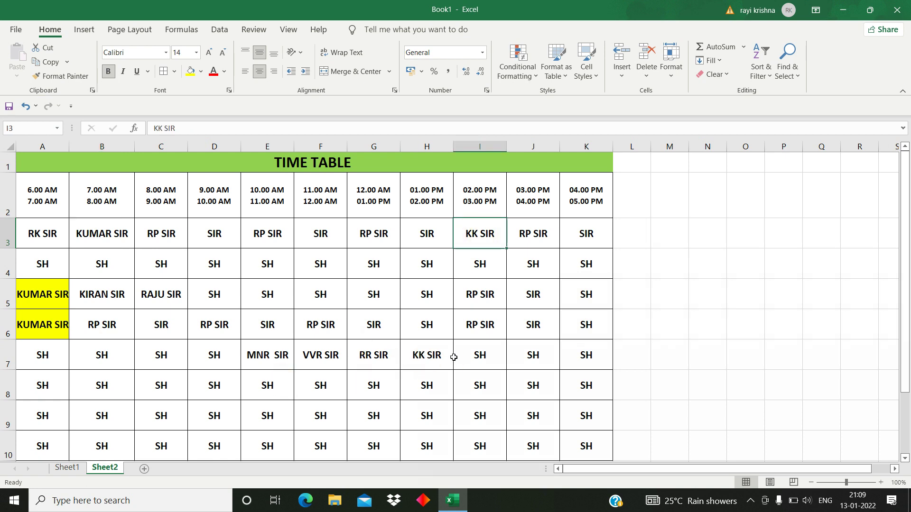
scroll(332, 292, "down", 2)
scroll(338, 294, "up", 2)
left_click(167, 295)
left_click(269, 362)
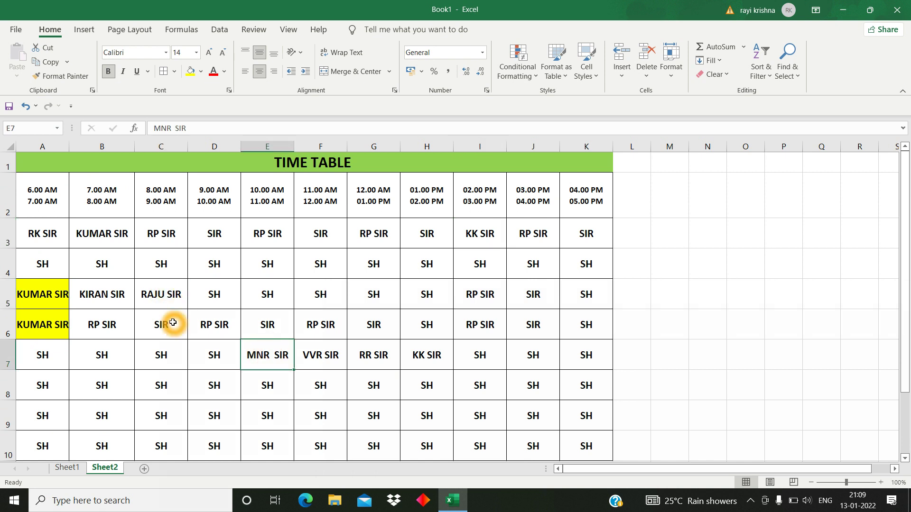
Step: Fill the matching teacher cells C3 and J3, and also I5 and I6, with light blue
left_click(533, 231)
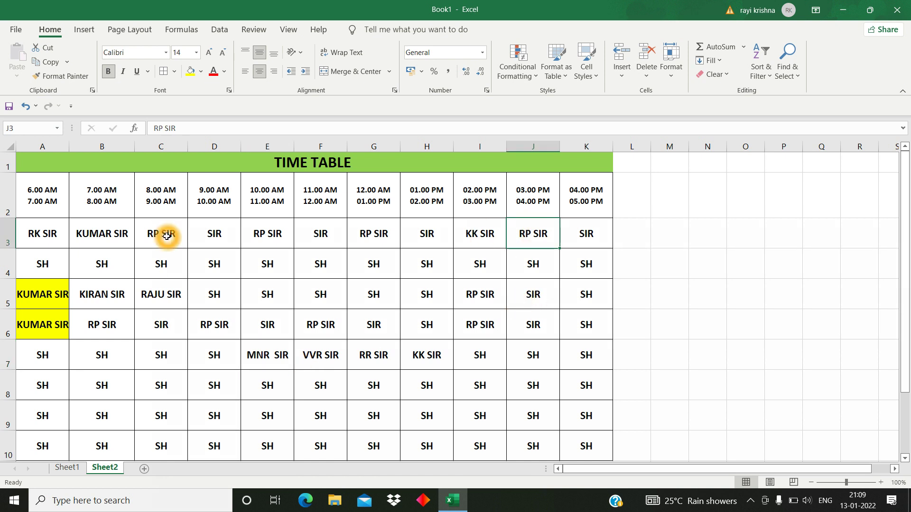
left_click(167, 234, "ctrl")
left_click(202, 72)
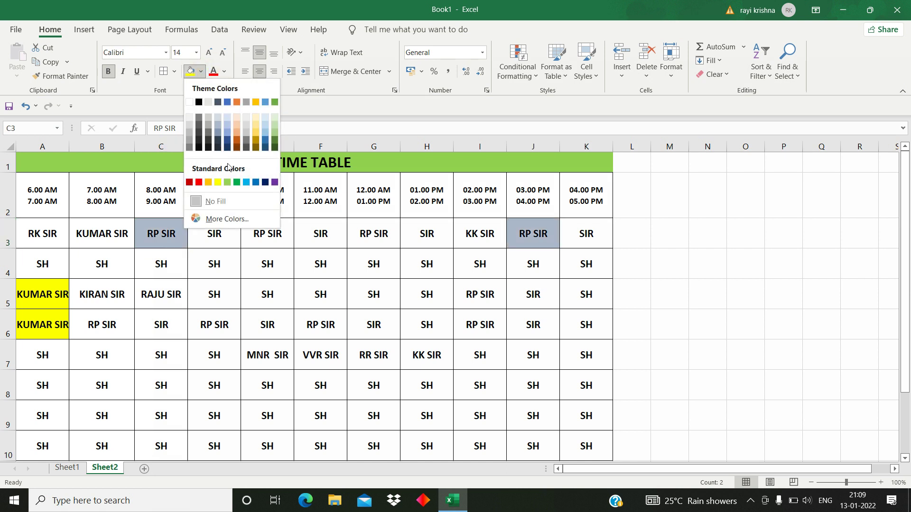
left_click(244, 179)
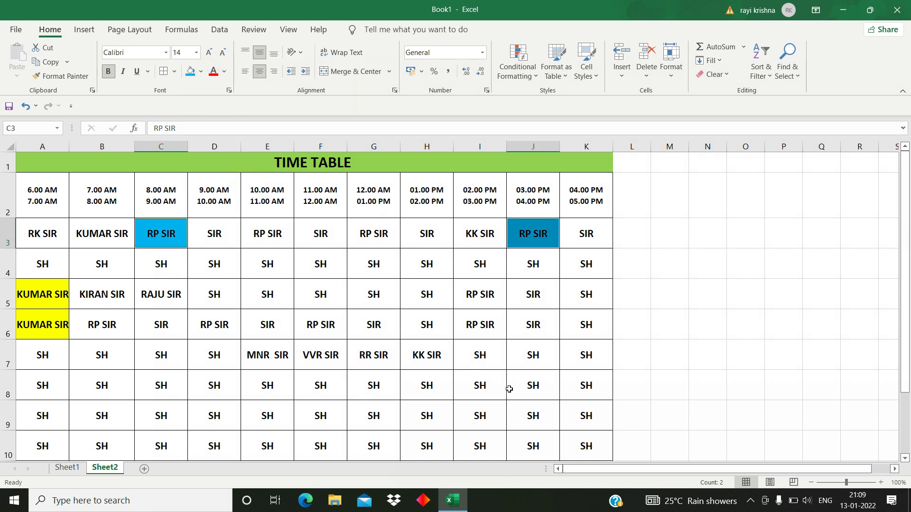
left_click(490, 325)
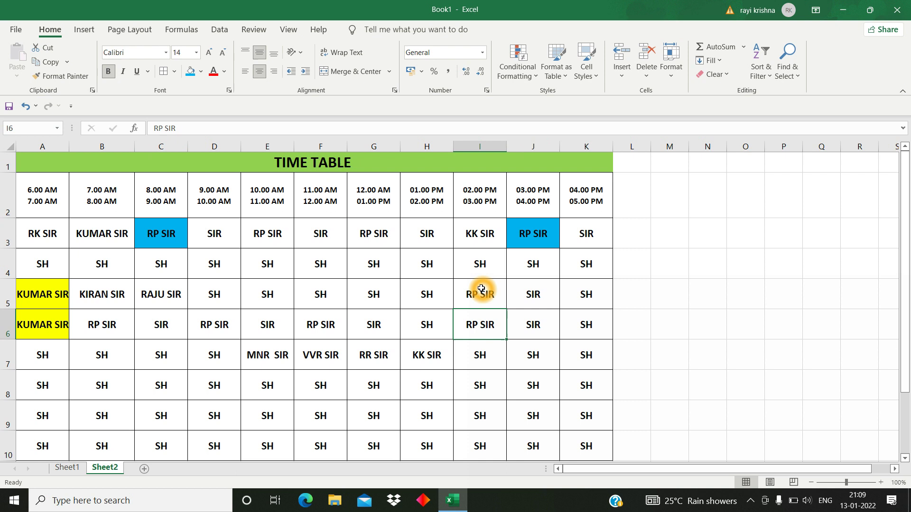
left_click(481, 288, "ctrl")
left_click(201, 73)
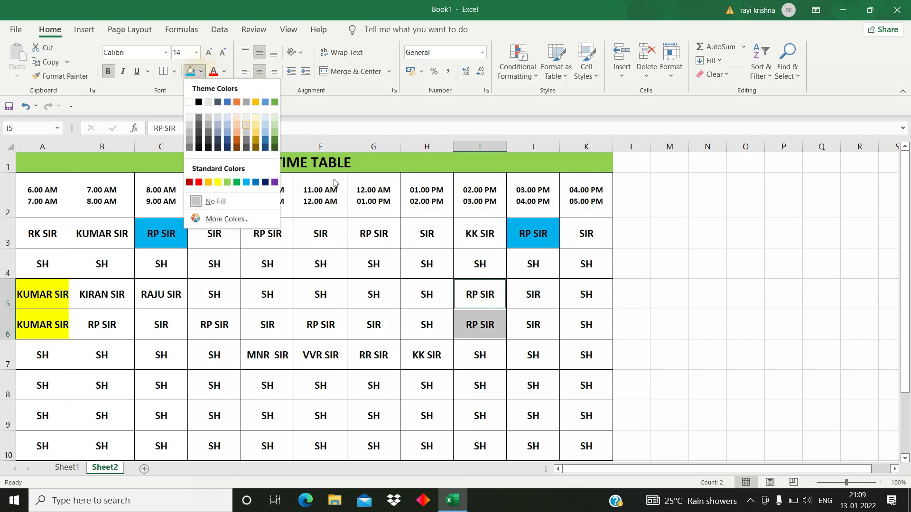
left_click(190, 76)
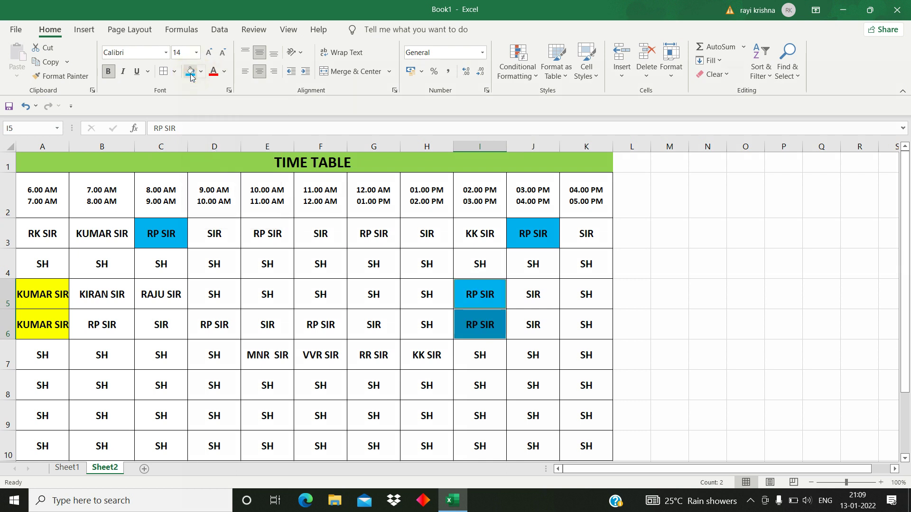
left_click(477, 267)
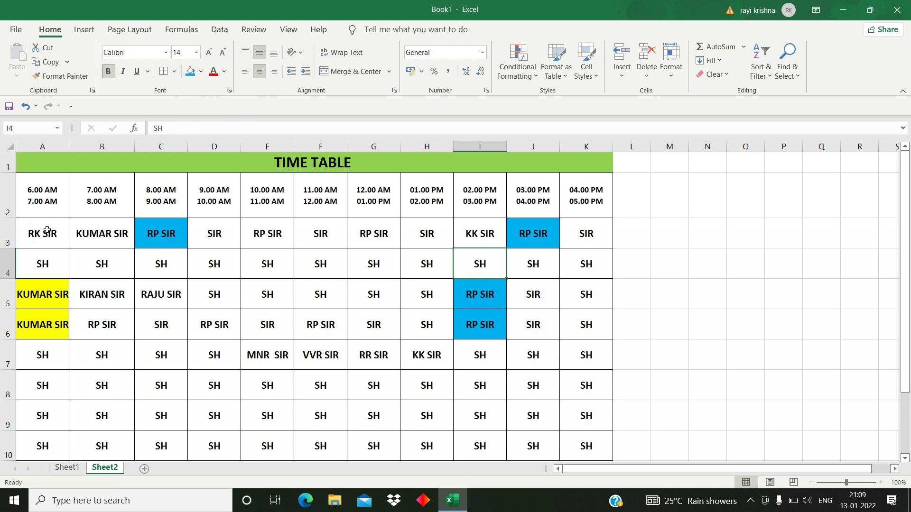
Step: Replace the SH entry in F4 with RR SIR, and fill F4 and the matching cell G7 light green
left_click(372, 357)
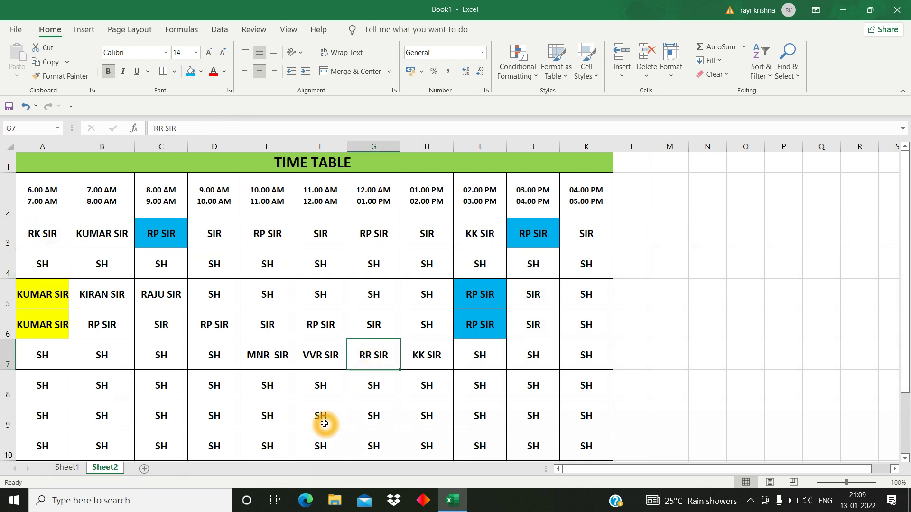
left_click(319, 263)
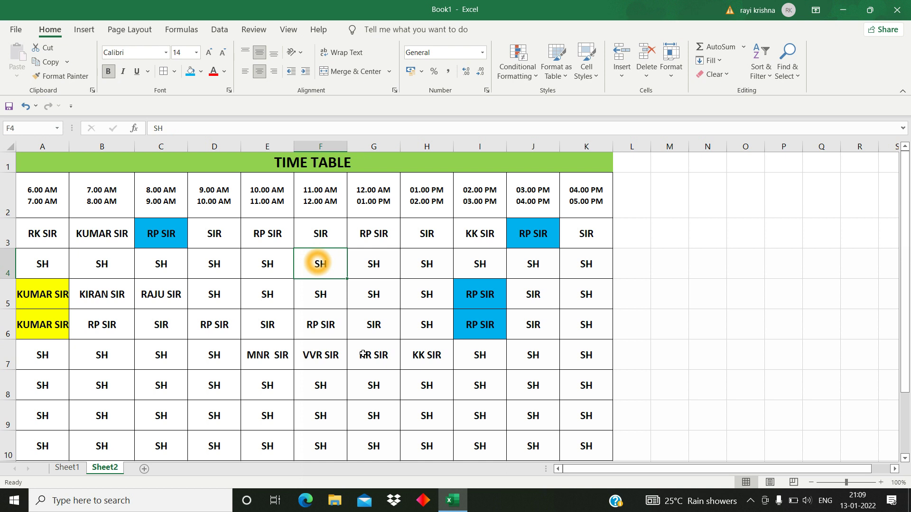
type("RR SIR")
key("ctrl+Return")
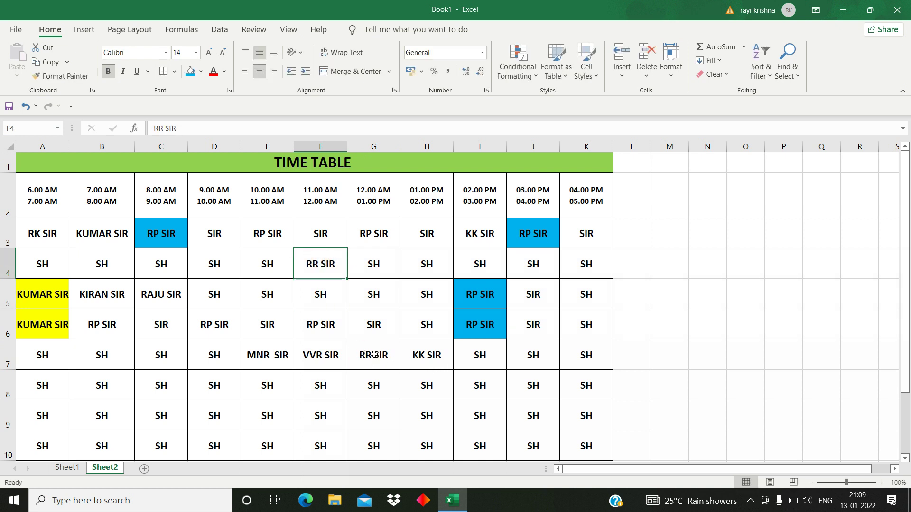
left_click(374, 355, "ctrl")
left_click(199, 72)
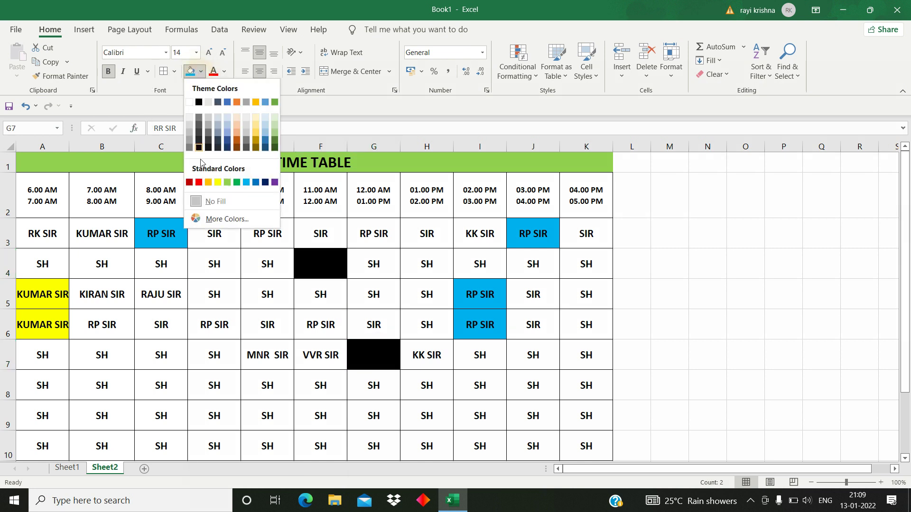
left_click(227, 183)
left_click(282, 336)
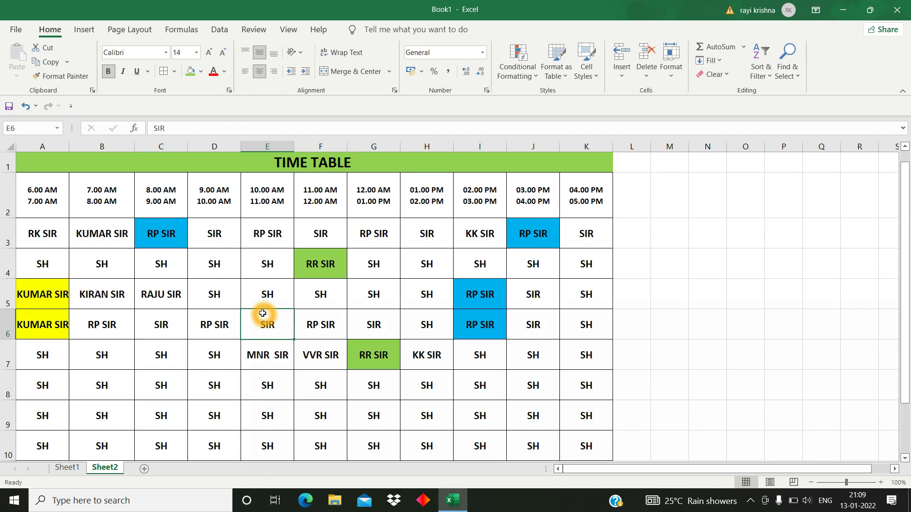
left_click(103, 233)
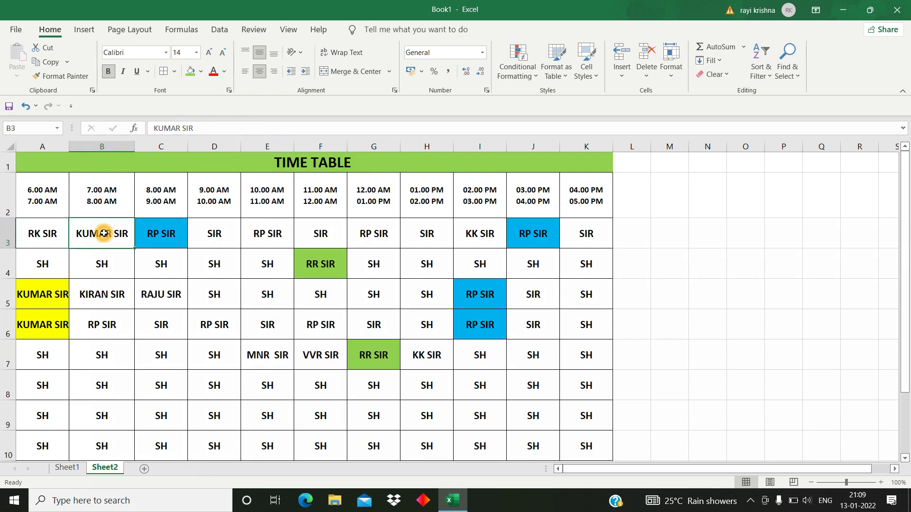
scroll(254, 313, "down", 2)
scroll(288, 321, "up", 2)
scroll(411, 311, "down", 2)
scroll(411, 311, "up", 2)
left_click(190, 170)
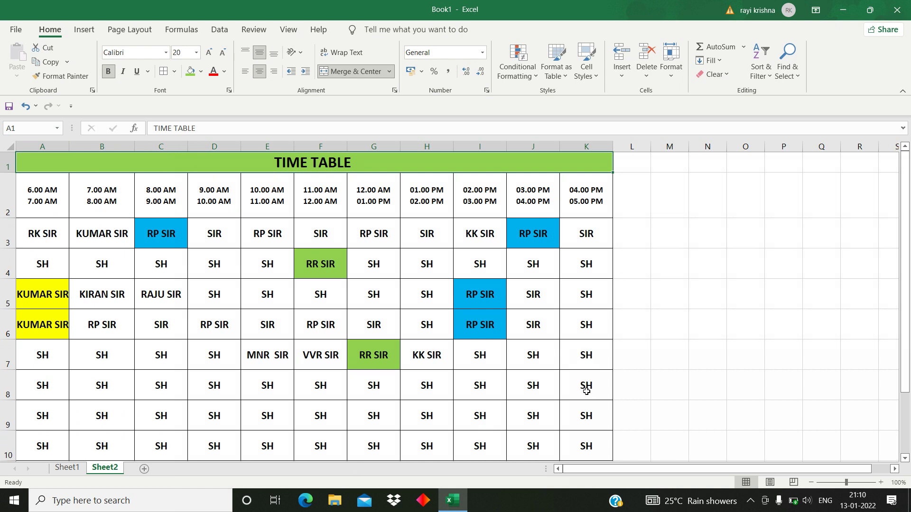
left_click(373, 380)
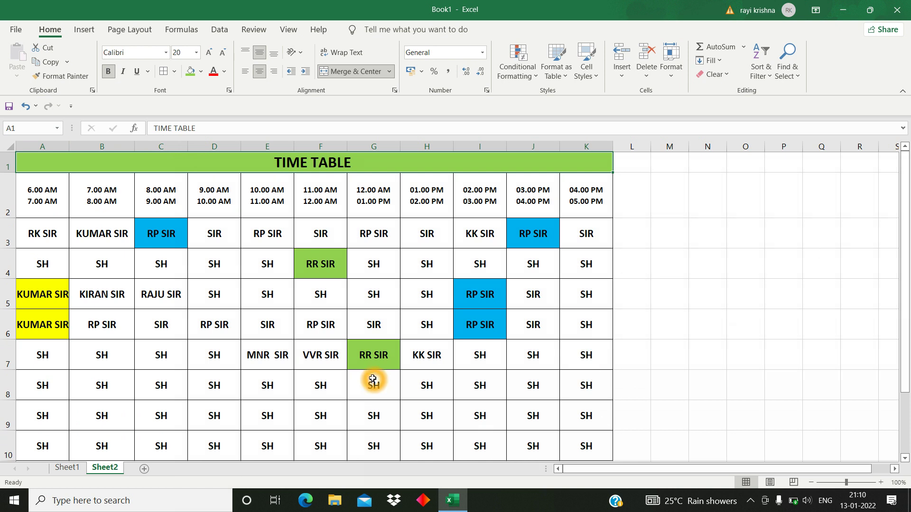
left_click(708, 327)
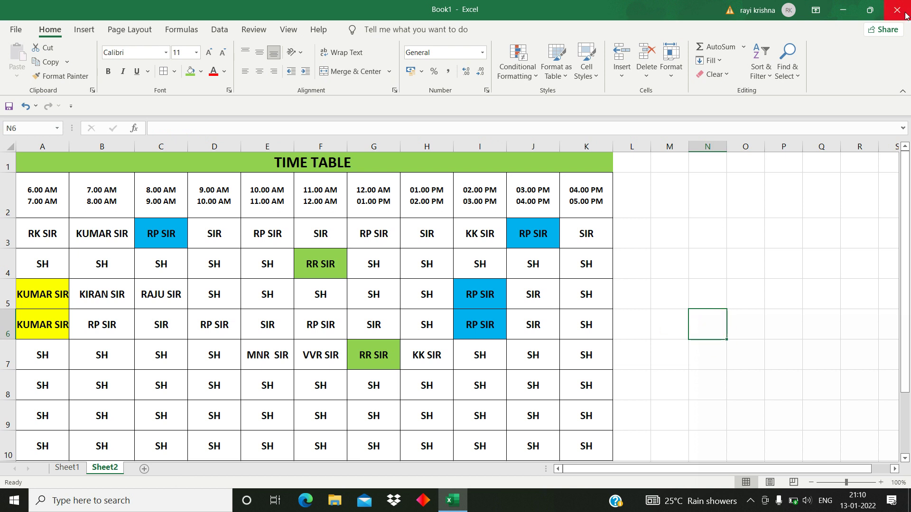
left_click(402, 236)
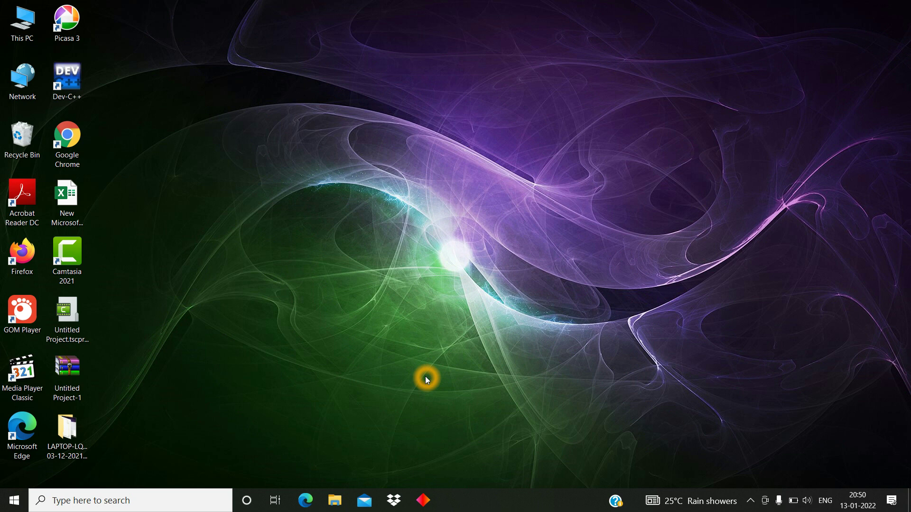
Step: Search for EXCEL from the desktop and launch the Excel app
key("super")
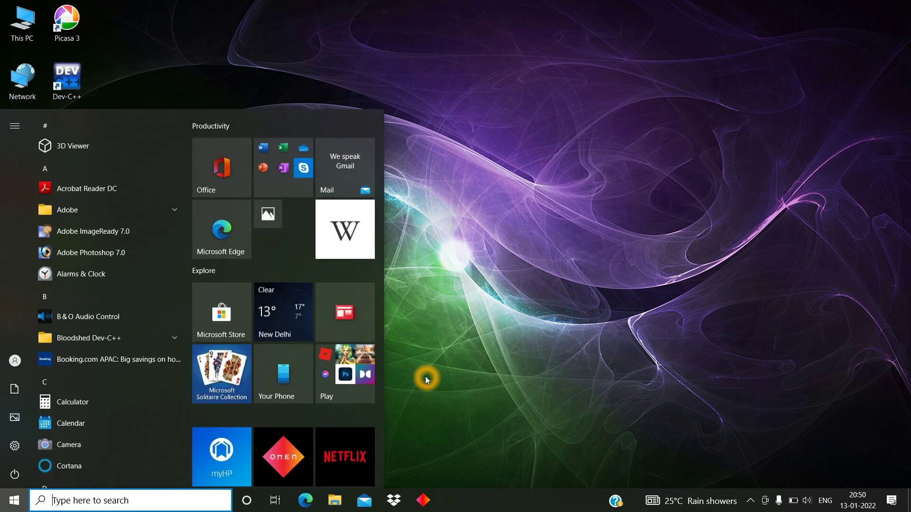
type("E")
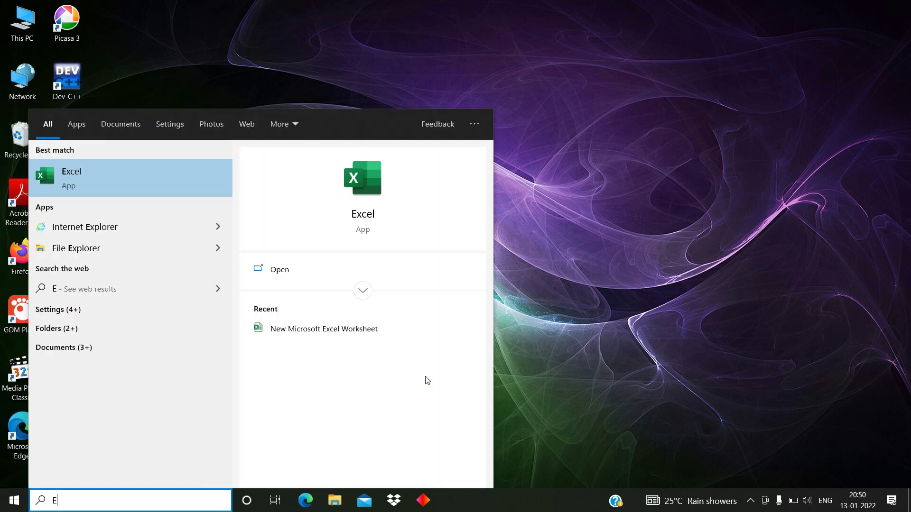
type("XCEL")
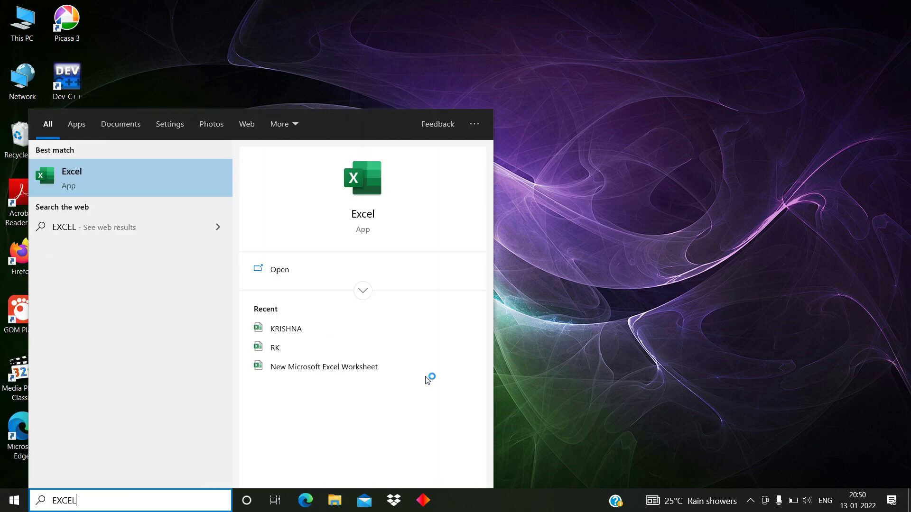
key("Return")
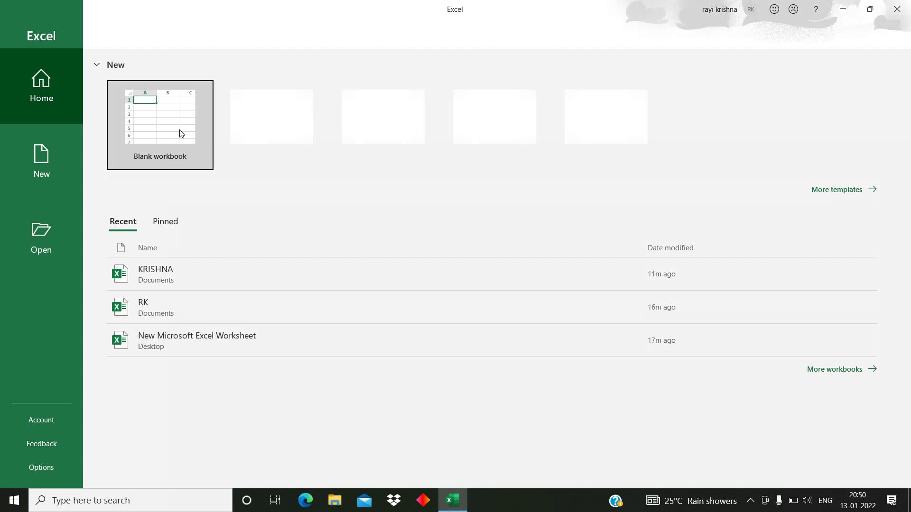
Step: Create a blank workbook and enter TIME TABLE as the title in cell A1
left_click(161, 142)
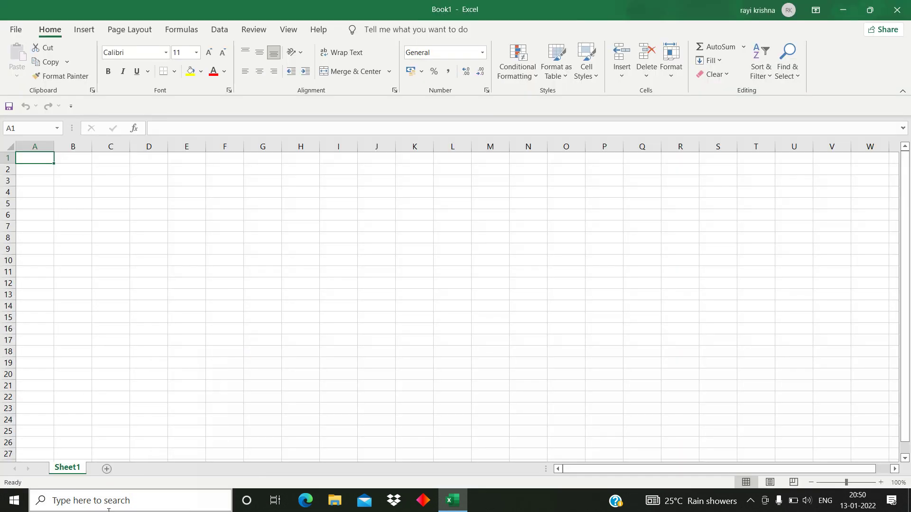
left_click(327, 262)
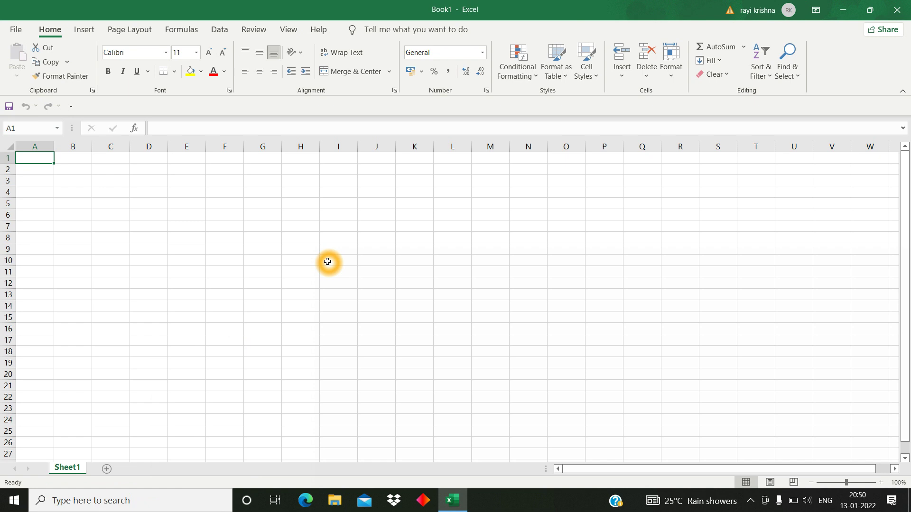
type("TIME TABLE")
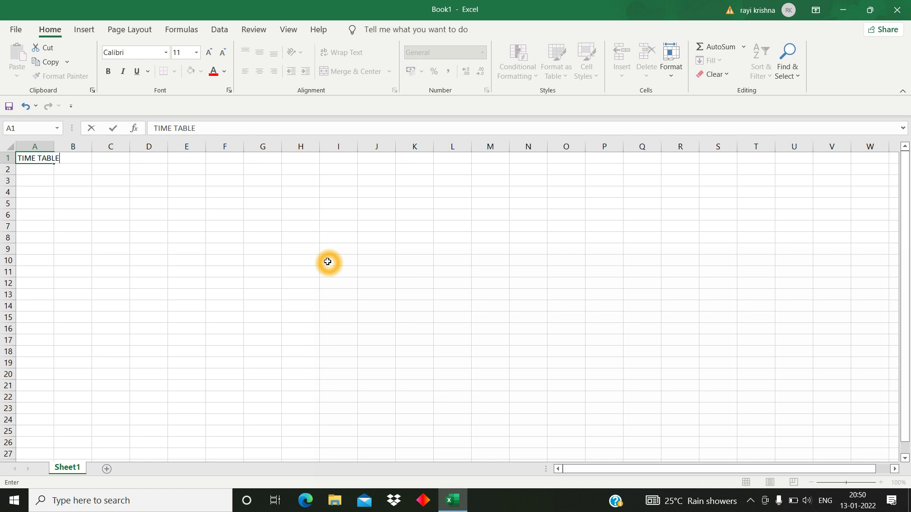
key("ctrl+Return")
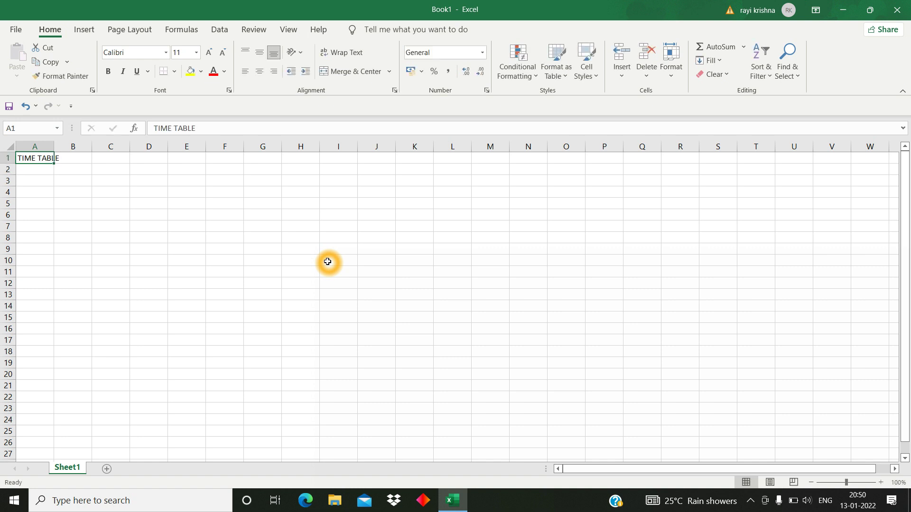
key("Return")
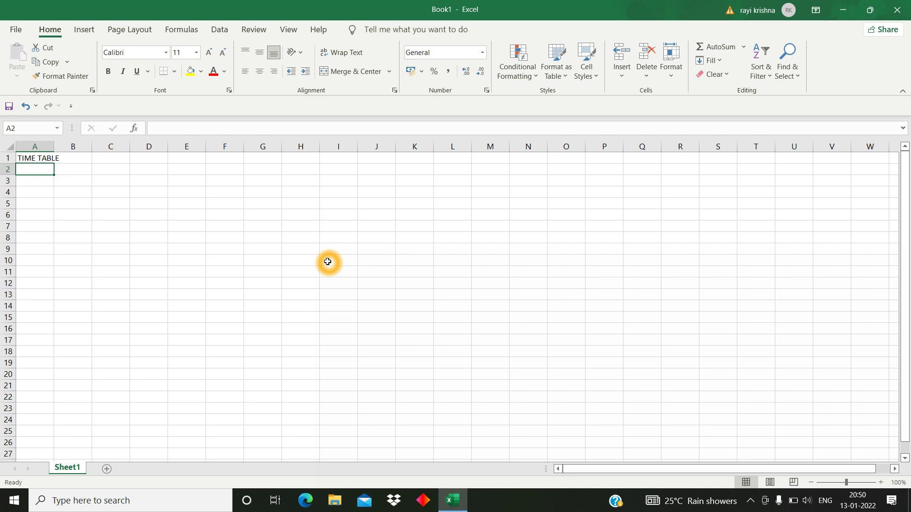
Step: Enter the headers TIME, BOYS and GIRILS in cells A2, B2 and C2
type("TIME")
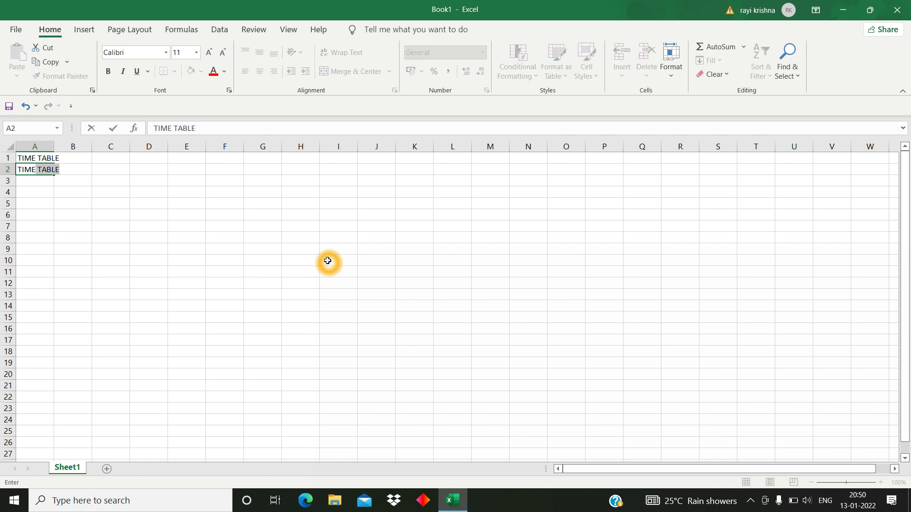
key("Delete")
key("Tab")
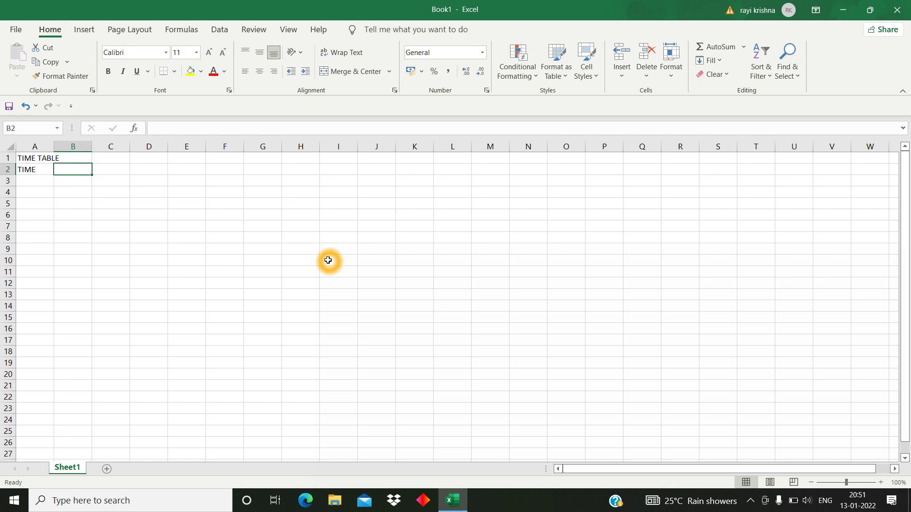
type("BOYS")
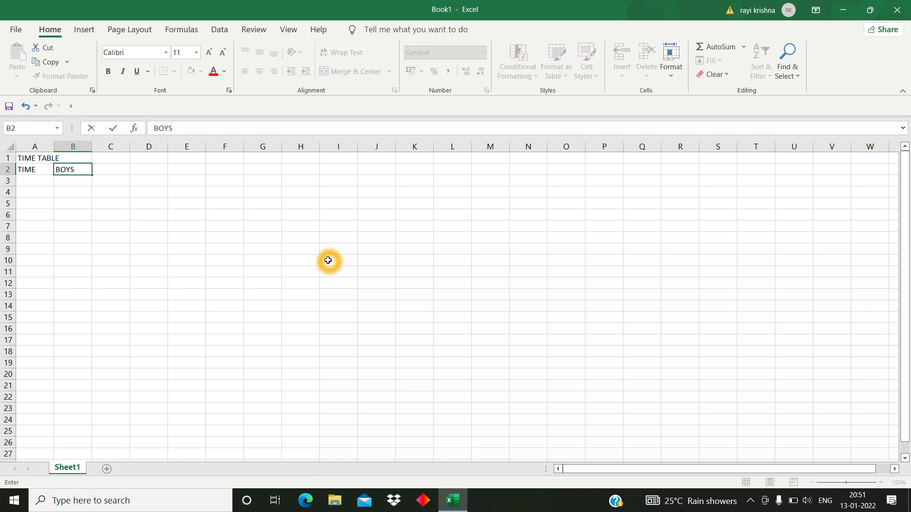
key("Tab")
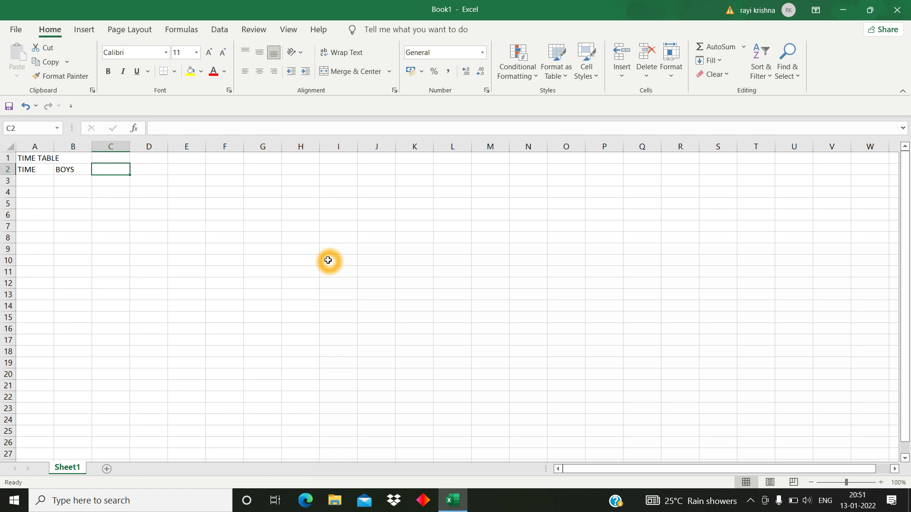
type("GIRILS")
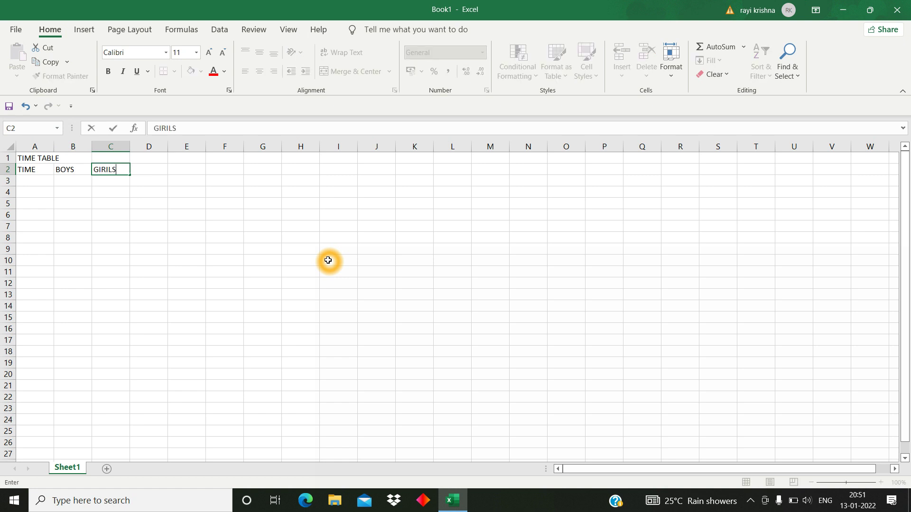
key("Return")
Step: Copy the GIRILS header from C2 to D2 and clear C2
key("Up")
key("Right")
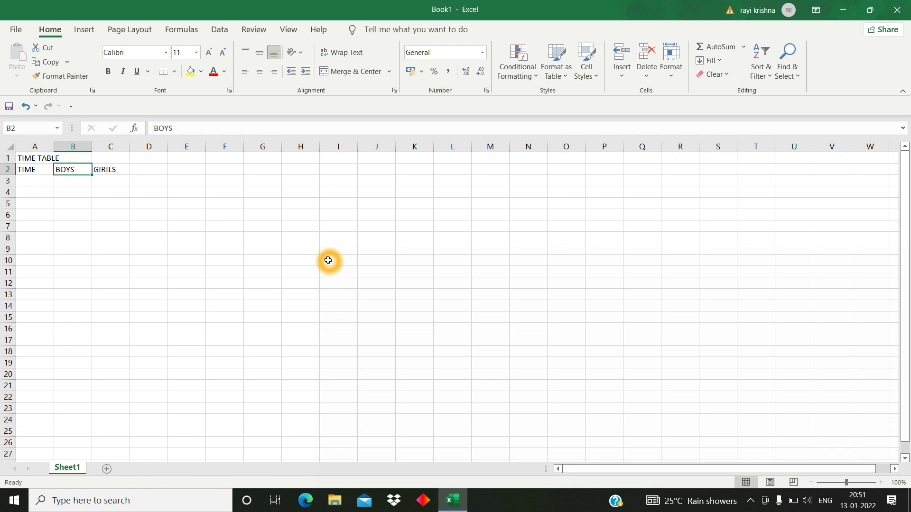
key("Down")
key("Right")
key("Up")
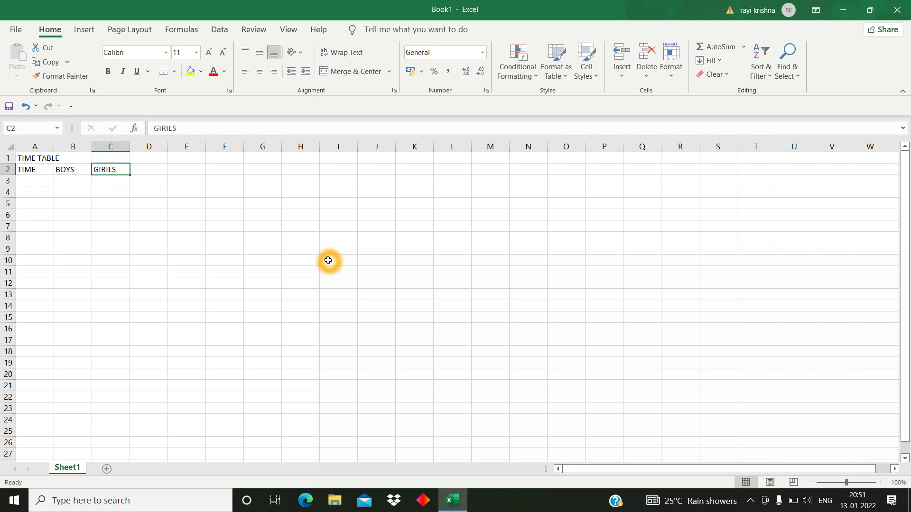
key("ctrl+c")
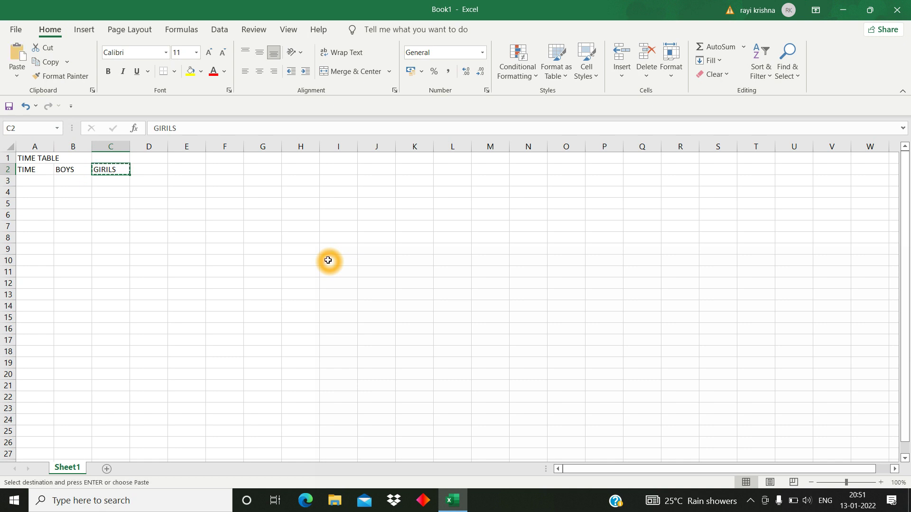
key("Right")
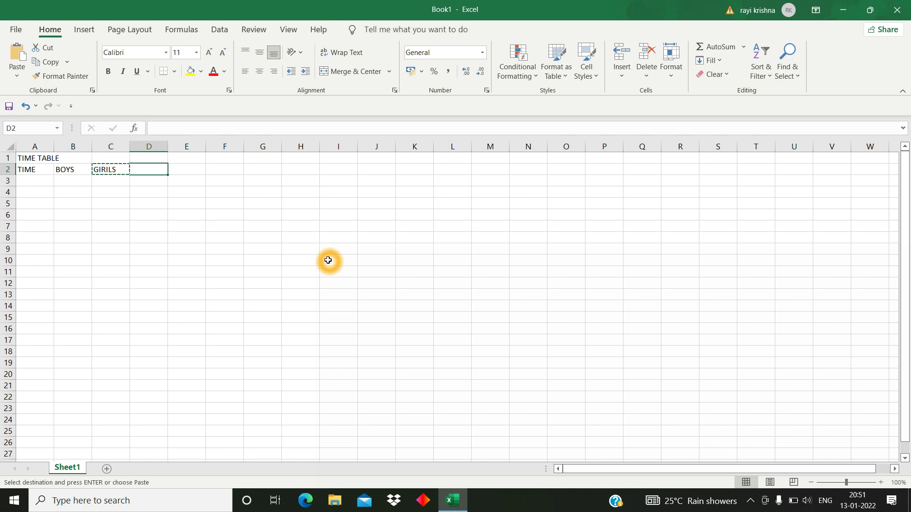
key("ctrl+v")
key("Left")
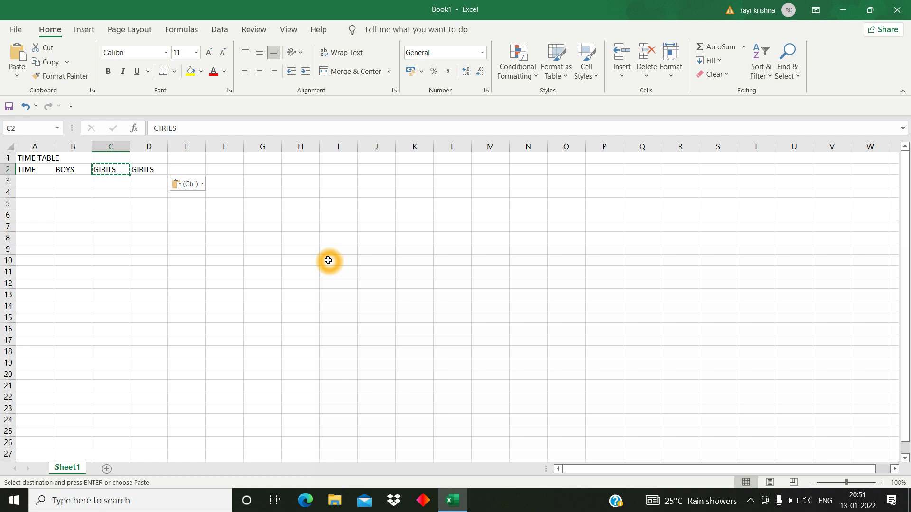
key("Delete")
Step: Enter the section labels AIIMS-60 in B3 and SGP-40 in C3 under the BOYS header
key("Down")
key("Left")
key("Down")
key("Up")
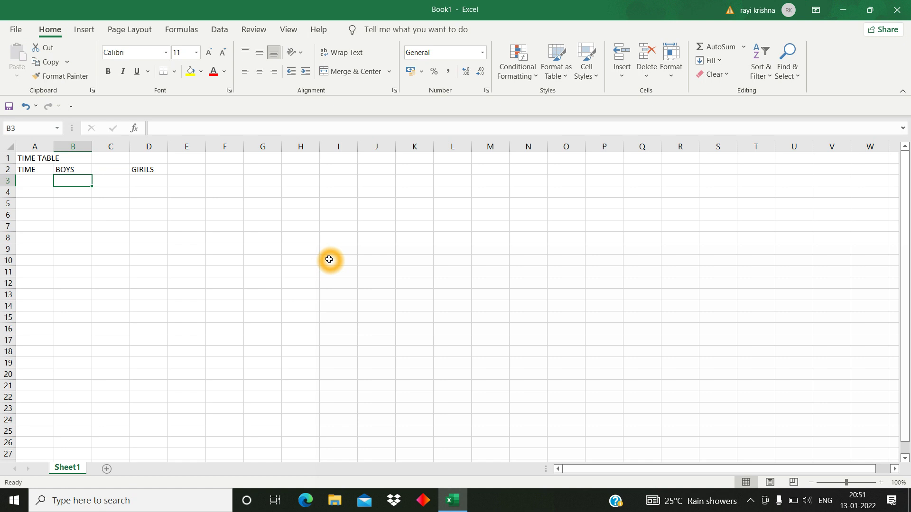
type("AIIMS-60")
key("Tab")
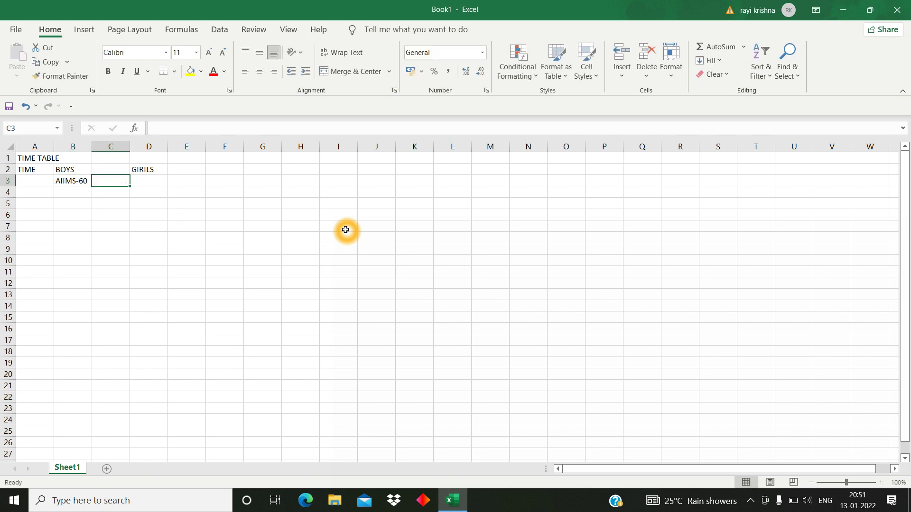
type("SGP-40")
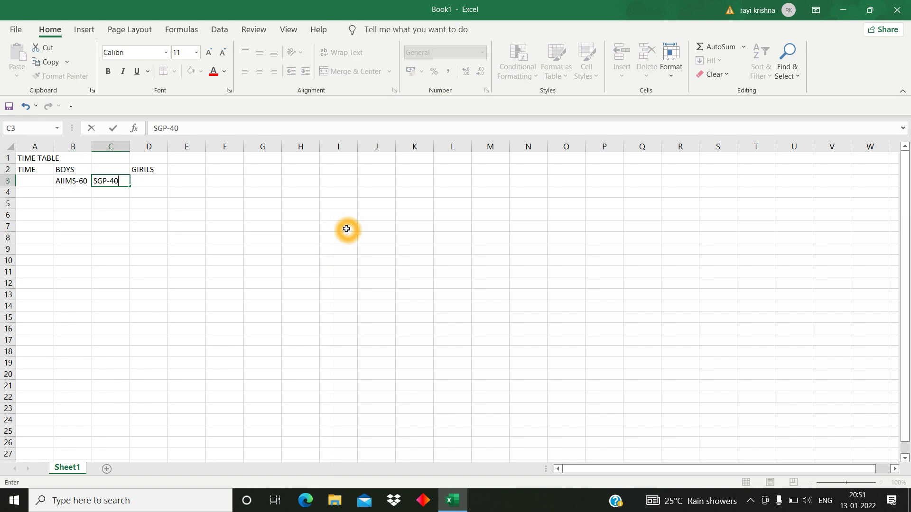
key("Tab")
Step: Copy the section labels in B3:C3 to D3:E3 under the GIRILS header
key("Left")
key("Left")
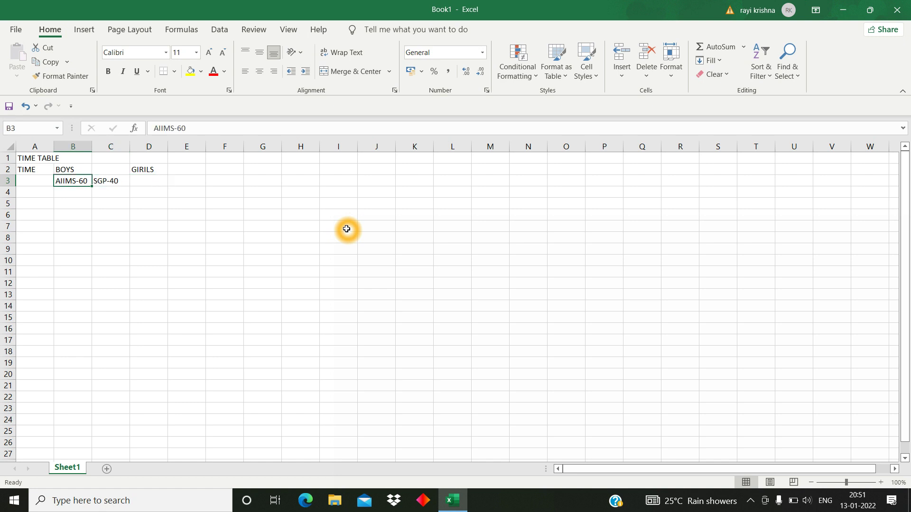
key("shift+Right")
key("ctrl+c")
key("Right")
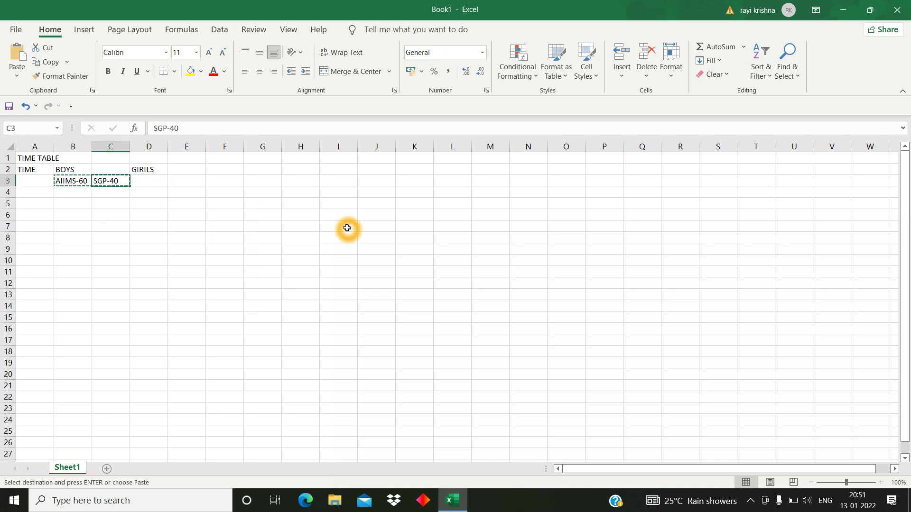
key("Right")
key("ctrl+v")
key("Up")
key("Down")
key("Left")
key("Left")
key("Left")
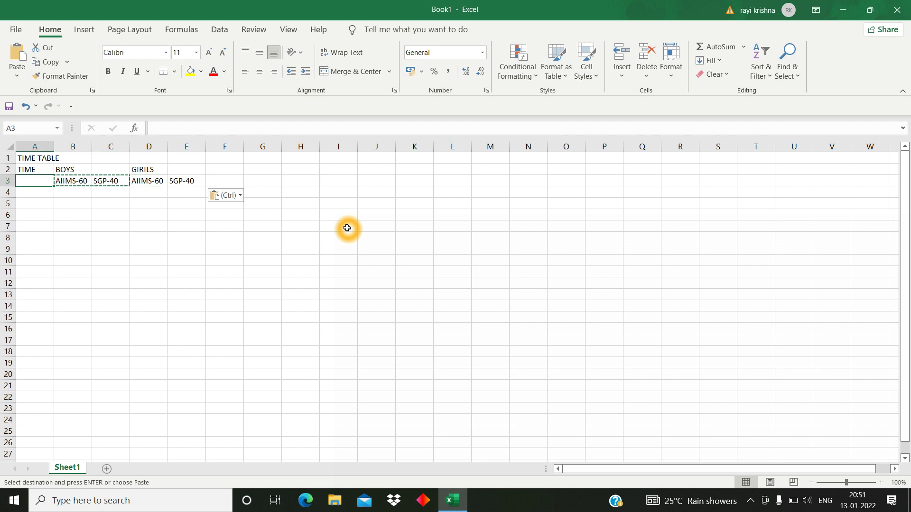
key("Right")
key("Right")
key("Right")
key("Down")
key("Left")
key("Left")
key("Left")
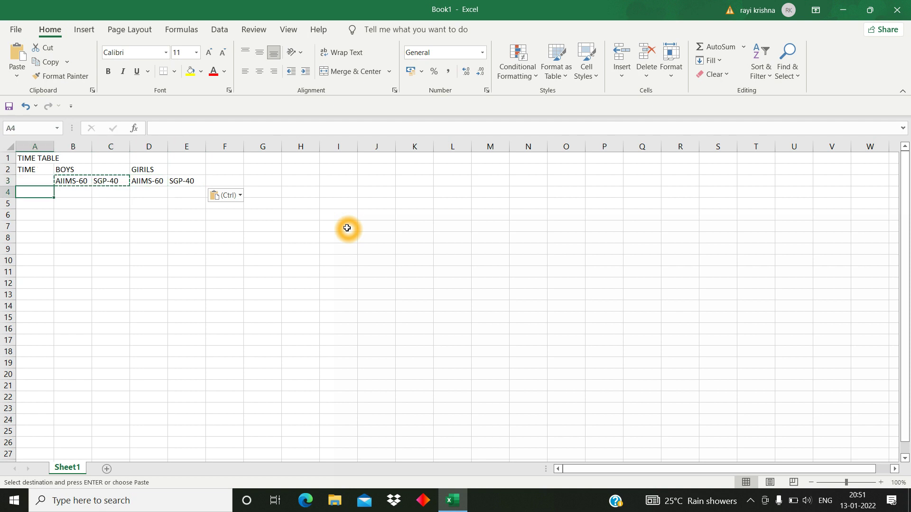
Step: Merge and center the TIME TABLE title across A1:E1
key("Up")
key("Up")
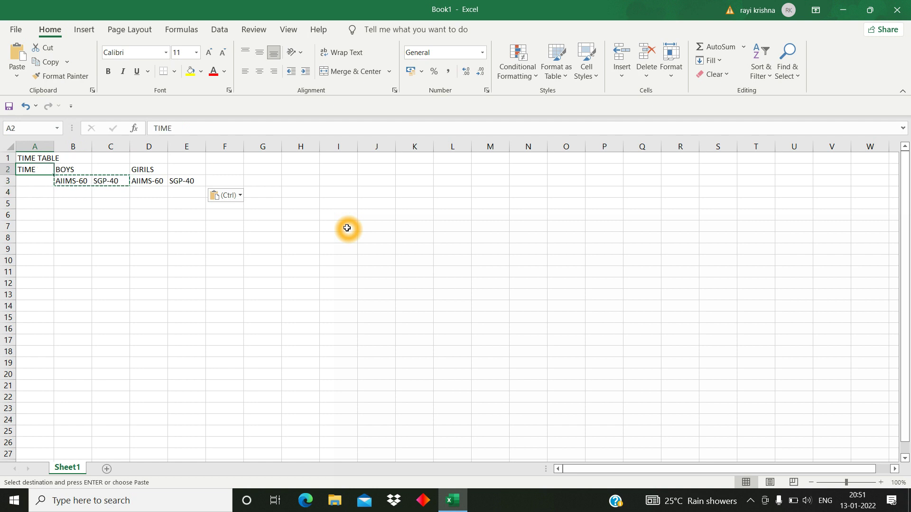
key("Up")
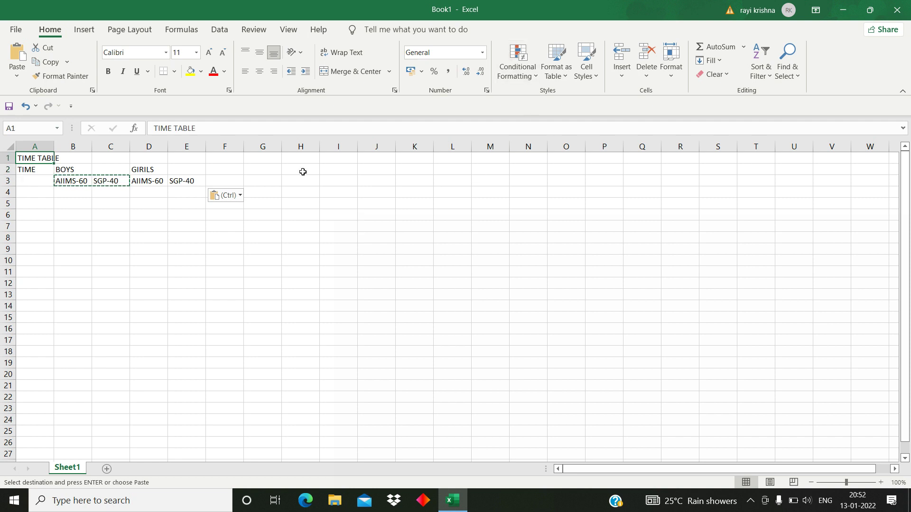
left_click(190, 157)
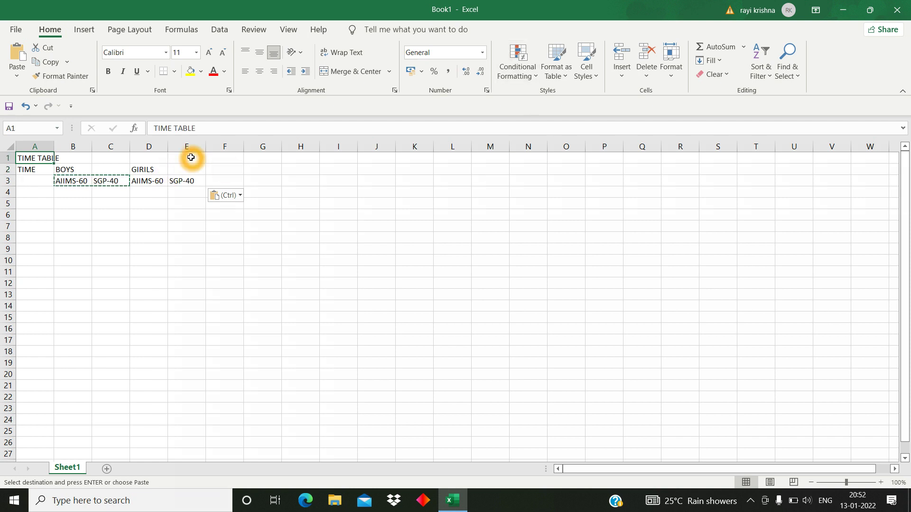
left_click(190, 158, "shift")
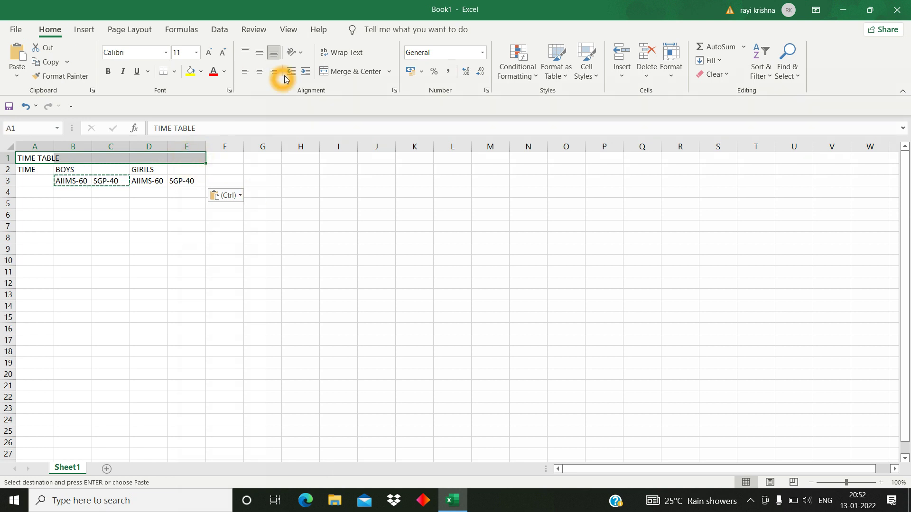
left_click(342, 75)
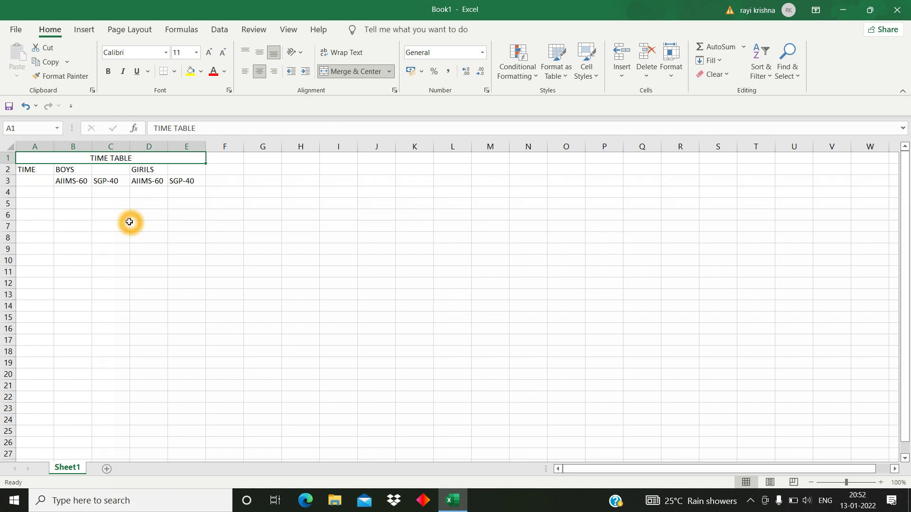
Step: Merge and center the BOYS header across B2:C2 and the GIRILS header across D2:E2
left_click_drag(76, 172, 110, 169)
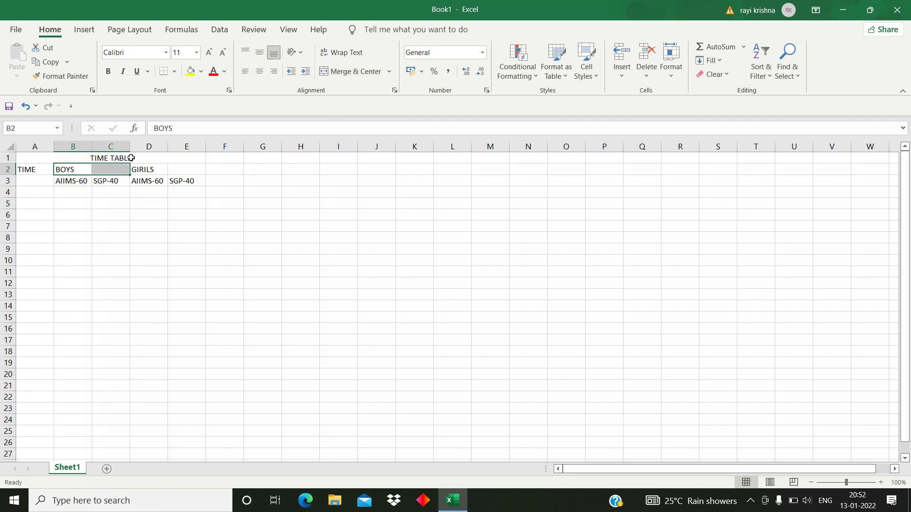
left_click(336, 71)
left_click_drag(151, 172, 199, 169)
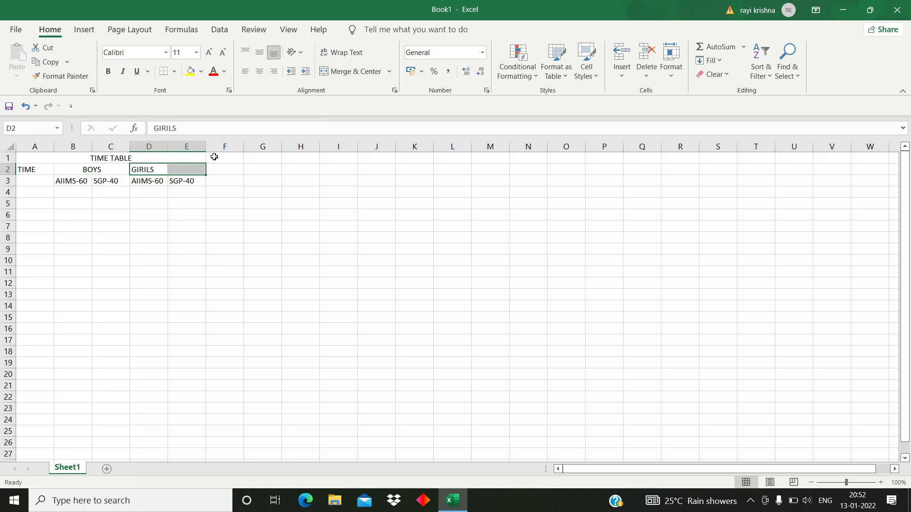
left_click(335, 71)
left_click(122, 226)
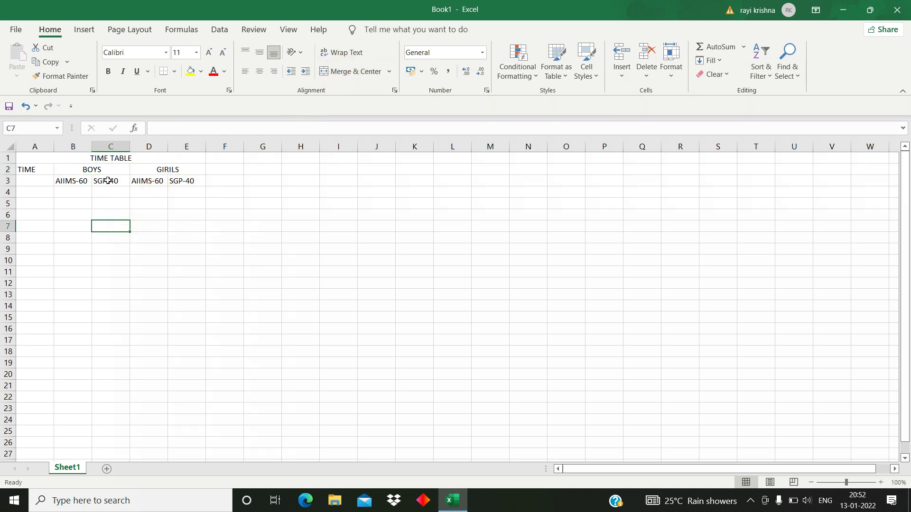
Step: Merge and center the TIME header over cells A2:A3
left_click_drag(82, 170, 88, 180)
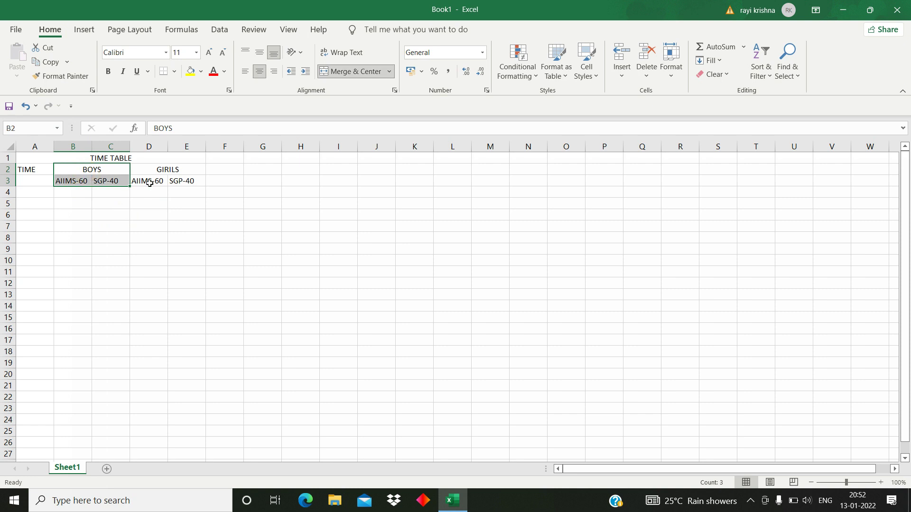
left_click_drag(145, 171, 143, 178)
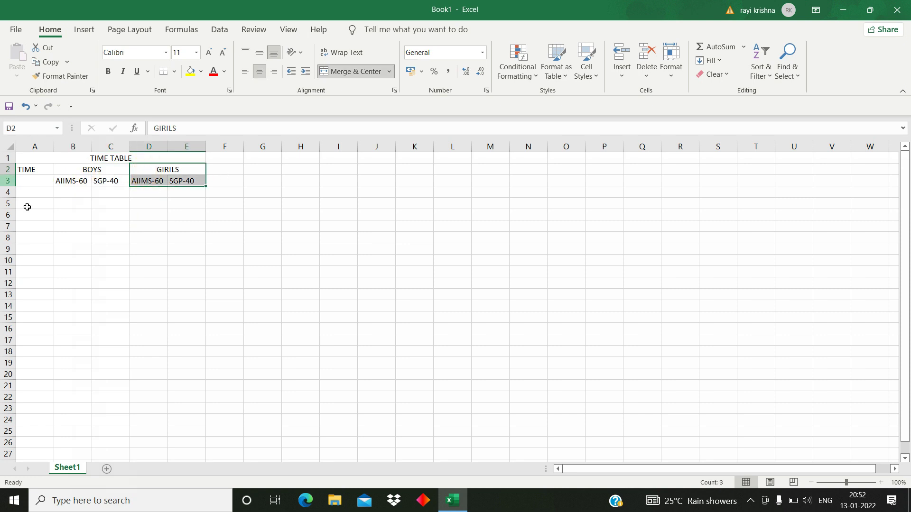
left_click_drag(28, 170, 43, 184)
left_click(31, 171)
left_click(340, 74)
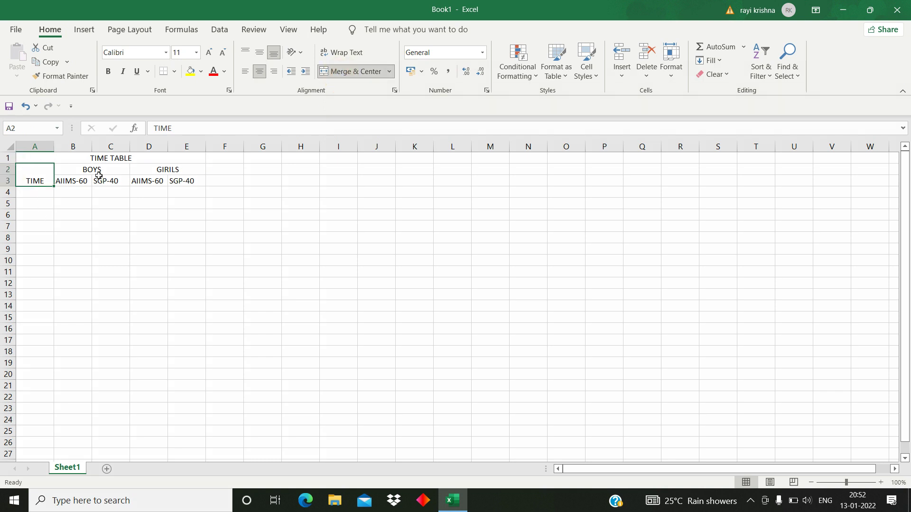
Step: Middle-align the header contents of rows 2 and 3 vertically
left_click(6, 170)
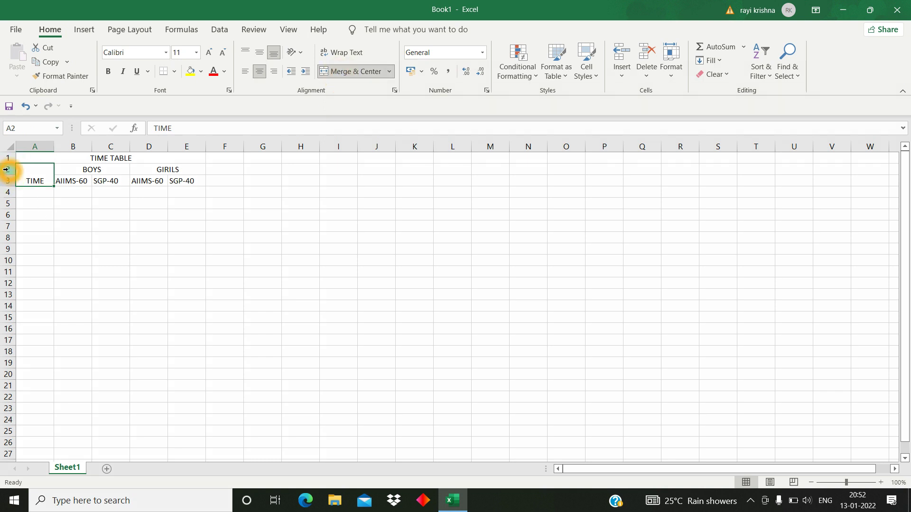
left_click_drag(6, 169, 6, 181)
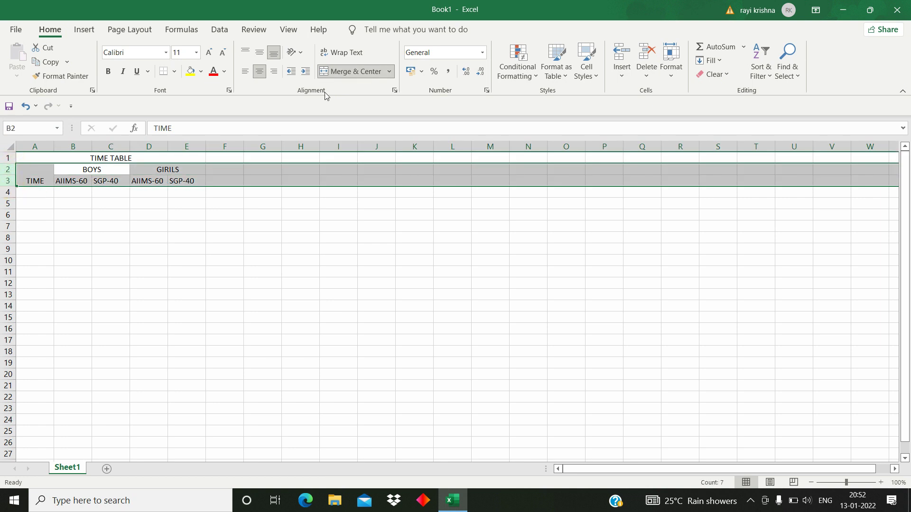
left_click(260, 52)
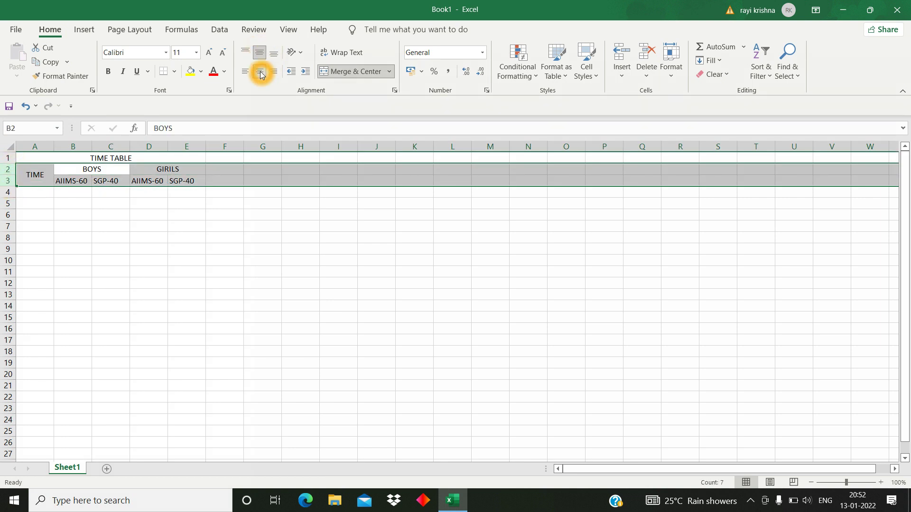
Step: Increase the height of header rows 2 and 3 and widen columns B to E equally
left_click_drag(13, 185, 11, 183)
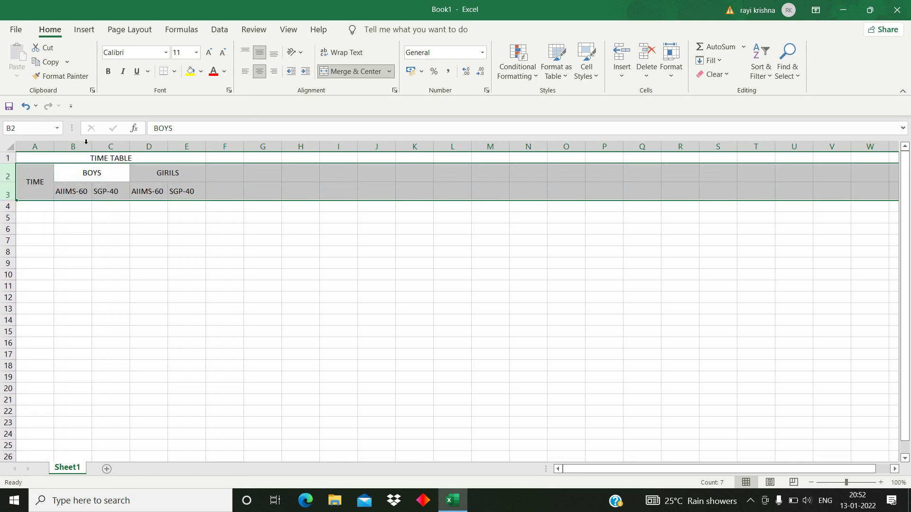
left_click_drag(77, 145, 141, 144)
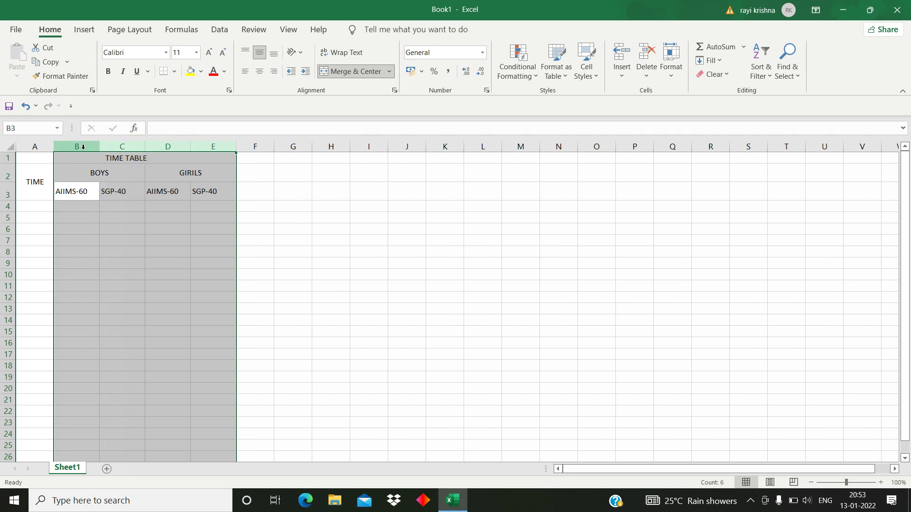
left_click(78, 193)
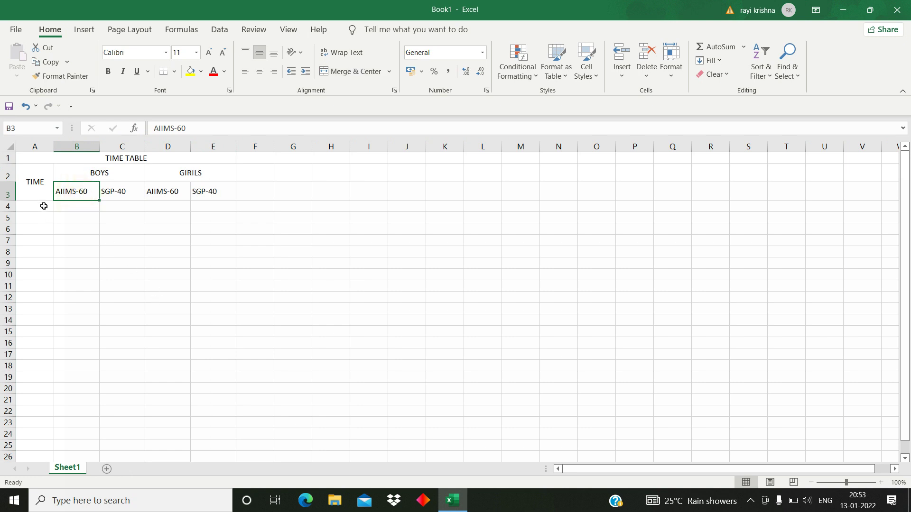
Step: Center the section headers and labels horizontally in B2:E3
left_click_drag(67, 172, 204, 193)
left_click(262, 72)
left_click(261, 72)
left_click(141, 229)
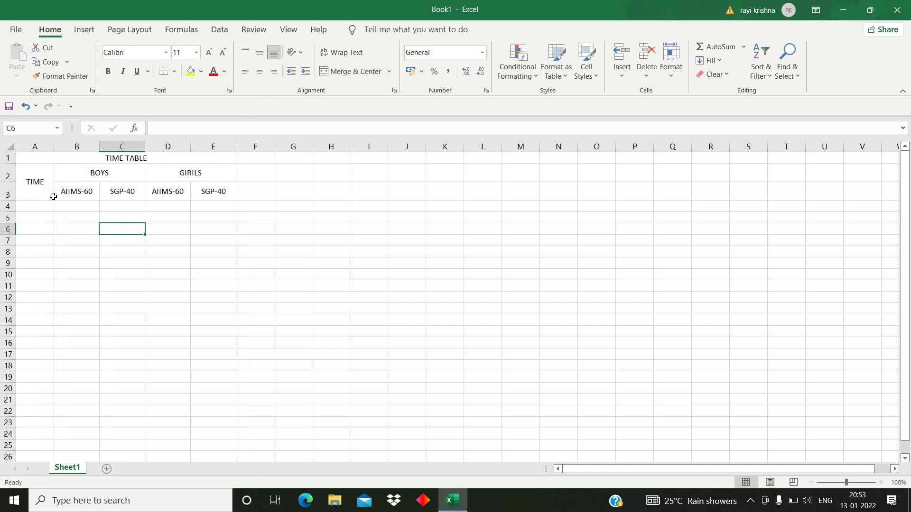
Step: Apply All Borders to the timetable range A2:E17
left_click(28, 175)
left_click_drag(27, 175, 213, 354)
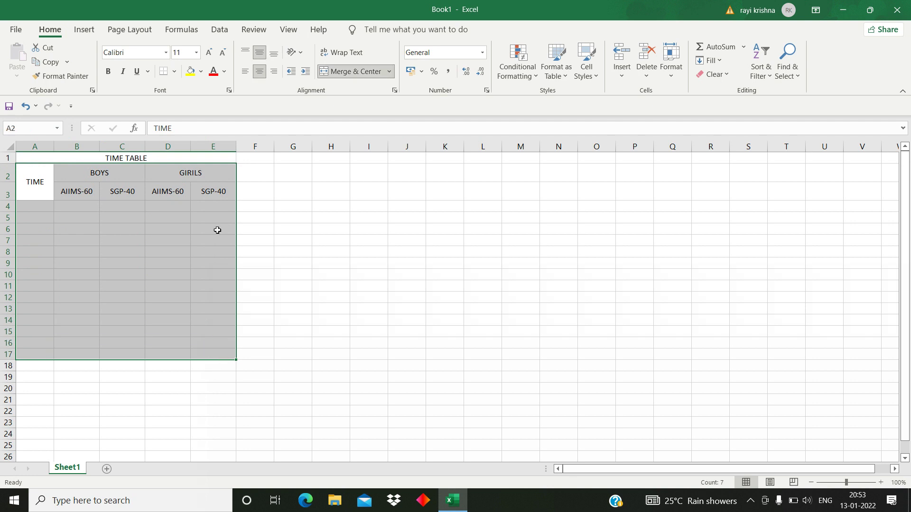
left_click(174, 74)
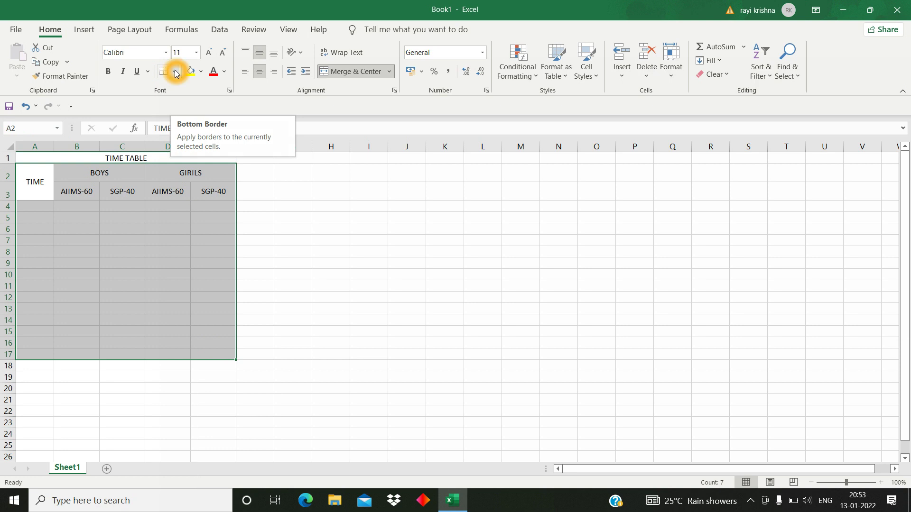
left_click(175, 73)
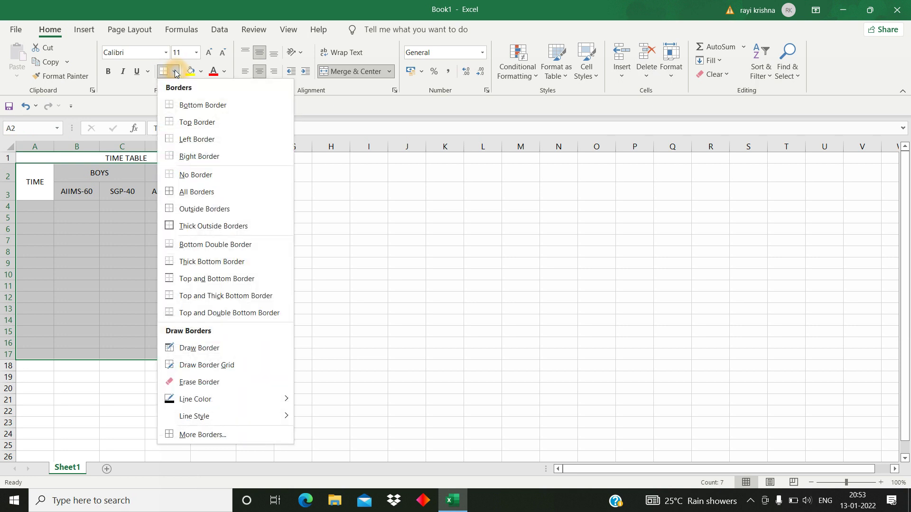
left_click(200, 193)
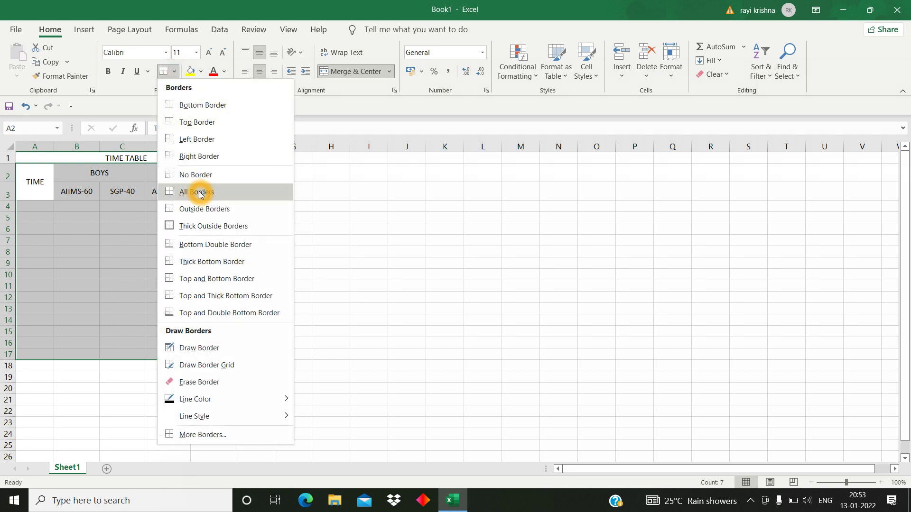
Step: Enter the first time slot, 6.30AM - 7.20AM, in A4 and widen column A to fit it
left_click(31, 207)
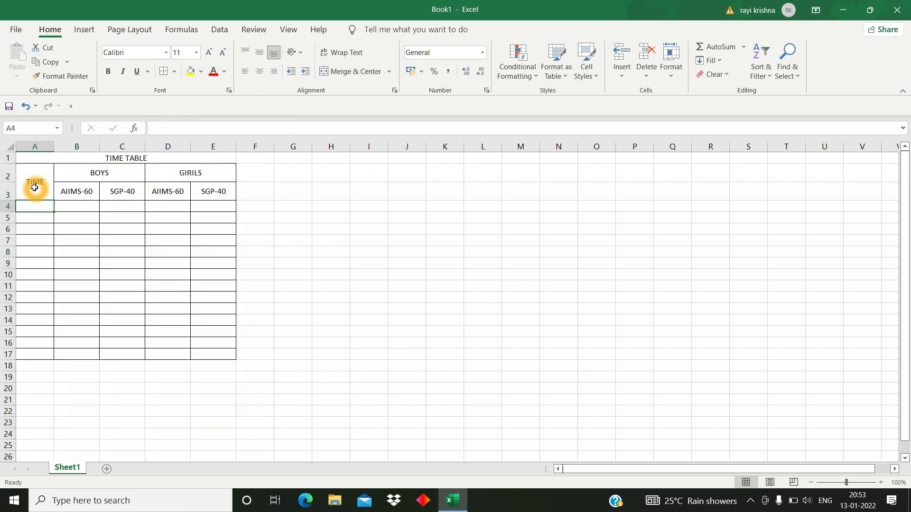
left_click_drag(54, 146, 73, 146)
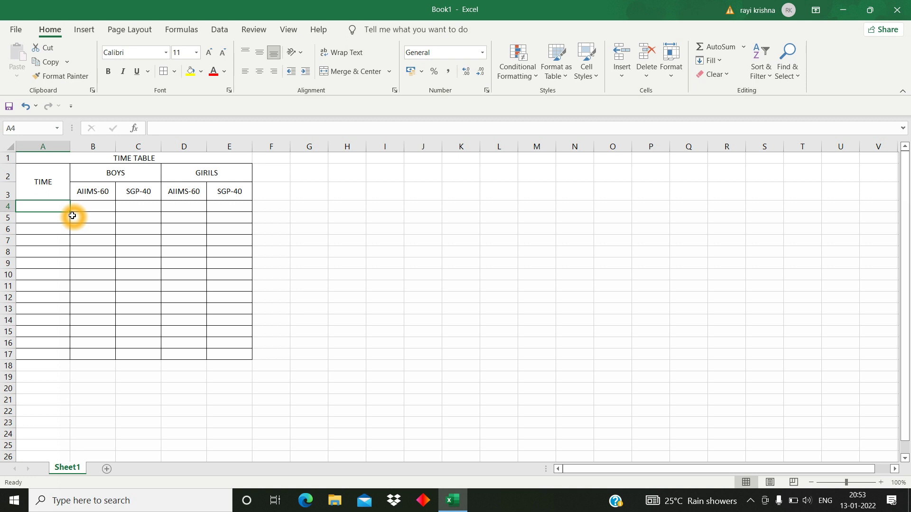
type("6.")
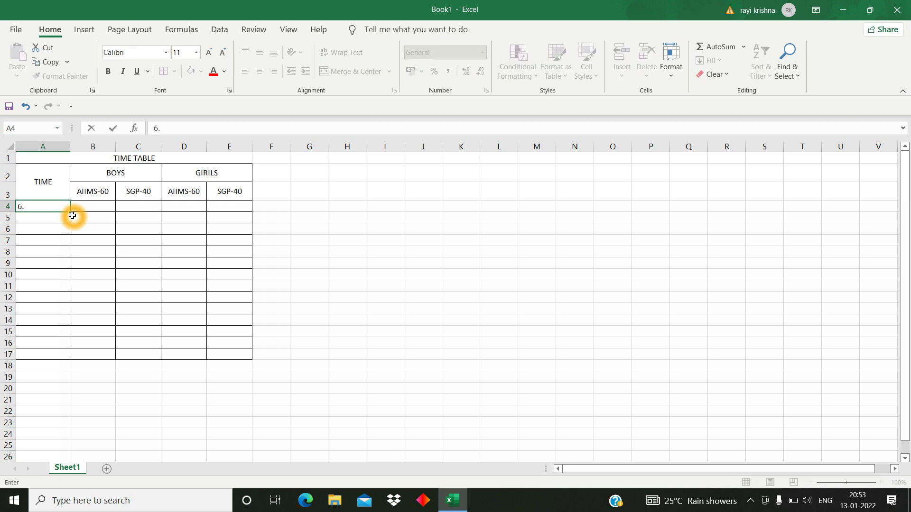
type("30AM - 7.20AM")
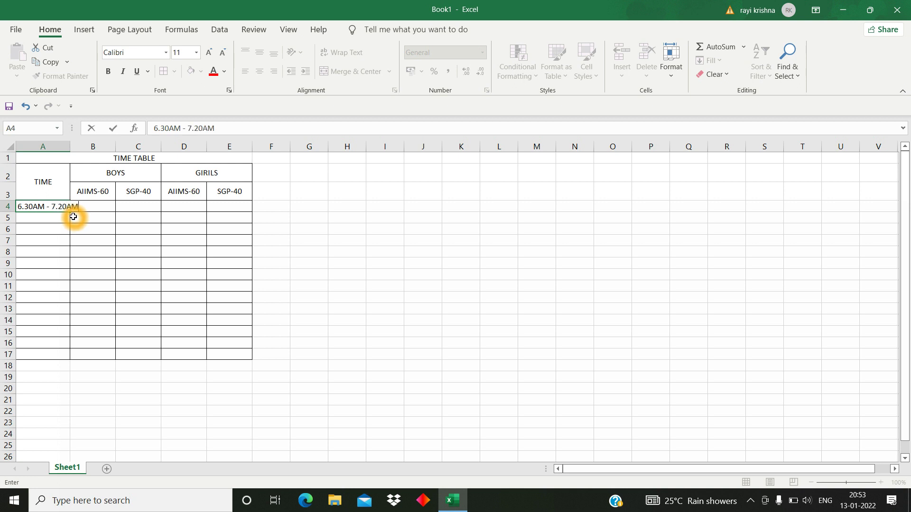
key("Return")
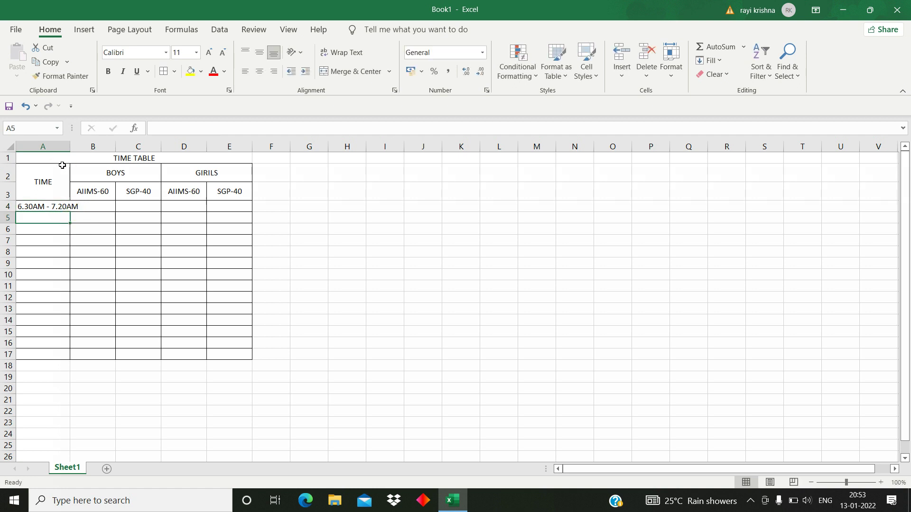
left_click_drag(71, 147, 94, 157)
Step: Copy the time slot in A4 into the remaining TIME cells A5:A17
left_click(67, 206)
key("Down")
key("Up")
key("ctrl+c")
key("Down")
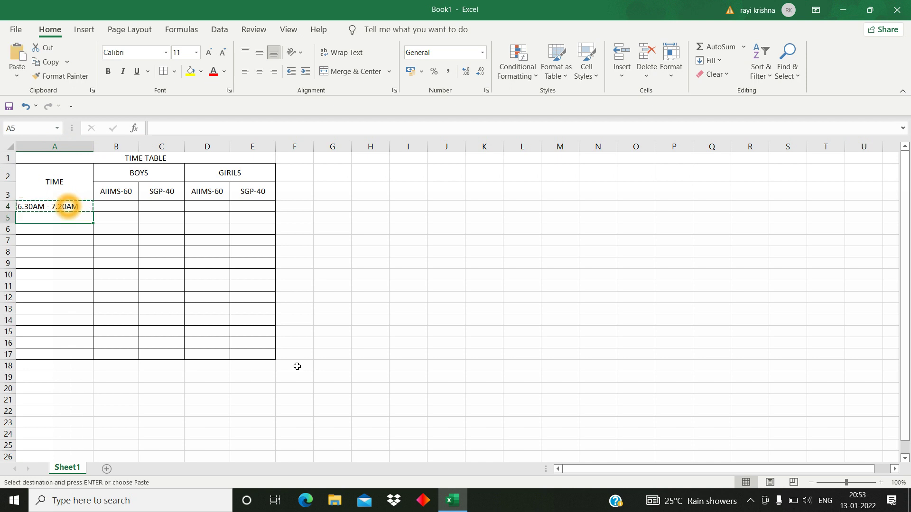
key("shift+Down")
key("shift+Down")
key("shift+Down")
key("shift+Down")
key("shift+Down")
key("shift+Down")
key("shift+Down")
key("shift+Down")
key("shift+Down")
key("shift+Down")
key("shift+Down")
key("shift+Down")
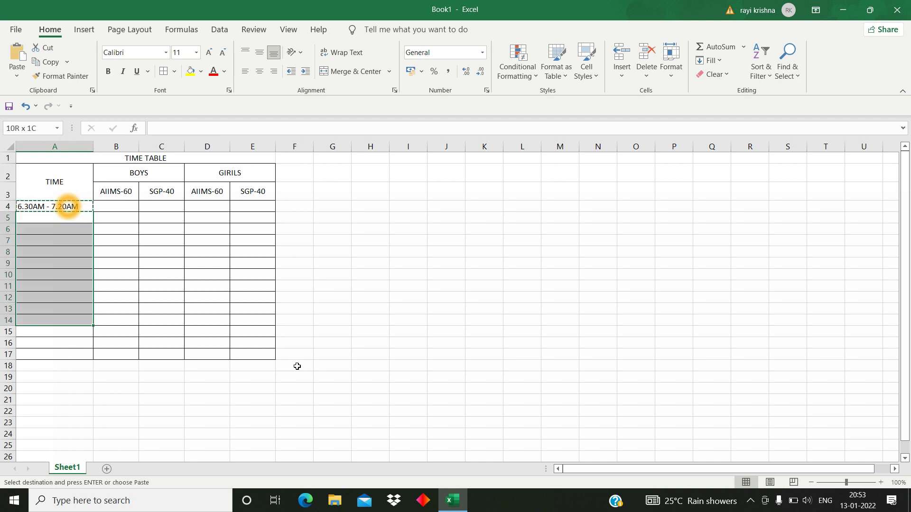
key("ctrl+v")
Step: Change the time slot in A5 to 7.20AM - 8.10AM
key("Up")
key("Down")
key("F2")
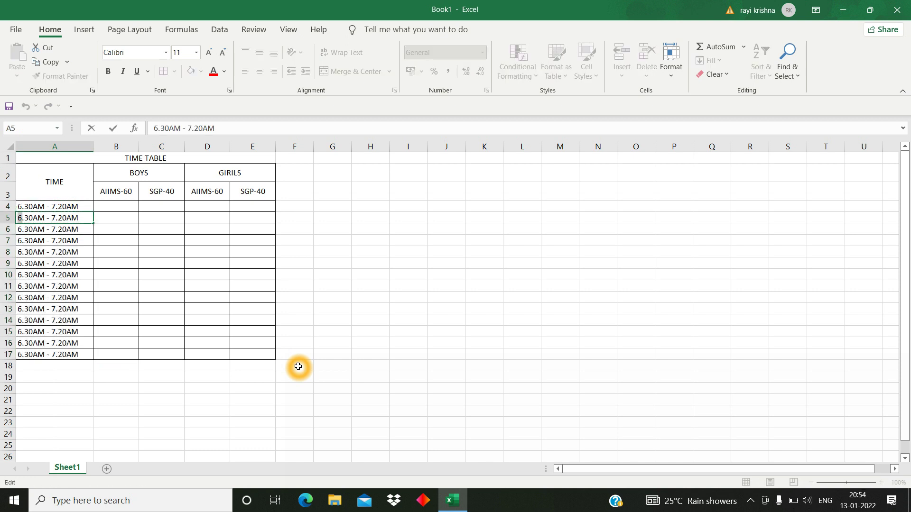
key("BackSpace")
type("7.2")
key("shift+Right")
type("8")
key("shift+Left")
key("shift+Left")
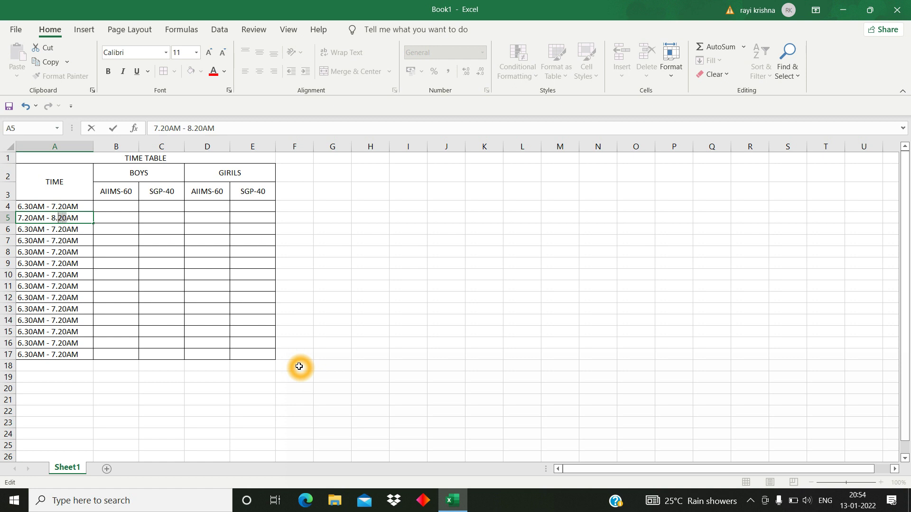
type("10")
key("Return")
Step: Change the time slot in A6 to 8.10AM - 9.30AM
key("F2")
key("Right")
type("8")
key("Left")
key("shift+Left")
type("1")
key("shift+Right")
type("9")
key("Right")
key("shift+Right")
type("3")
key("Return")
Step: Change the time slot in A7 to 9.30AM - 10.20AM
key("F2")
key("Left")
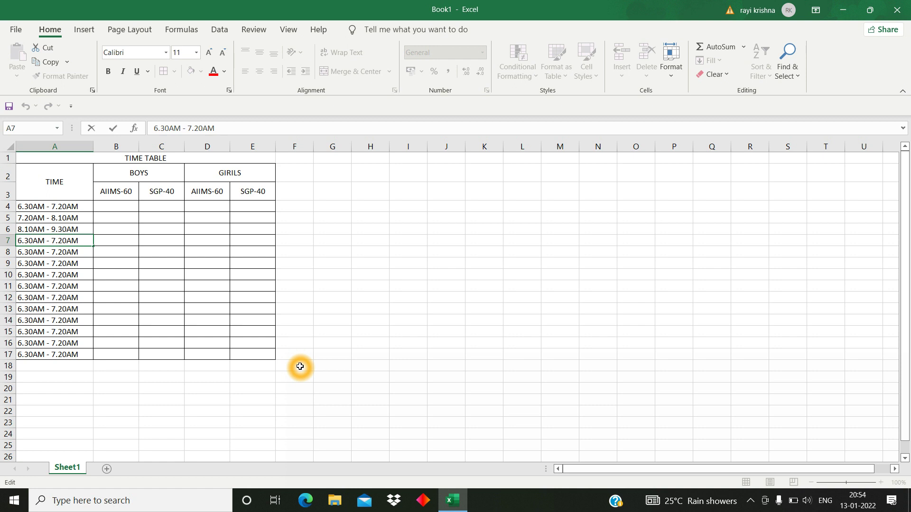
key("Right")
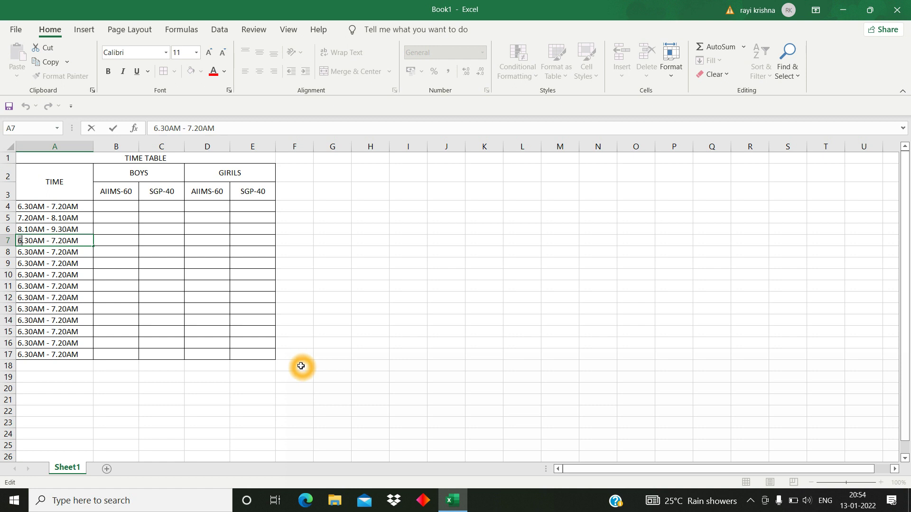
type("9")
key("Right")
key("Right")
key("Right")
key("shift+Right")
type("10")
key("Return")
Step: Change the time slot in A8 to 10.20AM - 11.10AM
key("F2")
key("Left")
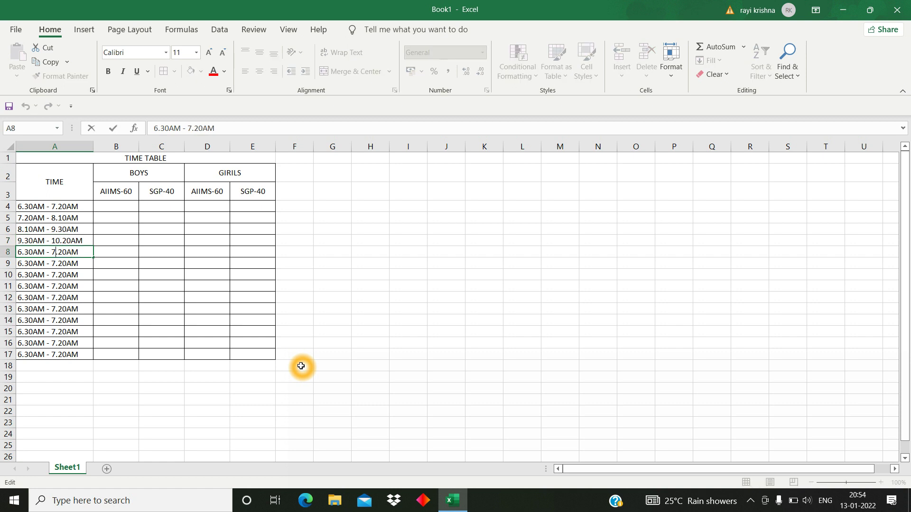
key("Right")
key("BackSpace")
type("10")
key("Right")
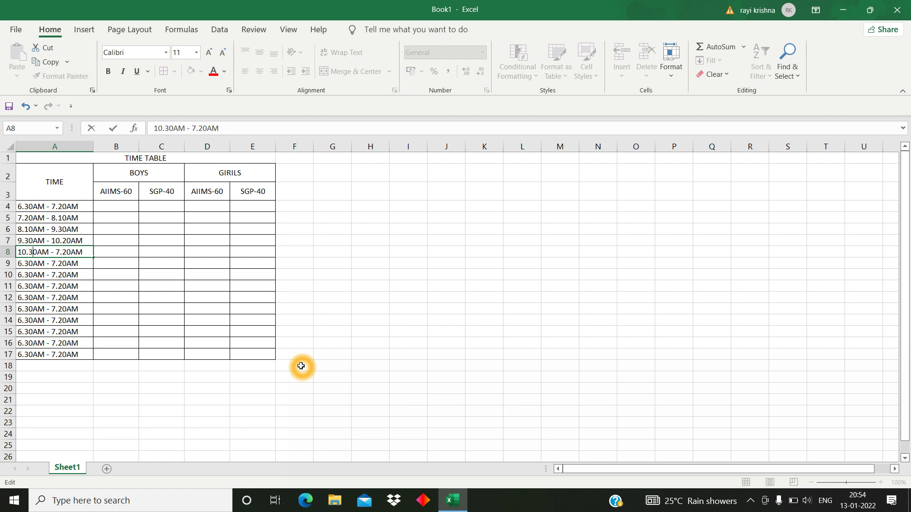
key("Right")
key("BackSpace")
type("2")
key("shift+Right")
type("11")
key("shift+Left")
type("1")
key("Return")
Step: Change the time slot in A9 to 11.10AM - 12.00AM
key("F2")
key("Home")
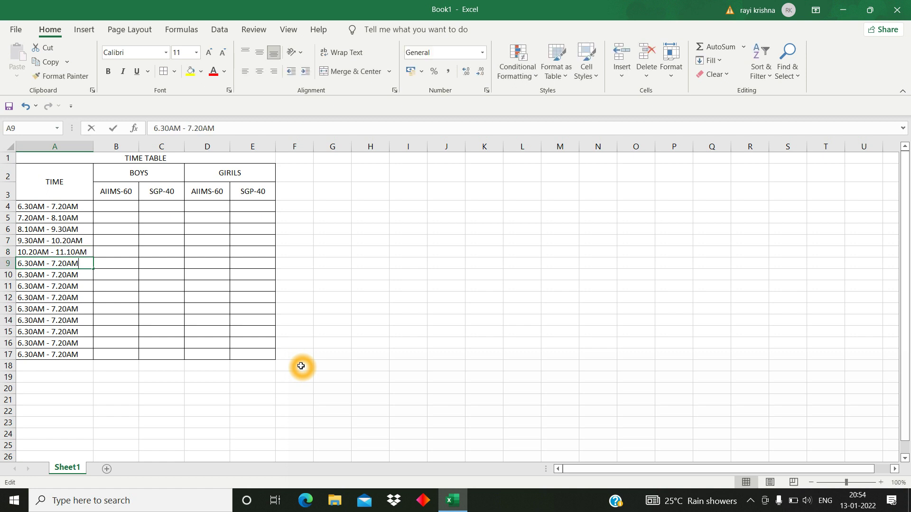
key("Right")
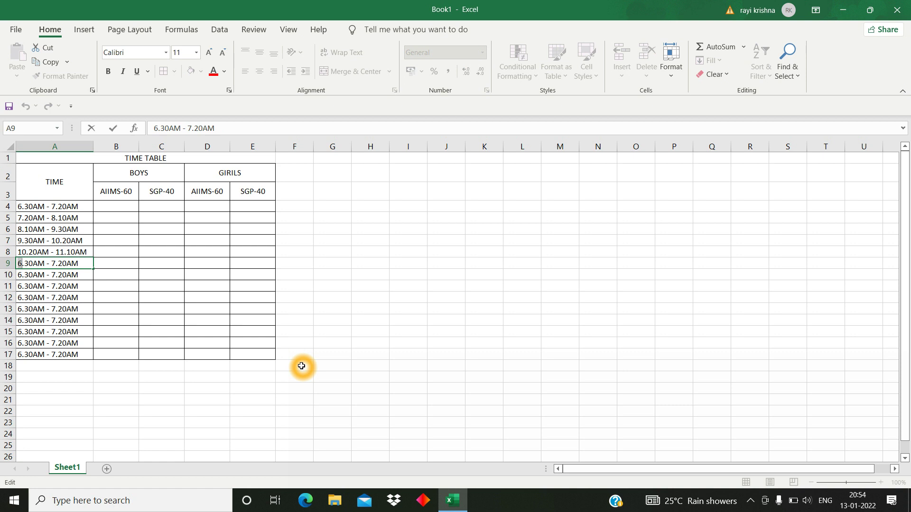
key("BackSpace")
type("11")
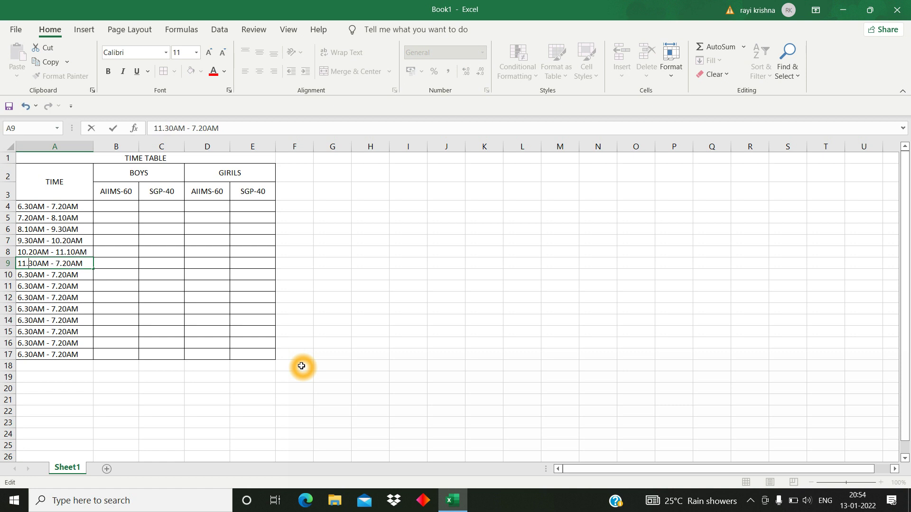
key("BackSpace")
type("1")
key("shift+Left")
type("12")
key("Right")
key("shift+Left")
type("0")
key("Return")
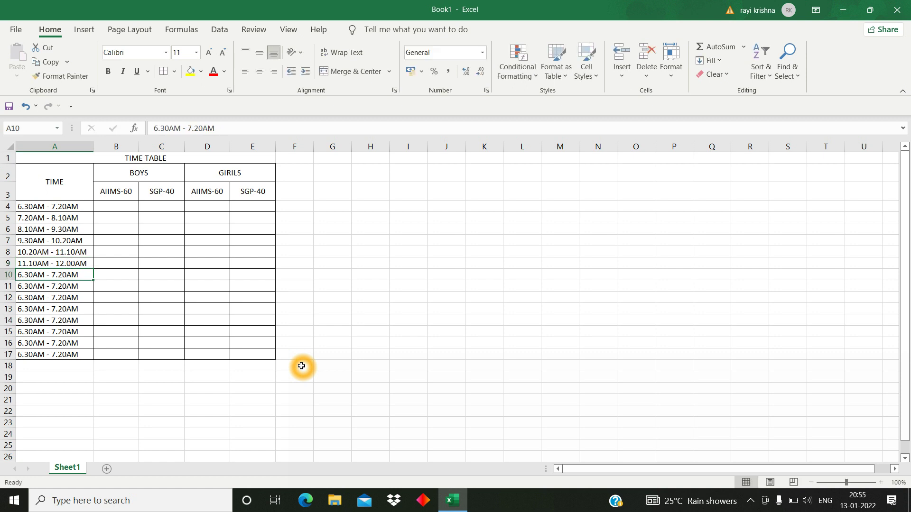
Step: Change the time slot in A10 to 12.00AM - 12.50PM
key("F2")
key("Home")
key("Right")
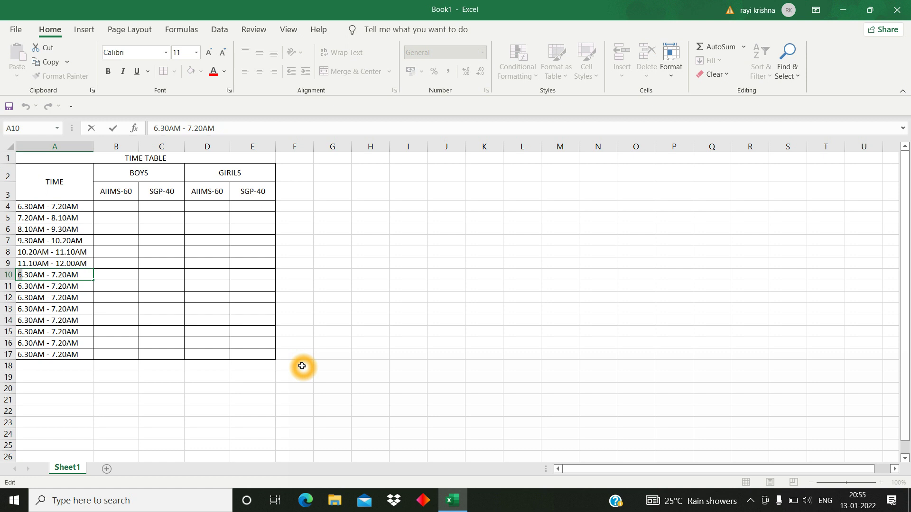
key("BackSpace")
type("12")
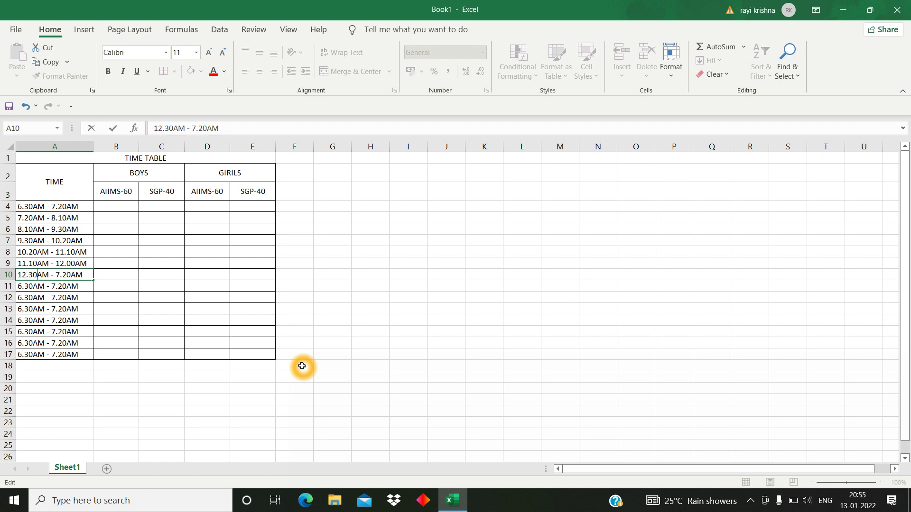
key("Right")
type("0")
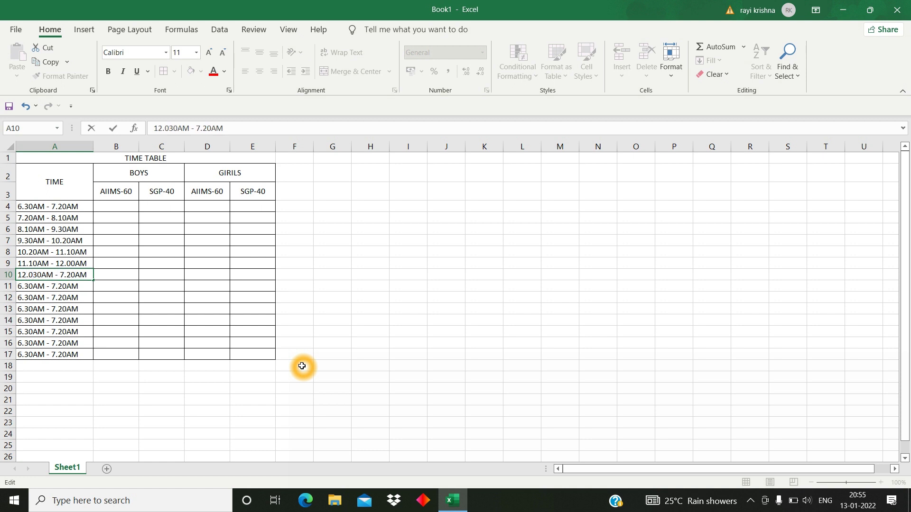
key("Delete")
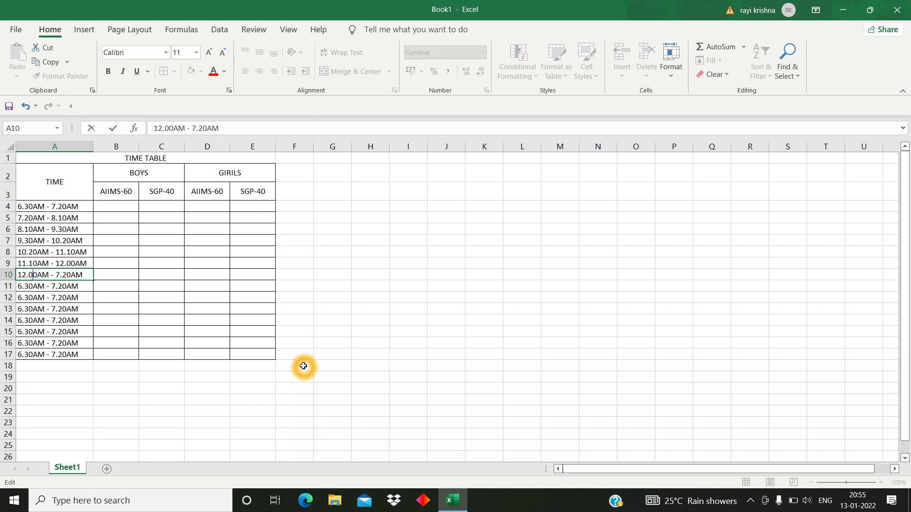
key("Right")
key("Right")
key("Right")
key("shift+Right")
type("12")
key("shift+Left")
type("5")
key("Left")
key("shift+Left")
type("P")
key("Return")
Step: Change the time slot in A11 to 2.10PM -3.00PM
key("F2")
key("Home")
key("Right")
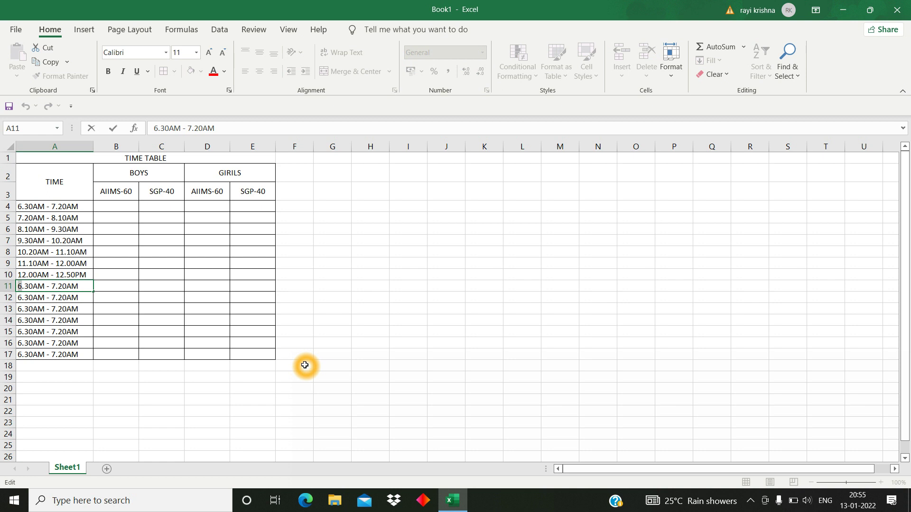
type("2")
key("shift+Right")
type("1")
key("Right")
key("shift+Right")
type("P")
key("shift+Right")
type("2")
key("shift+Left")
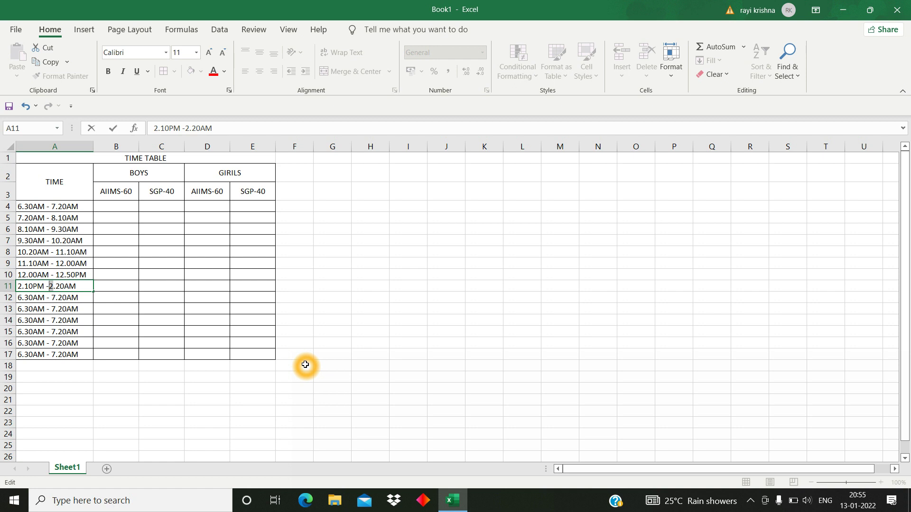
type("3")
key("Right")
key("shift+Right")
type("0")
key("Right")
key("shift+Right")
type("P")
key("Return")
Step: Change the times in the A12 slot to 3.00 and 3.50, leaving the AM suffixes as they are
key("F2")
key("Left")
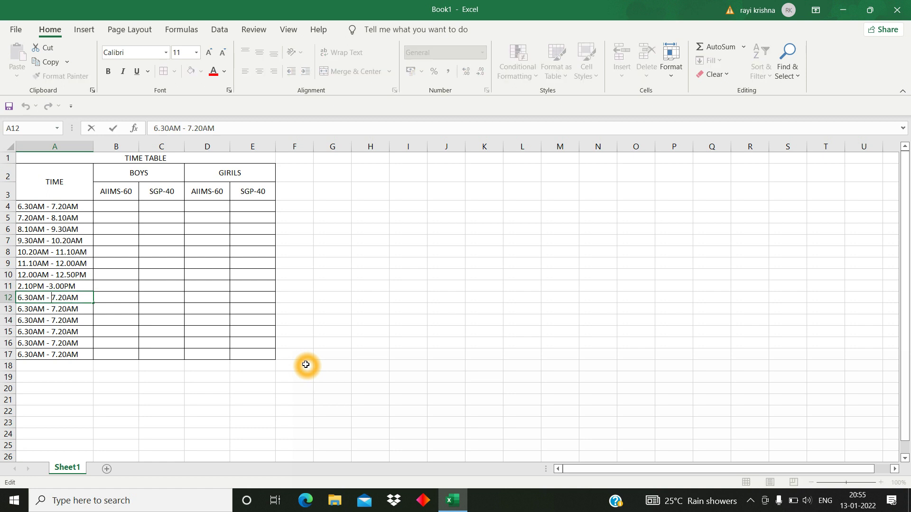
key("Right")
key("BackSpace")
type("3")
key("shift+Left")
type("5")
key("Right")
key("Right")
key("shift+Left")
key("Left")
key("Delete")
type("0")
key("shift+Left")
type("3")
key("Right")
key("shift+Right")
type("5")
key("Return")
Step: Change both AM suffixes in A12 to PM so the slot reads 3.00PM - 3.50PM
key("Up")
key("F2")
key("shift+Right")
type("P")
key("Left")
key("Left")
key("shift+Left")
type("P")
key("ctrl+Return")
Step: Copy the time slot in A12 over the remaining slots in A13:A17
key("ctrl+c")
key("Down")
key("shift+Down")
key("shift+Down")
key("shift+Down")
key("shift+Down")
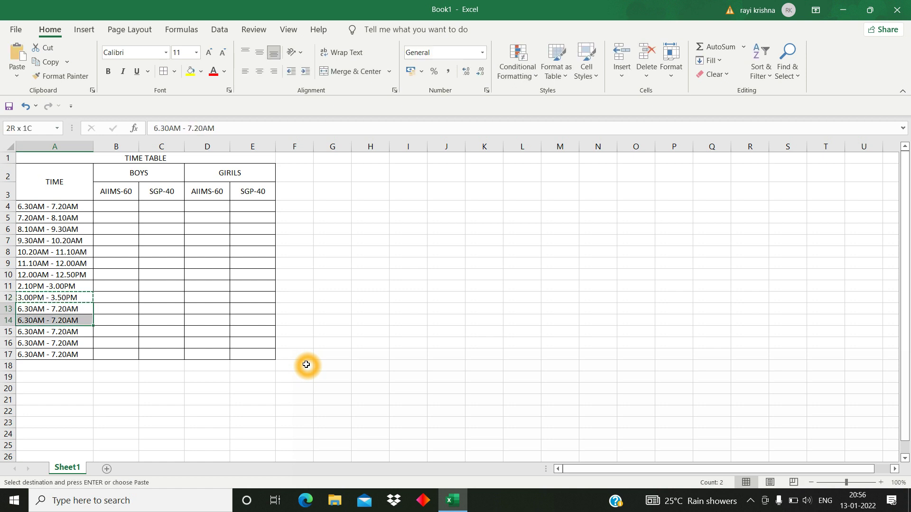
key("ctrl+v")
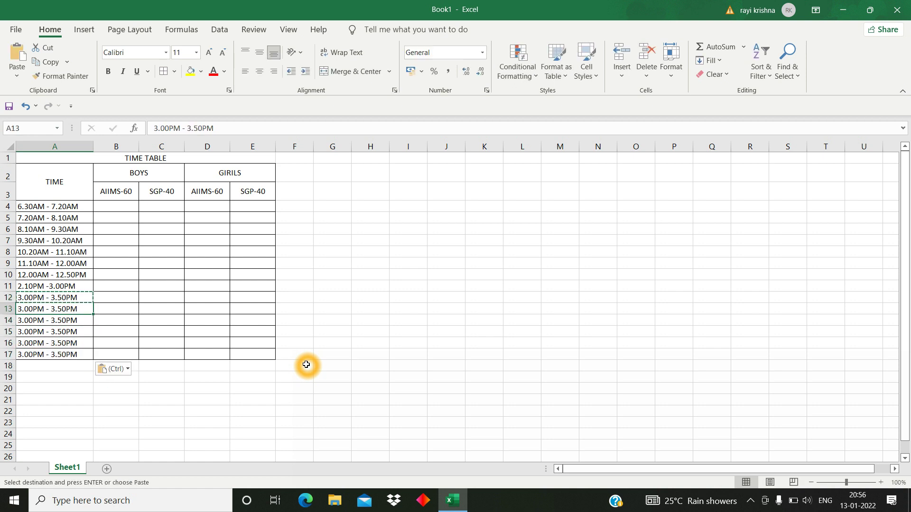
Step: Change the time slot in A13 to 3.50PM - 4.40PM
key("F2")
key("Right")
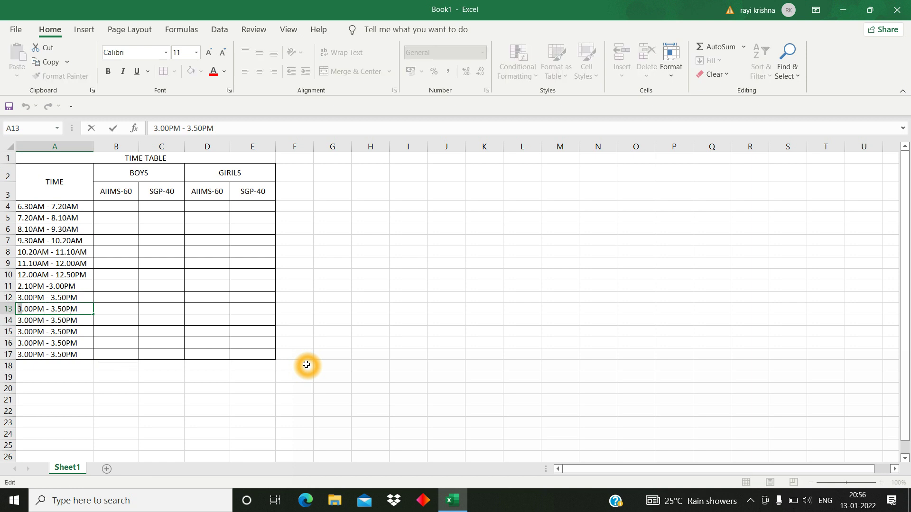
type("3")
key("shift+Left")
type("5")
key("Right")
key("Right")
key("Right")
key("shift+Right")
type("4")
key("shift+Left")
type("4")
key("Return")
Step: Change the time slot in A14 to 4.40PM - 5.30PM
key("F2")
key("Home")
key("shift+Right")
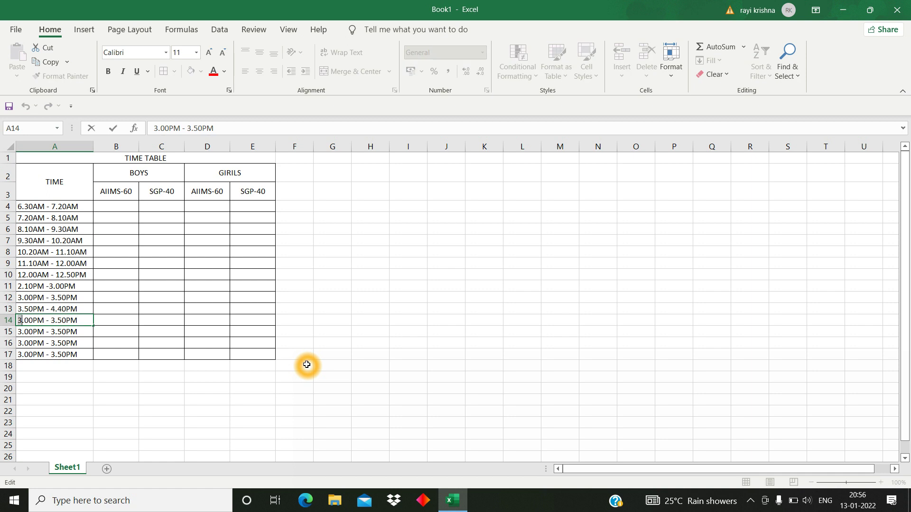
type("4")
key("Right")
key("shift+Right")
type("4")
key("shift+Right")
type("5")
key("shift+Left")
type("3")
key("Return")
Step: Change the time slot in A15 to 6.00PM - 7.00PM
key("F2")
key("Home")
key("Right")
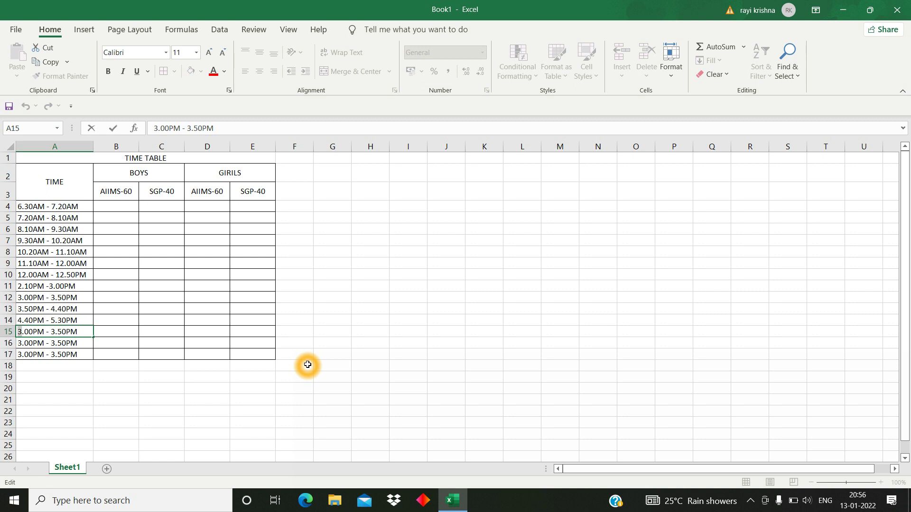
type("6")
key("Left")
key("Right")
key("Right")
key("Right")
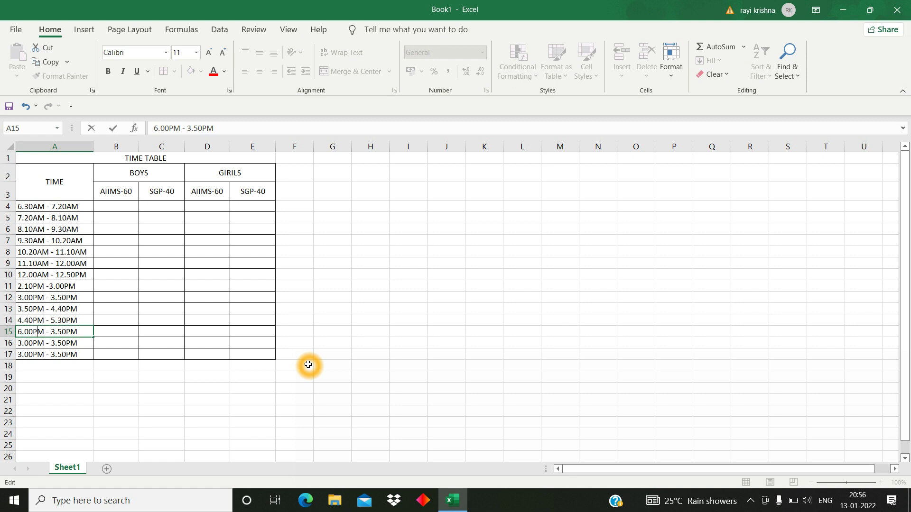
key("shift+Right")
type("7")
key("shift+Left")
type("0")
key("Return")
Step: Change the time slot in A16 to 7.00PM - 8.00PM
key("F2")
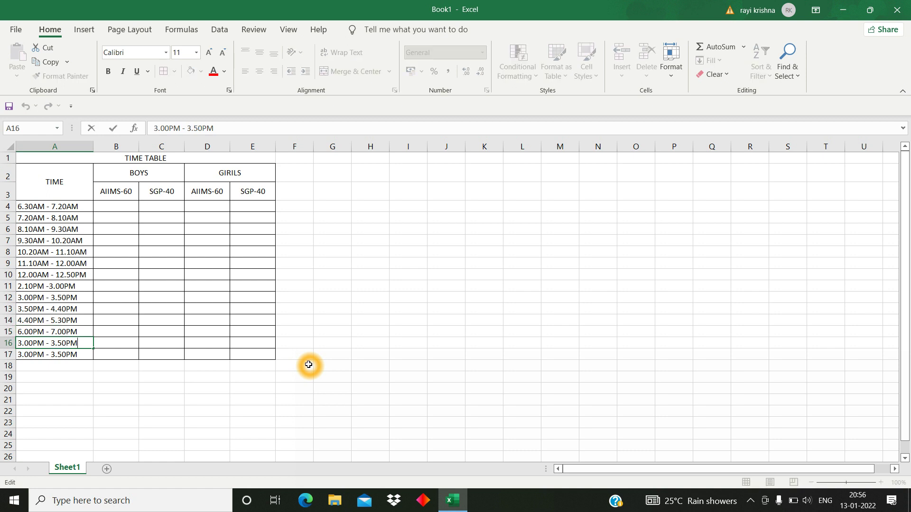
key("Home")
key("Right")
key("BackSpace")
type("7")
key("Right")
key("Right")
key("shift+Left")
type("8")
key("Right")
key("shift+Right")
type("0")
key("Return")
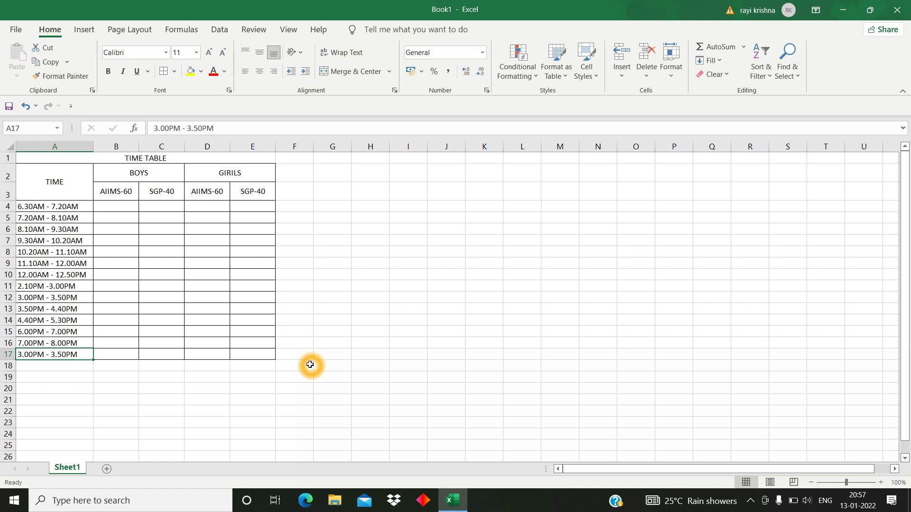
Step: Change the time slot in A17 to 8.30PM - 9.15PM
key("F2")
key("Left")
key("shift+Right")
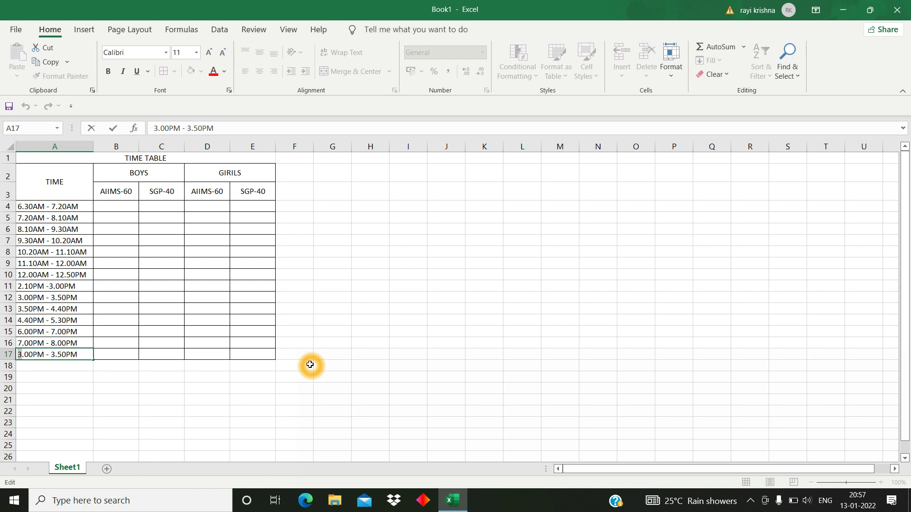
type("8")
key("shift+Left")
type("3")
key("Right")
key("shift+Right")
type("9")
key("Right")
key("shift+Right")
type("15")
key("Delete")
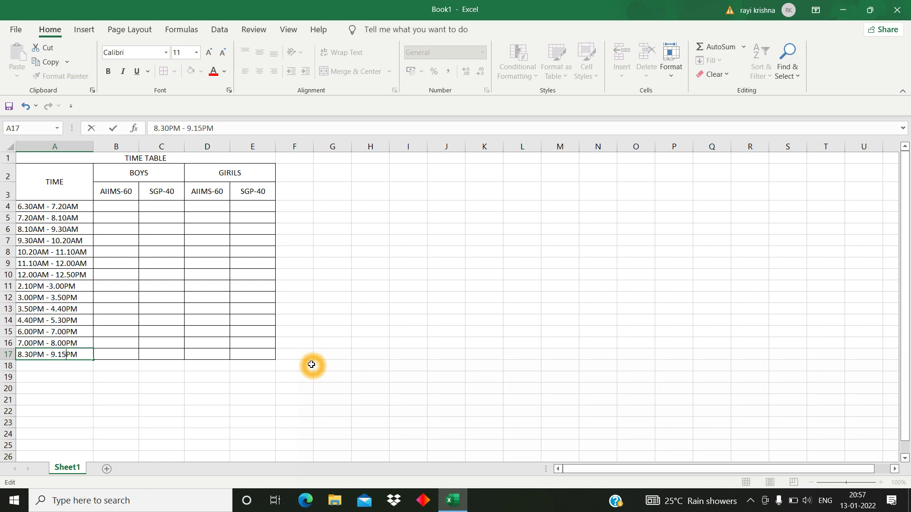
key("Return")
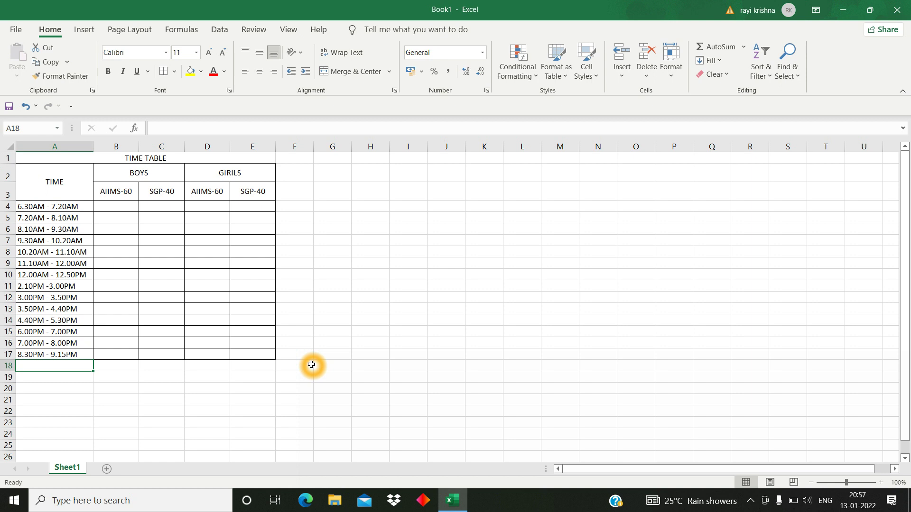
Step: Fill row 18 with the contents and borders of row 17, and change its time slot to 9.15PM - 10.00PM
key("shift+space")
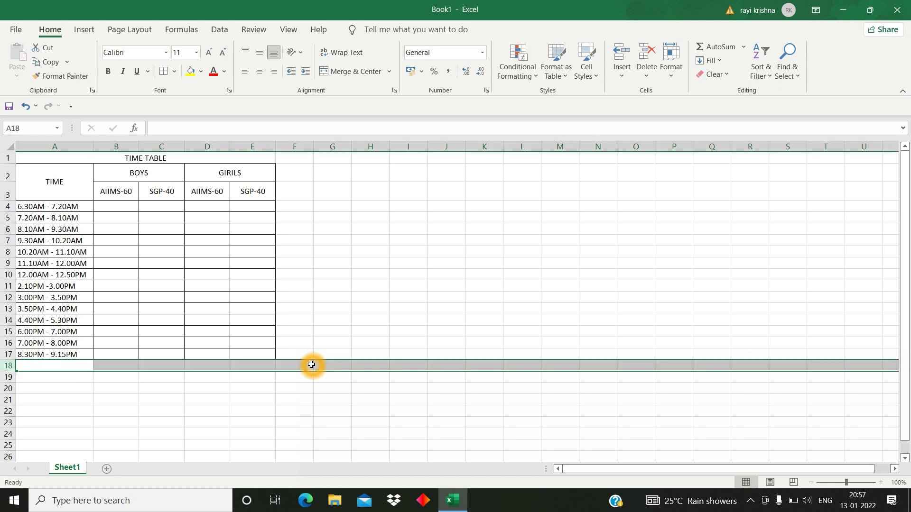
key("ctrl+d")
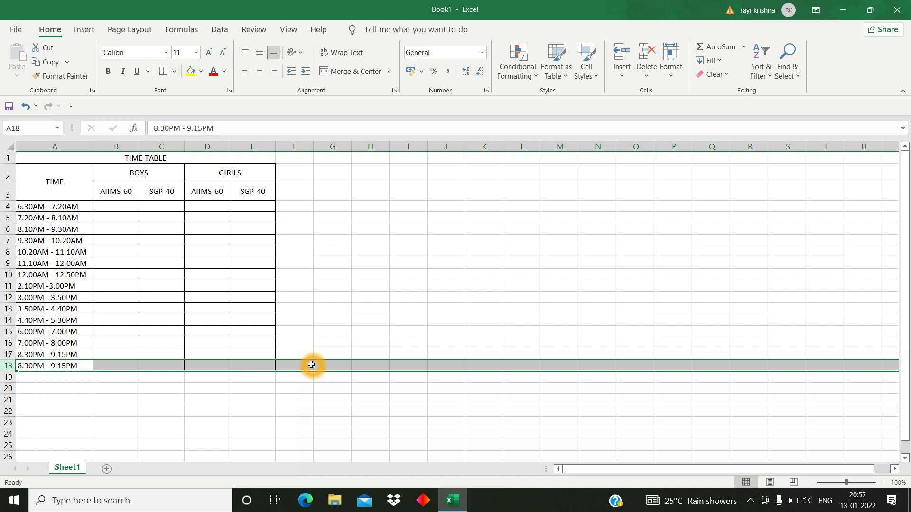
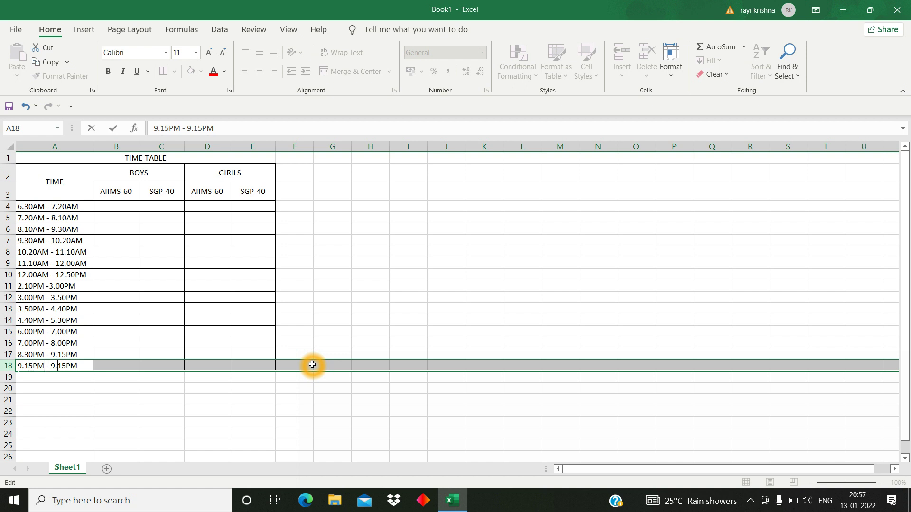
type("10.0")
key("Tab")
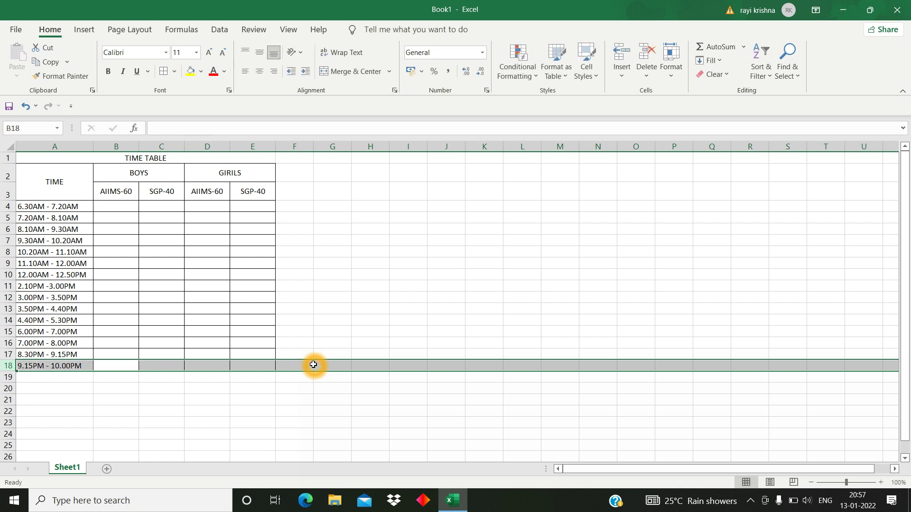
Step: Center the time slots in column A horizontally
left_click(68, 145)
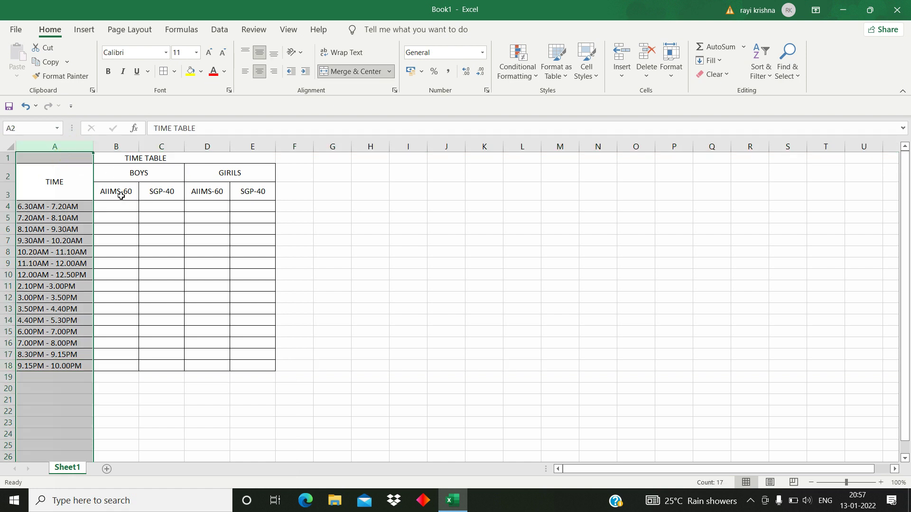
left_click(259, 75)
left_click(258, 75)
Step: Enter the subjects BOTANY, ZOOLOGY, PHYSICS and CHEMISTRY in B4:E4 for the first time slot
left_click(118, 208)
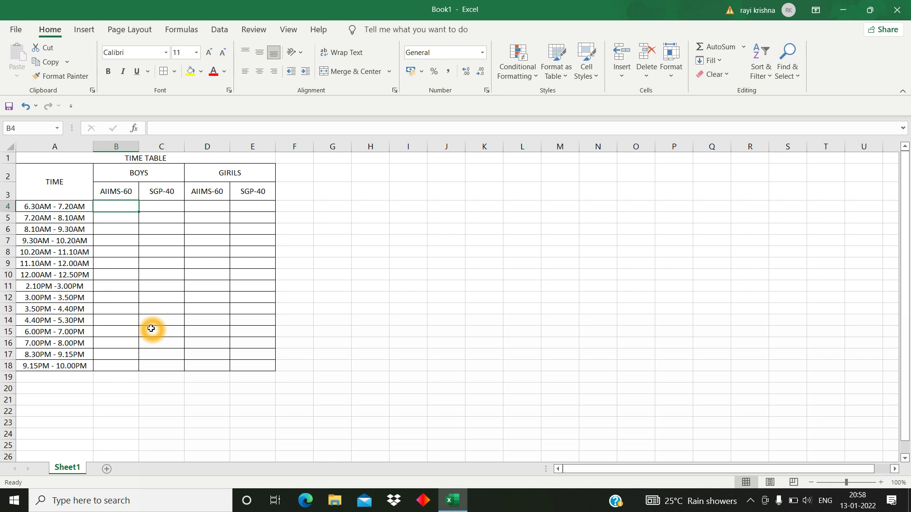
type("BOTANY")
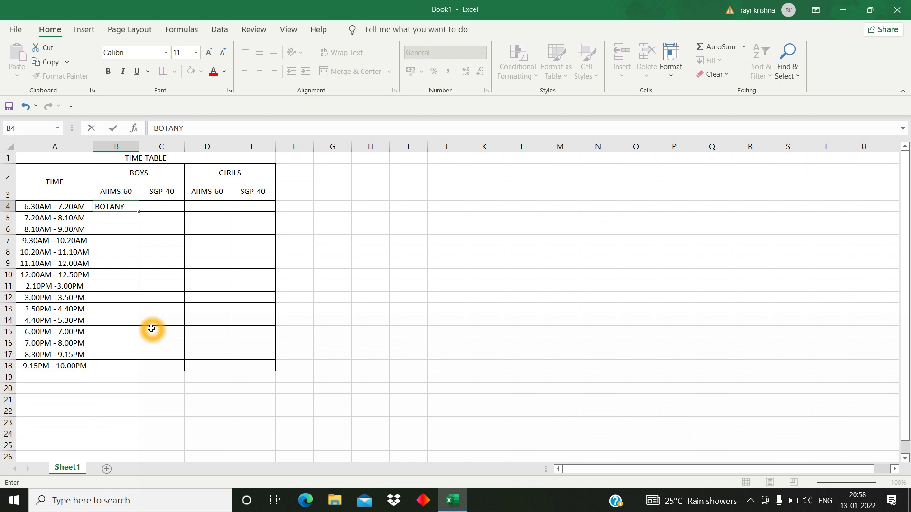
key("Tab")
type("ZOOLOGY")
key("Tab")
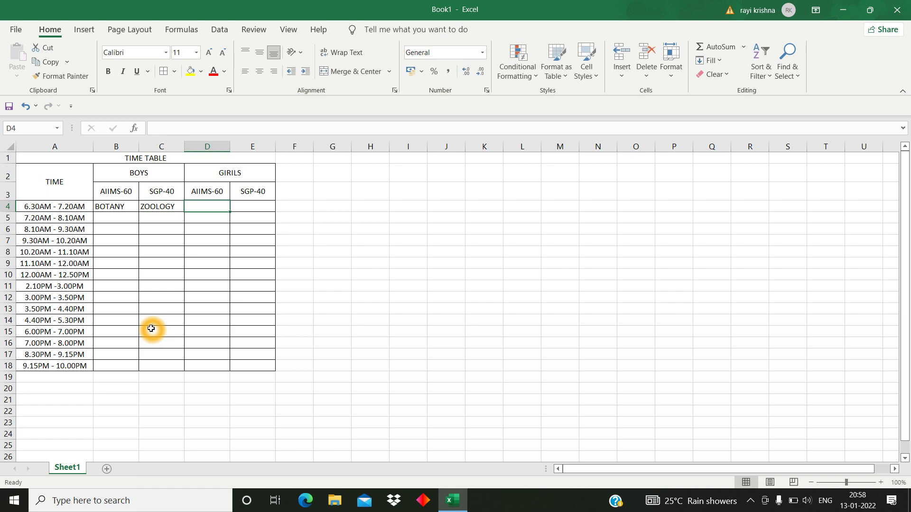
type("PHYSICS")
key("Tab")
type("CHE")
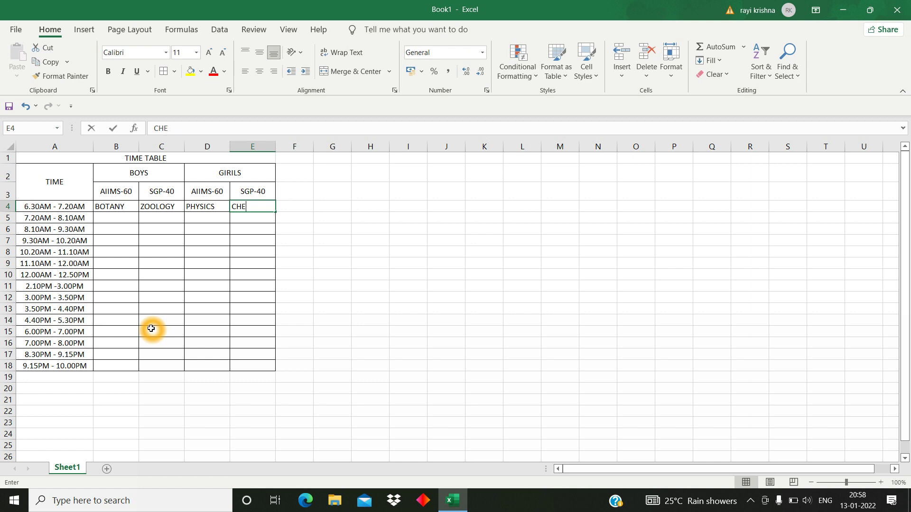
type("MISTRY")
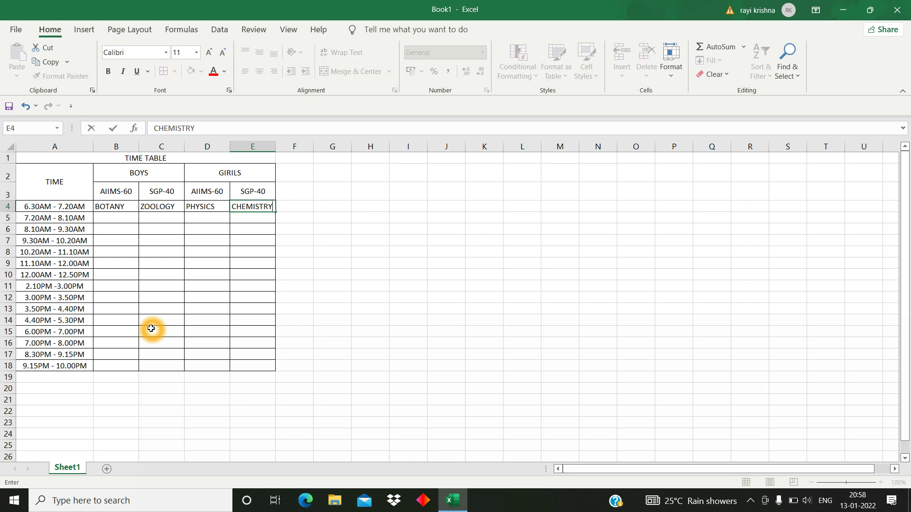
key("Return")
Step: Re-enter CHEMISTRY in E4
key("Up")
key("Right")
key("Right")
key("Right")
key("Up")
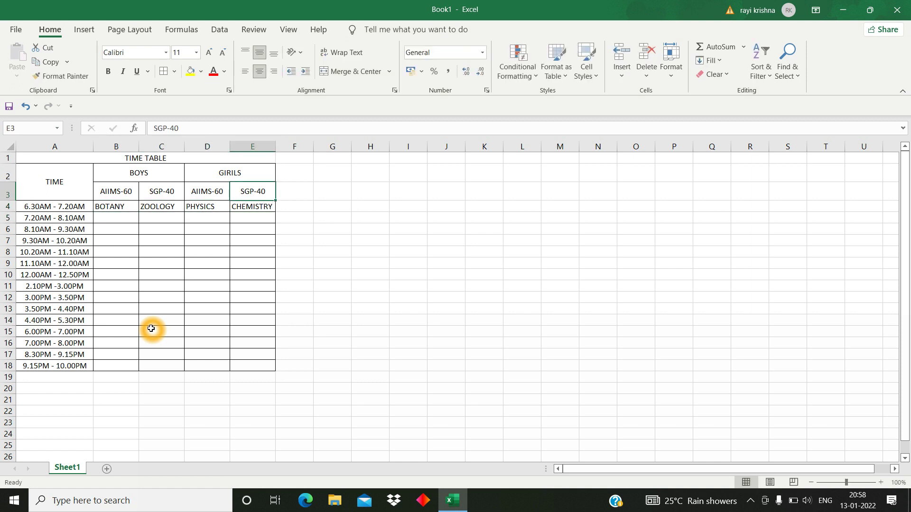
key("Left")
key("Right")
key("Down")
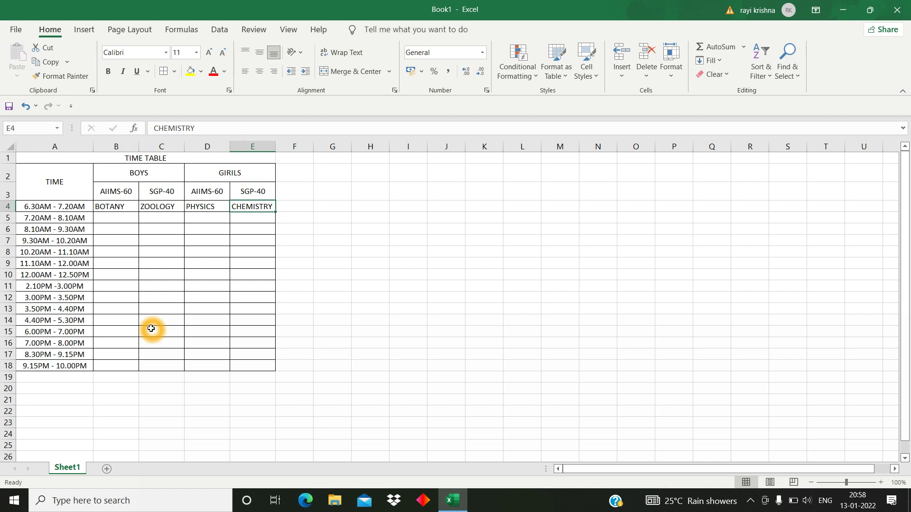
type("CHEMIS")
key("Return")
key("Up")
key("Left")
key("Left")
key("Right")
key("Right")
key("Left")
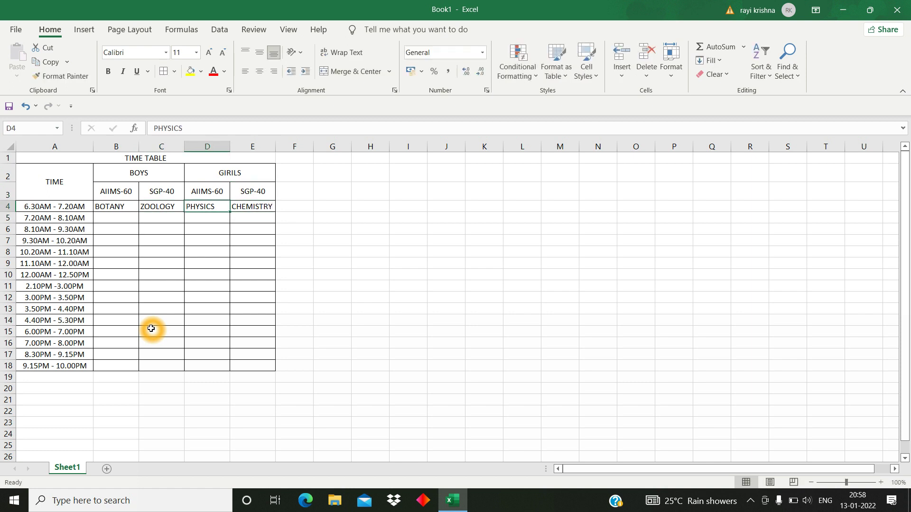
Step: Enter the subjects MATHS-1A, MATHS-1B, PHYSICS and CHEMISTRY in B5:E5 for the 7.20AM - 8.10AM slot
key("Left")
key("Left")
key("Left")
key("Down")
key("Right")
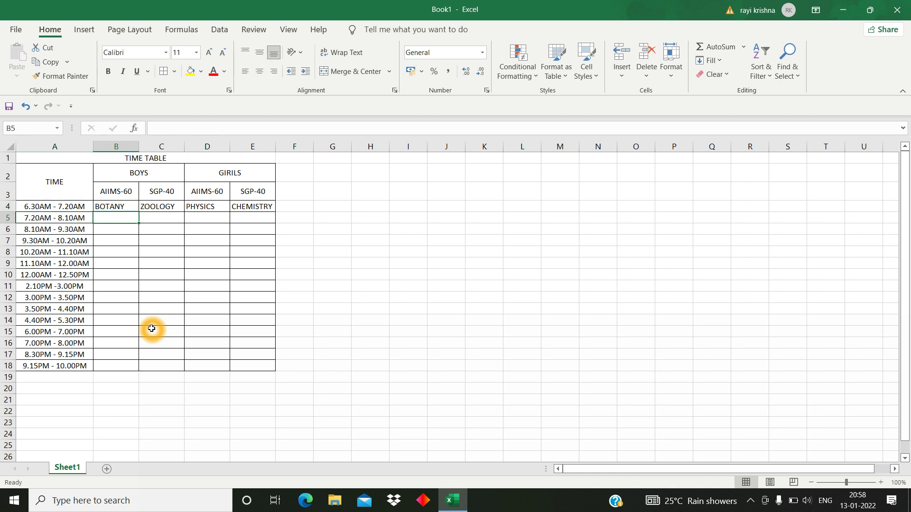
type("MATHS")
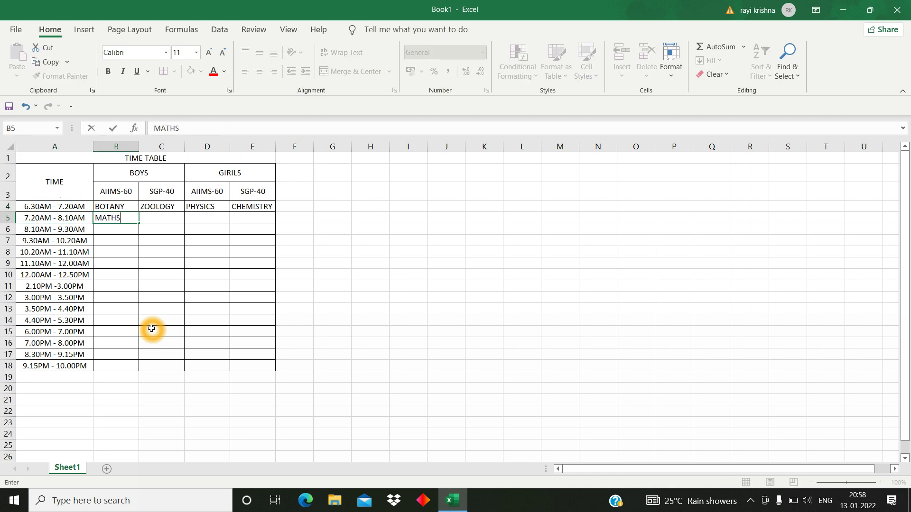
type("-1A")
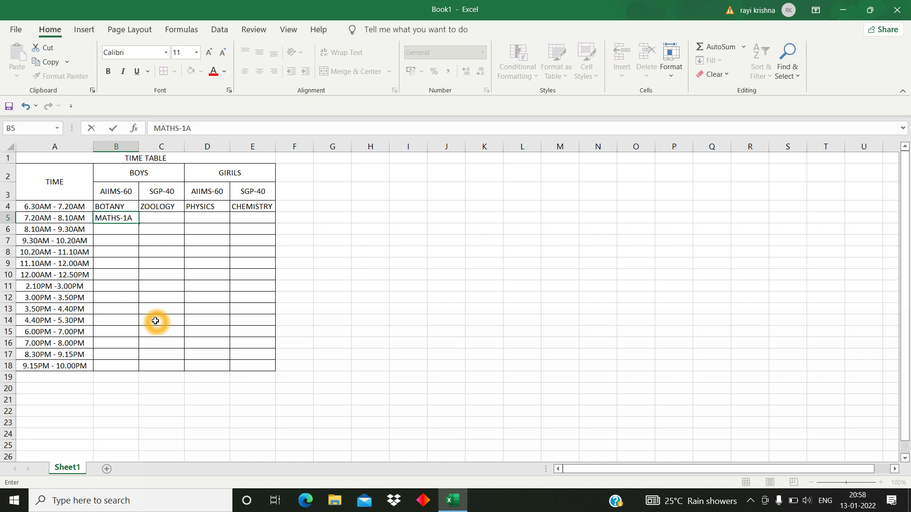
key("Right")
type("MATHS-")
key("Right")
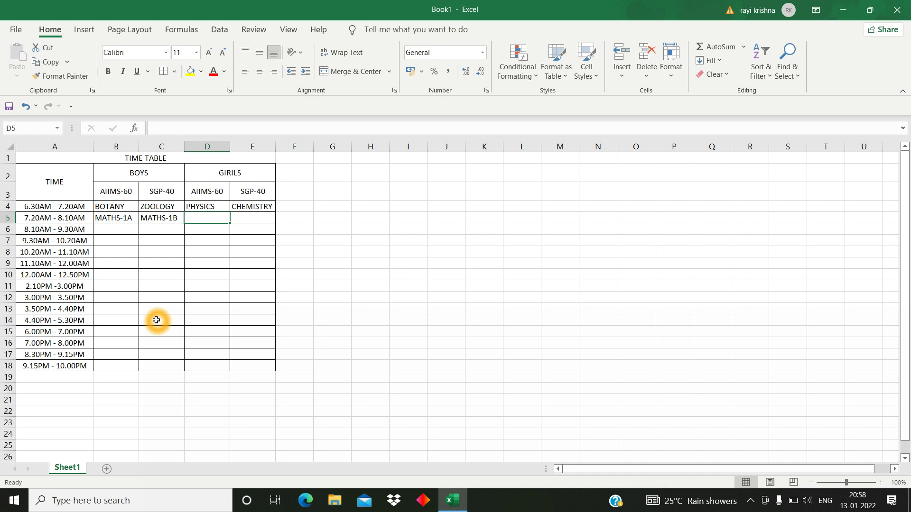
type("PHYSICS")
key("Right")
type("CHE")
key("Return")
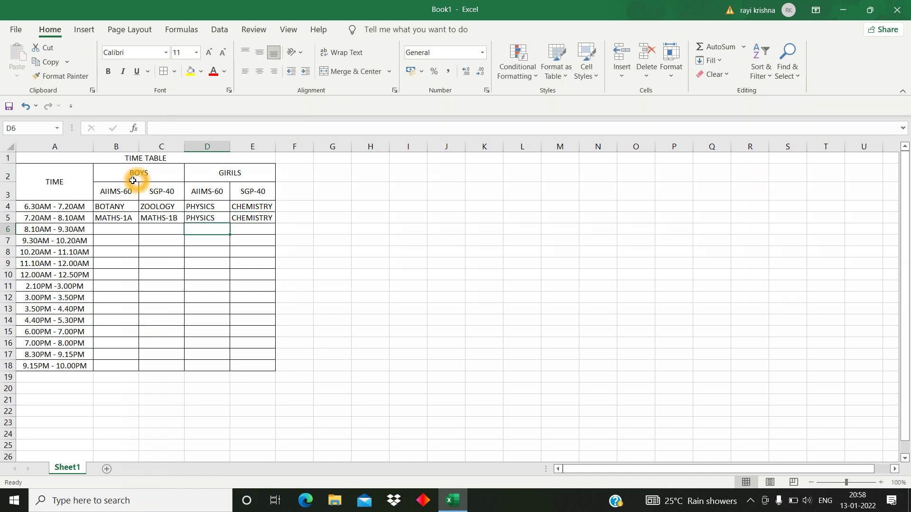
Step: Copy BOTANY from B4 into B8:B9 and ZOOLOGY and MATHS-1B from C4:C5 into C8:C9
left_click(110, 202)
key("ctrl+c")
left_click_drag(116, 252, 116, 264)
key("ctrl+v")
left_click_drag(155, 206, 118, 286)
key("ctrl+c")
key("ctrl+v")
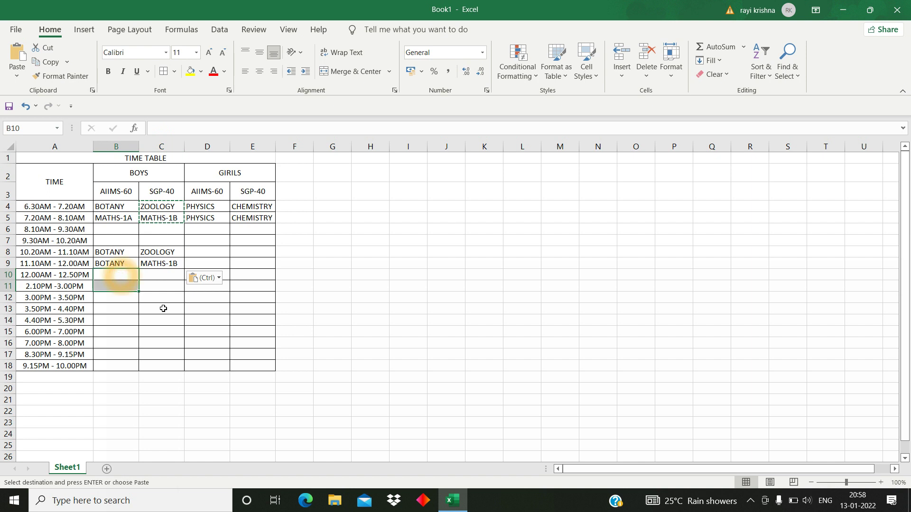
left_click(107, 265)
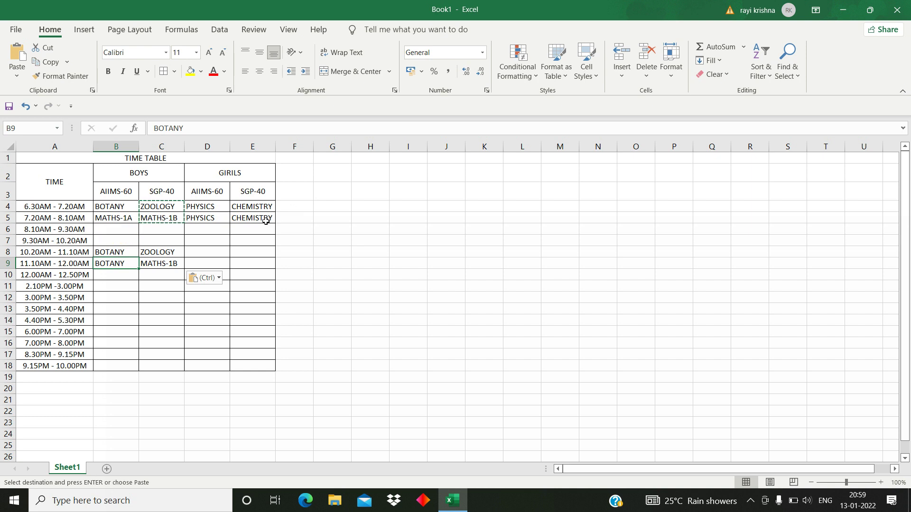
Step: Copy CHEMISTRY from E4:E5 into D11:E12 for the 2.10PM and 3.00PM slots of both girls' sections
left_click_drag(261, 212, 260, 221)
key("ctrl+c")
left_click(229, 288)
left_click_drag(229, 288, 253, 288)
key("ctrl+v")
left_click(226, 331)
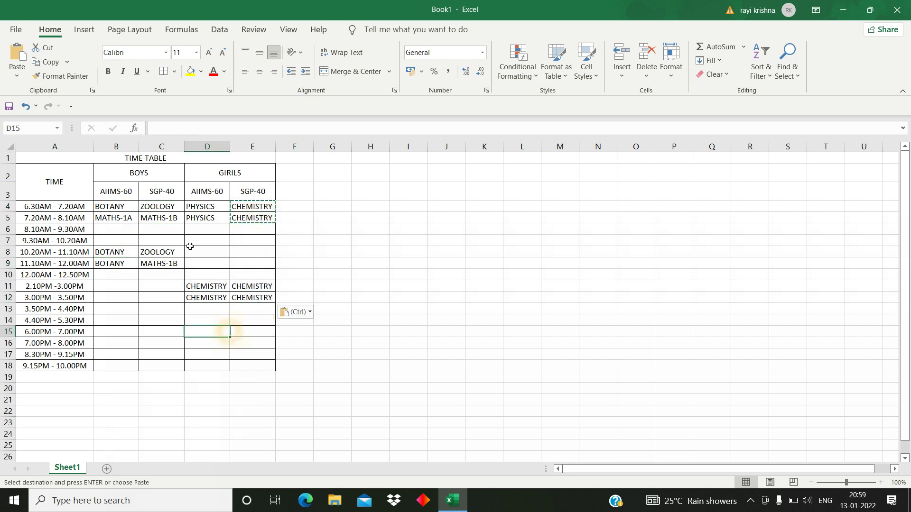
Step: Copy ZOOLOGY from C4 into C7 and D7 for the 9.30AM - 10.20AM slot
left_click_drag(151, 210, 153, 219)
left_click(155, 207)
key("ctrl+c")
left_click(161, 240)
key("ctrl+v")
left_click(205, 255)
left_click(205, 256)
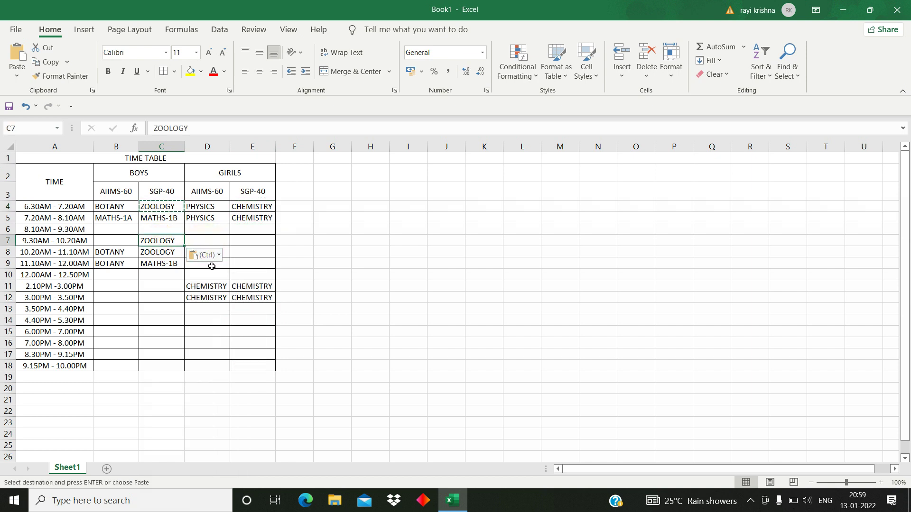
left_click(210, 242)
key("ctrl+v")
Step: Paste the copied ZOOLOGY into B13 and B11 in the boys' AIIMS-60 column
left_click(116, 309)
key("ctrl+v")
left_click(122, 286)
key("ctrl+v")
left_click(158, 351)
left_click(117, 207)
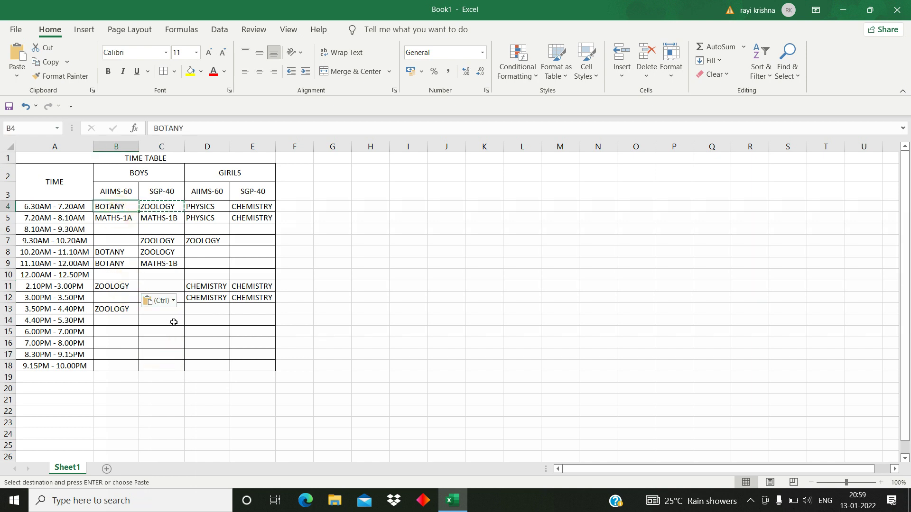
left_click(159, 301)
left_click(275, 328)
left_click(202, 331)
key("ctrl+c")
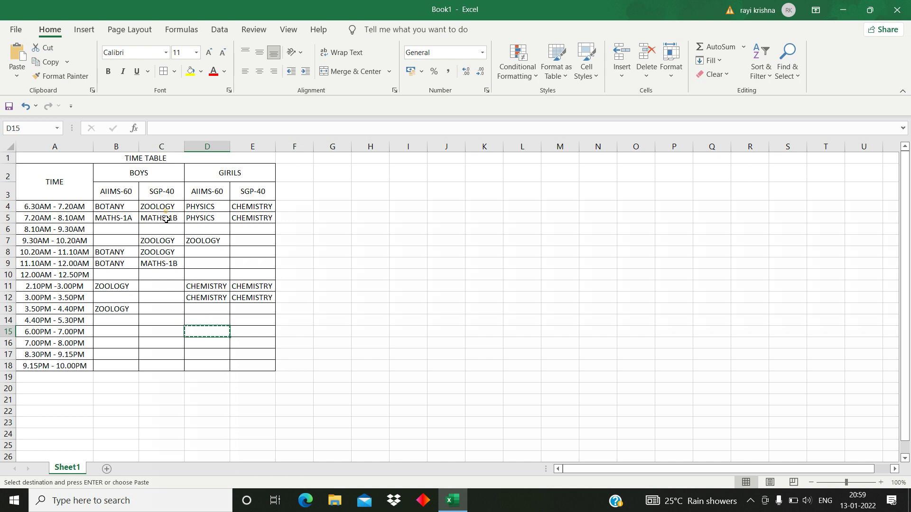
Step: Copy ZOOLOGY and MATHS-1B from C4:C5 into E14:E17 so that the pair repeats twice
left_click_drag(162, 207, 164, 218)
key("ctrl+c")
left_click_drag(247, 319, 249, 353)
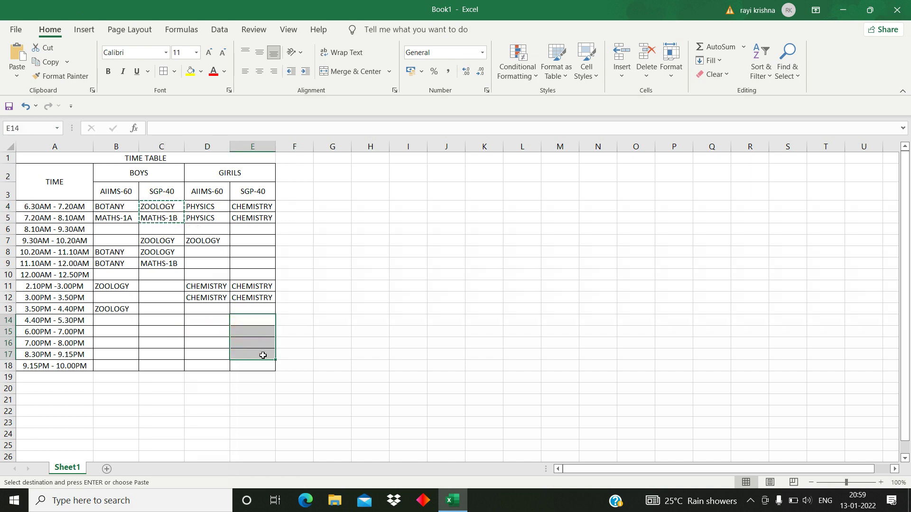
key("ctrl+v")
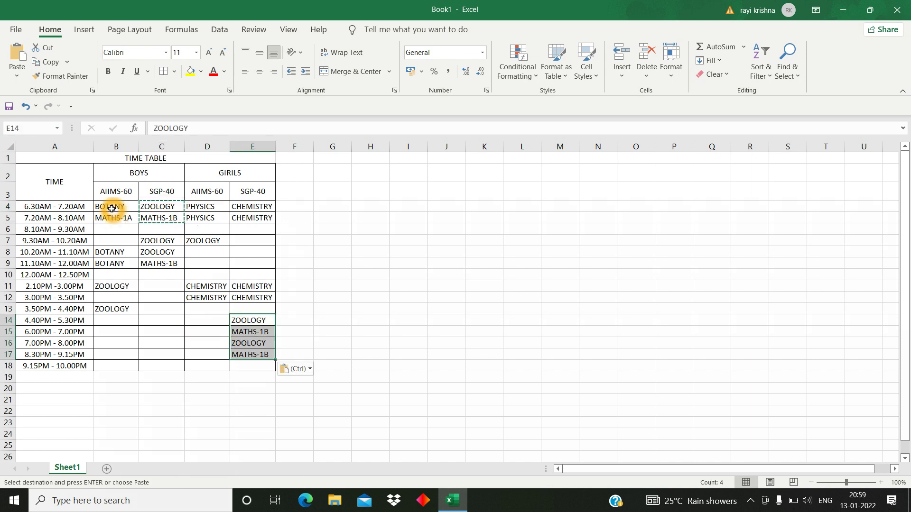
Step: Copy BOTANY and MATHS-1A from B4:B5 into C12:C13 of the boys' SGP-40 column
left_click_drag(114, 207, 115, 218)
key("ctrl+c")
left_click_drag(162, 299, 164, 338)
key("ctrl+v")
Step: Copy the three subjects in C7:C9 into E6:E8 of the girls' SGP-40 column
left_click_drag(154, 239, 157, 263)
key("ctrl+c")
left_click_drag(249, 230, 251, 252)
key("ctrl+v")
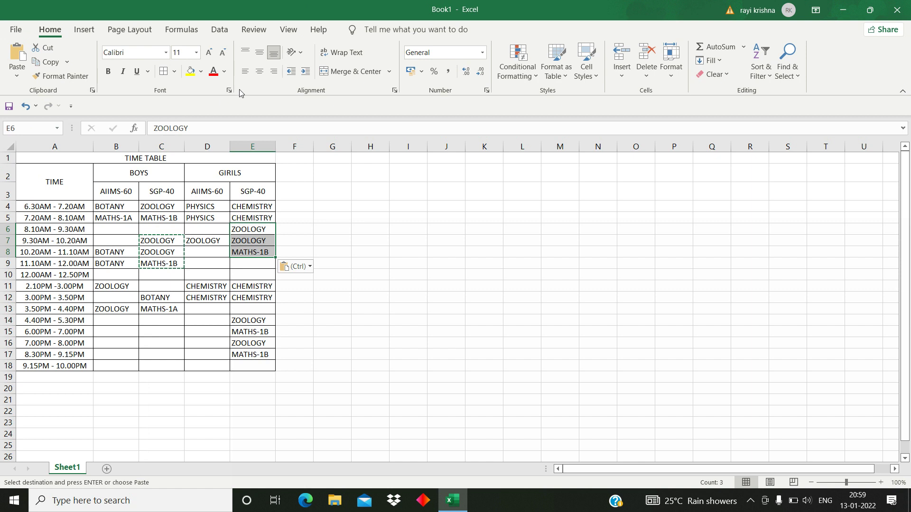
Step: Copy PHYSICS from D4:D5 into D14:D15 of the girls' AIIMS-60 column
left_click_drag(192, 207, 194, 218)
key("ctrl+c")
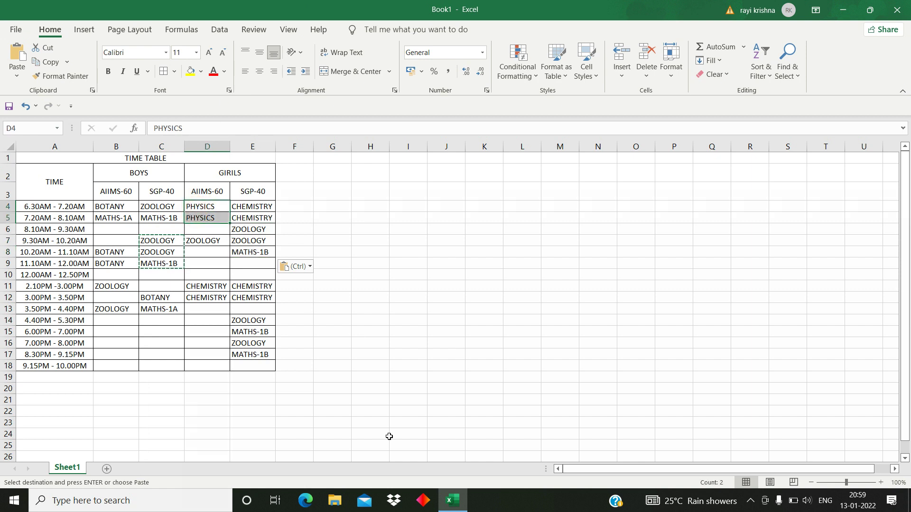
left_click(208, 324)
key("ctrl+v")
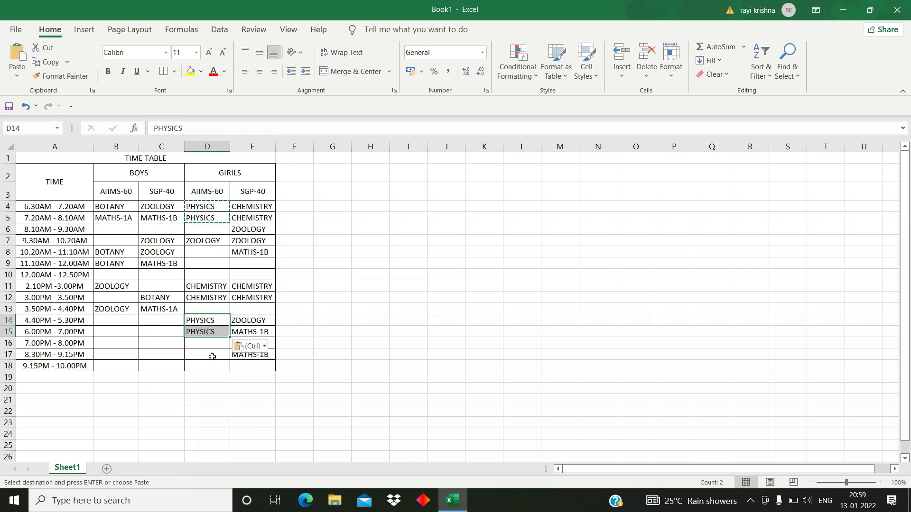
Step: Copy BOTANY from B9 into B15 for the boys' 6.00PM - 7.00PM slot
left_click(114, 263)
key("ctrl+c")
left_click(114, 332)
key("ctrl+v")
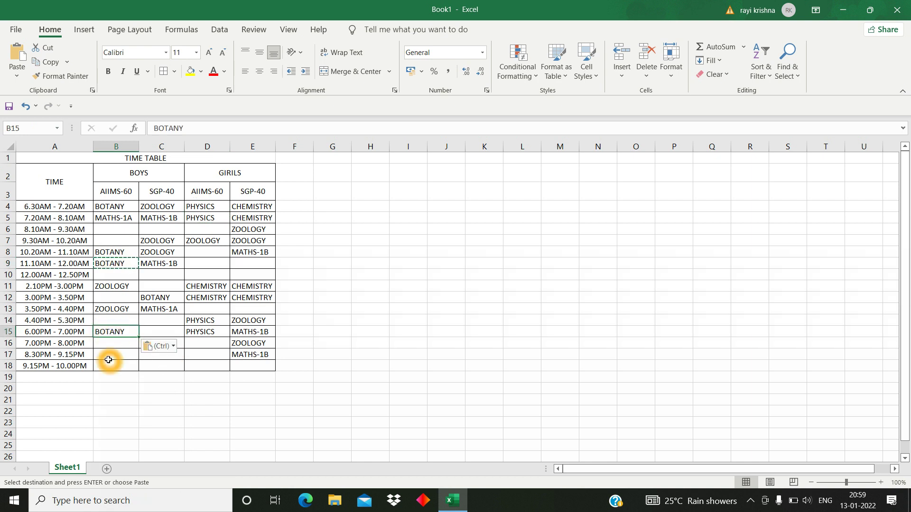
left_click_drag(112, 356, 114, 367)
left_click(173, 327)
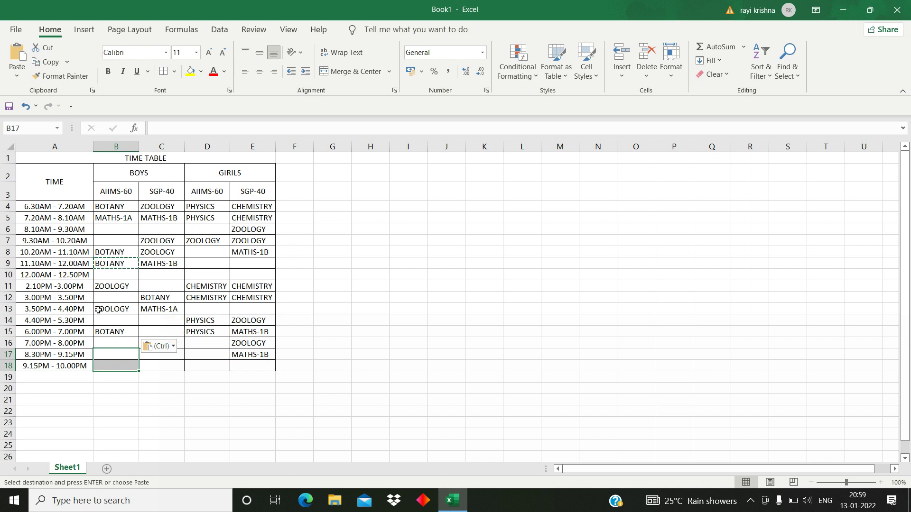
Step: Set up a find and replace on B4:E18 with an empty search term and "-" as the replacement
left_click(106, 205)
left_click_drag(106, 205, 259, 365)
left_click(132, 352)
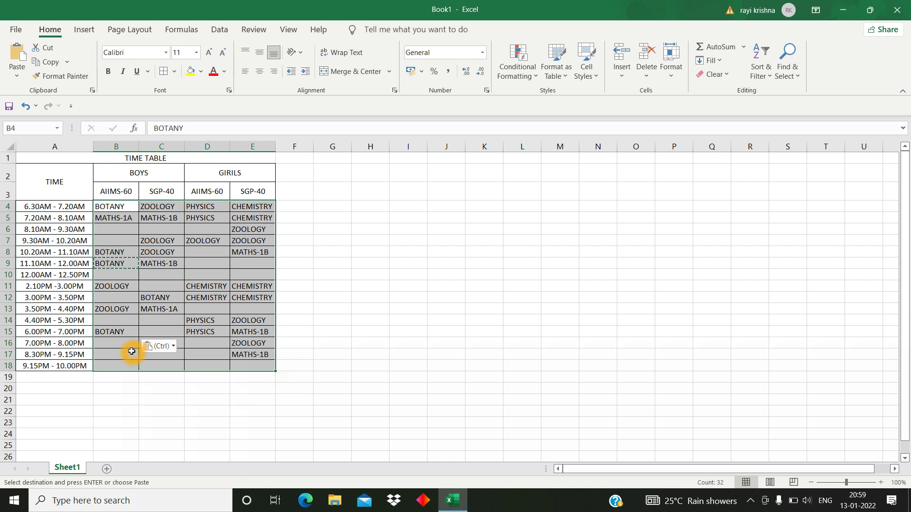
key("ctrl+f")
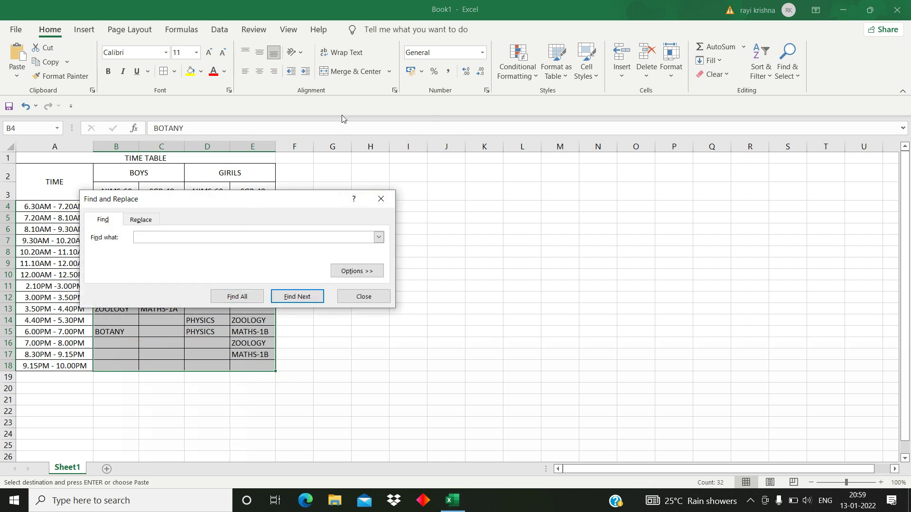
left_click_drag(257, 199, 421, 187)
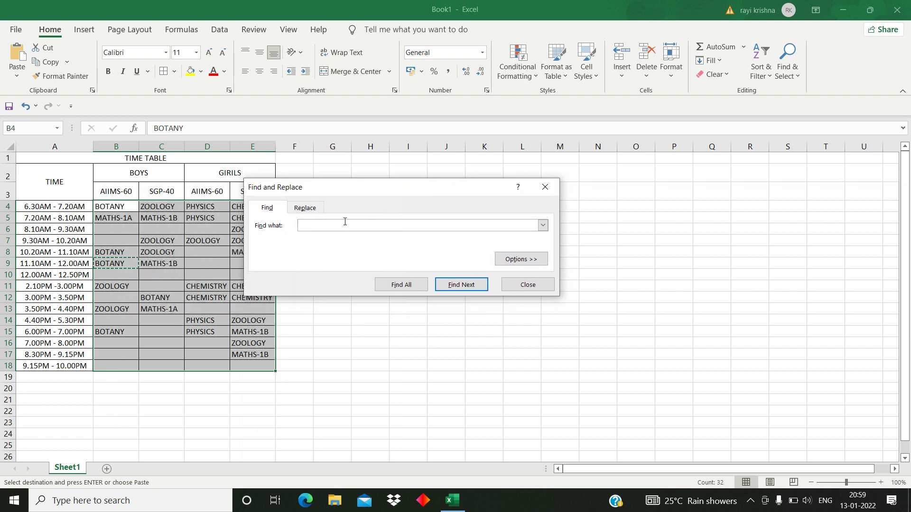
left_click(309, 211)
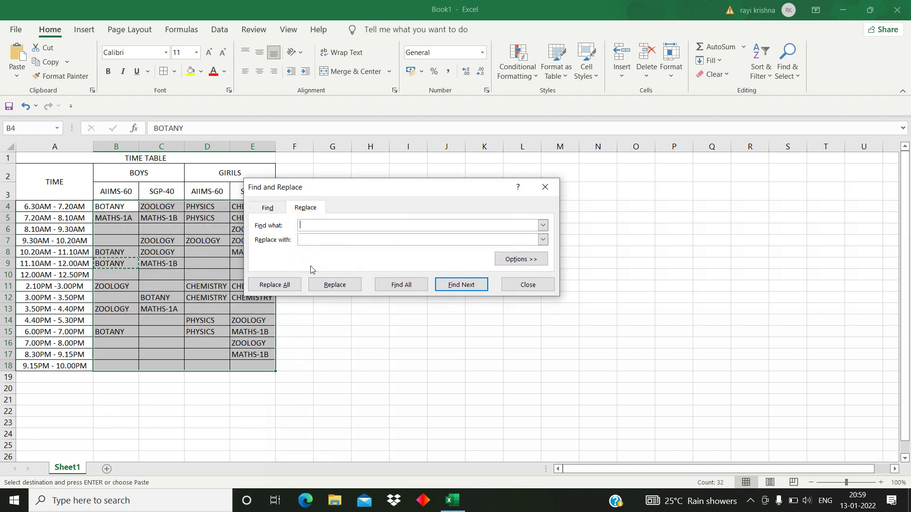
left_click(324, 240)
left_click(47, 327)
type("-")
Step: Replace all blank cells in the subject range with "-" and close Find and Replace
left_click(399, 285)
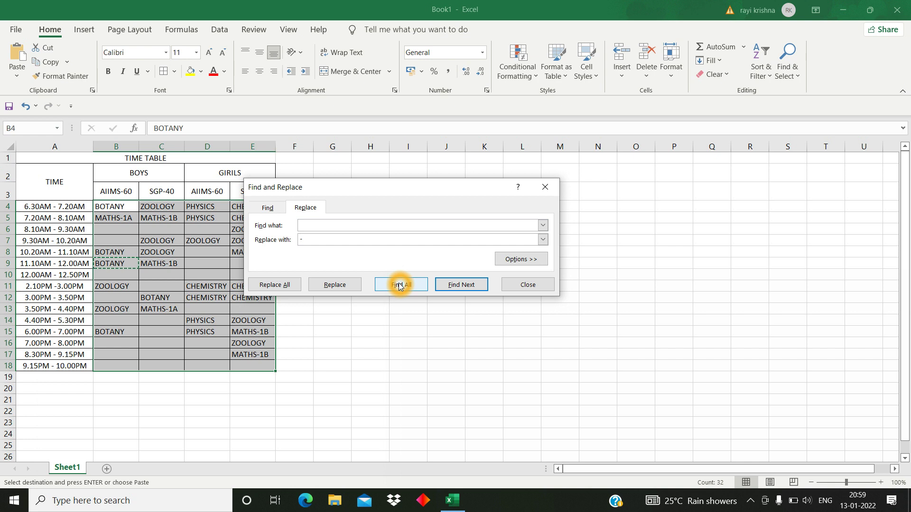
left_click(473, 296)
left_click(335, 285)
left_click(532, 226)
left_click(334, 284)
left_click(275, 284)
left_click(458, 281)
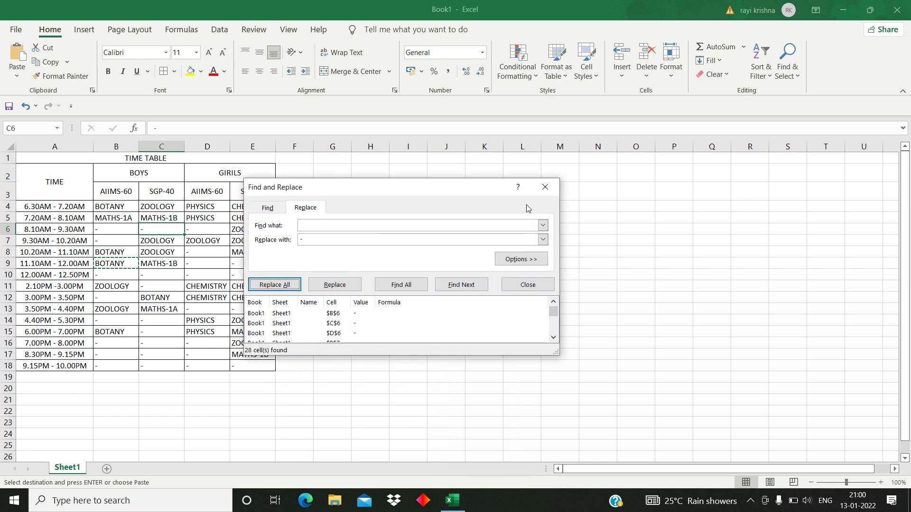
left_click(544, 187)
Step: Center the subjects and hyphens in B4:E18 horizontally
left_click_drag(248, 265, 249, 275)
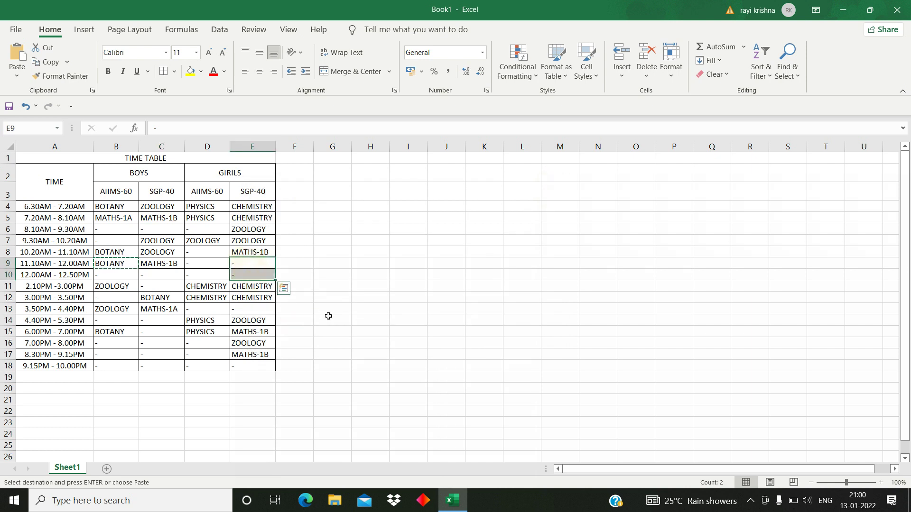
left_click_drag(109, 205, 258, 364)
left_click(260, 72)
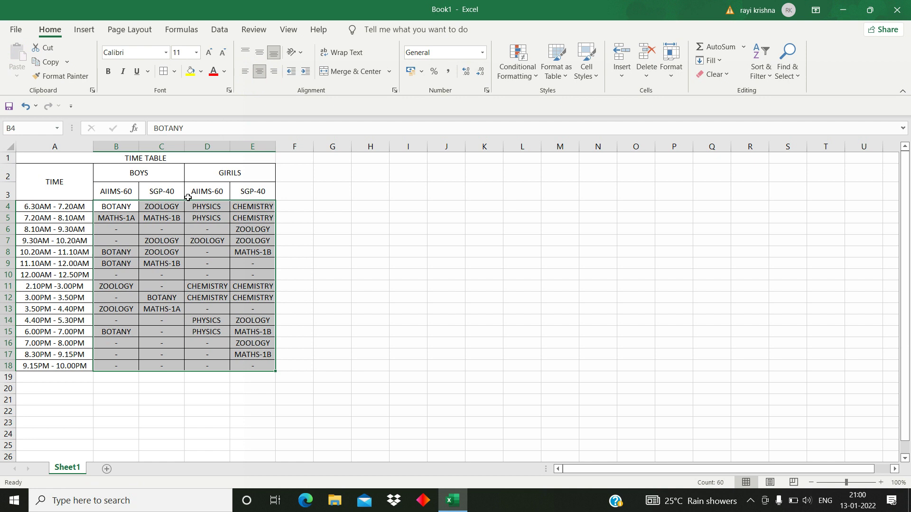
left_click_drag(203, 262, 208, 275)
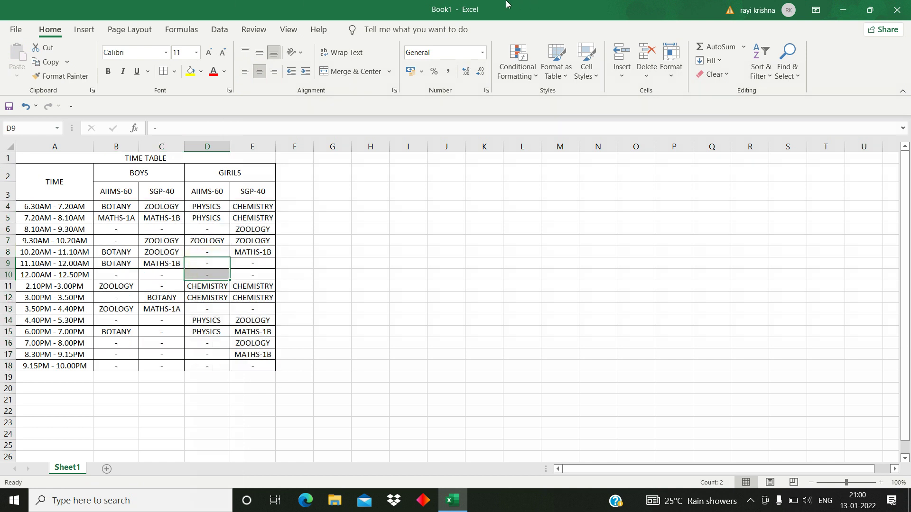